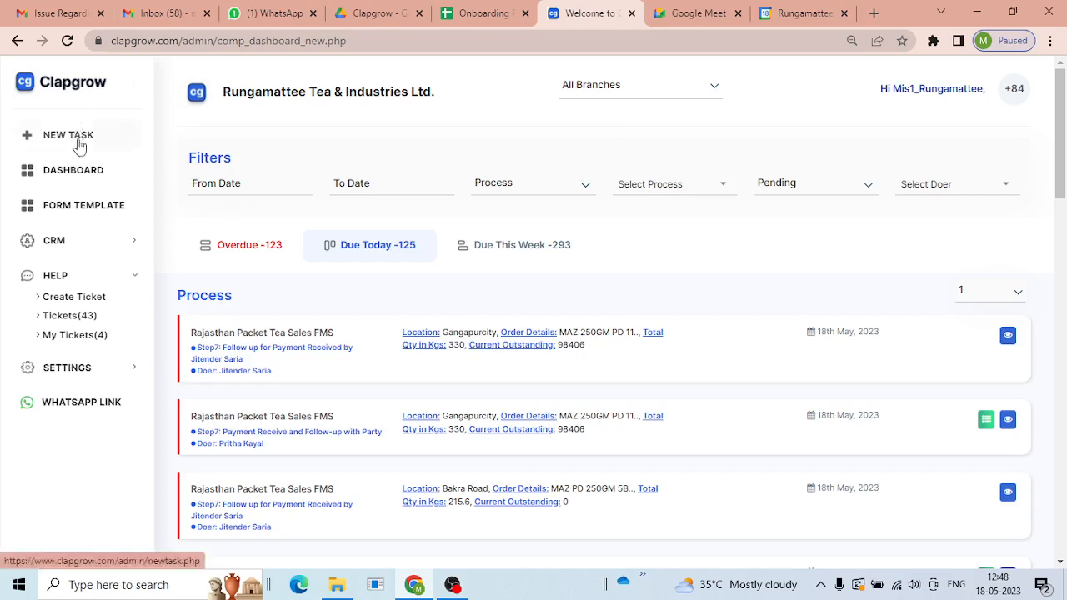
- Go to the Process page through the NEW TASK sidebar option and its Process card
click(79, 146)
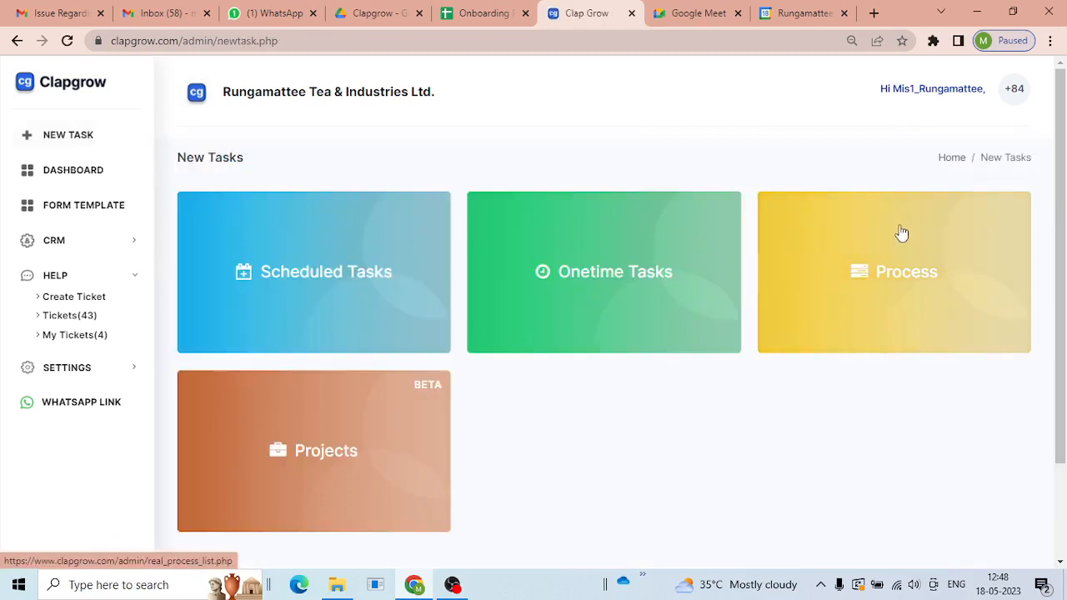
click(900, 245)
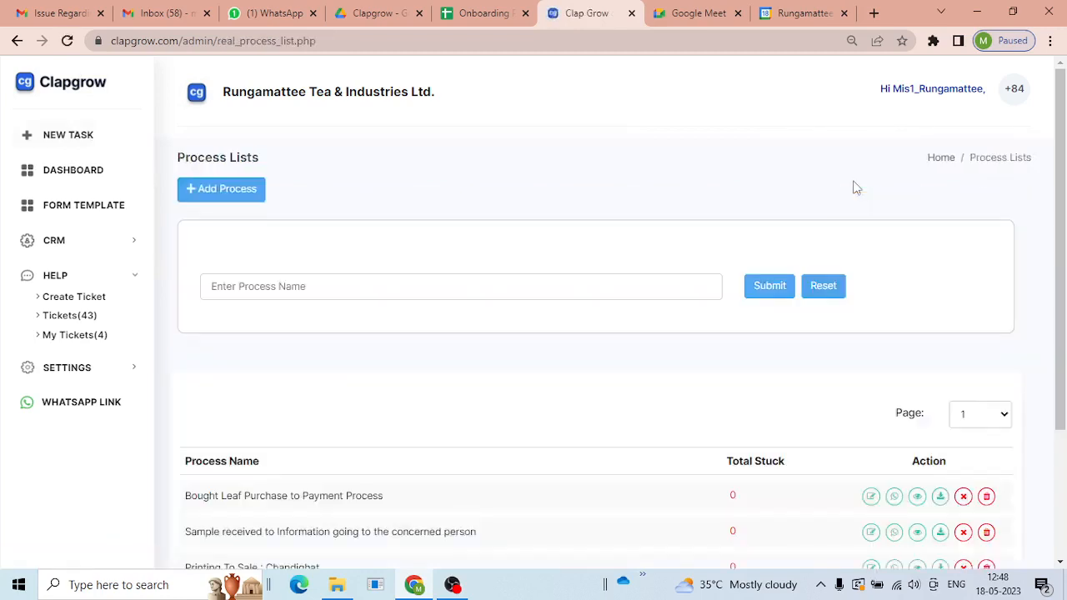
scroll(375, 233, down, 2)
scroll(250, 225, up, 2)
- Start a new process and set 'Having Conditional Step?' to Yes
click(217, 193)
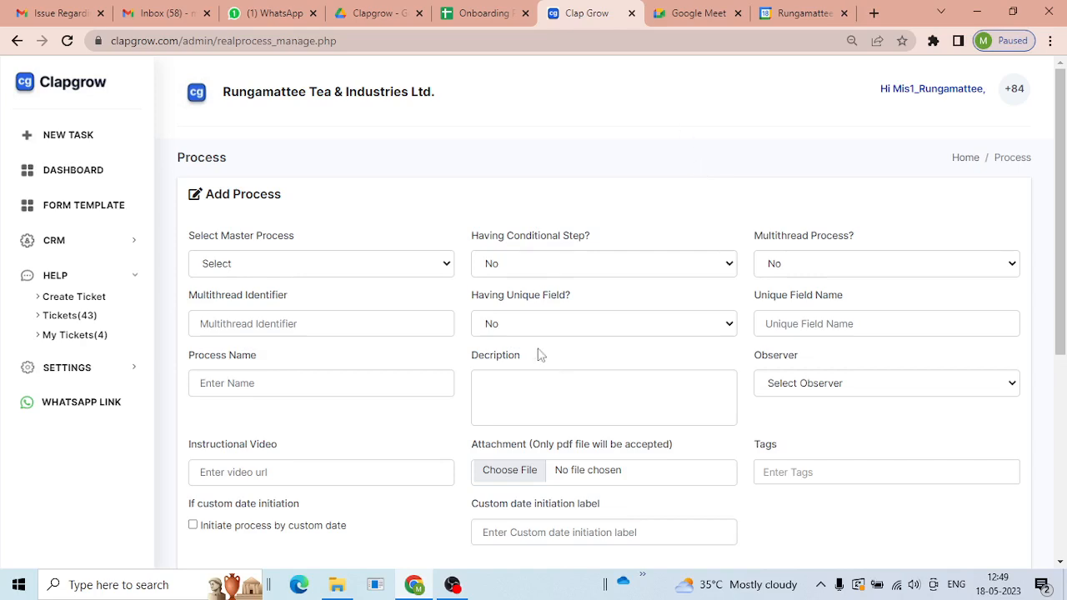
scroll(612, 205, down, 1)
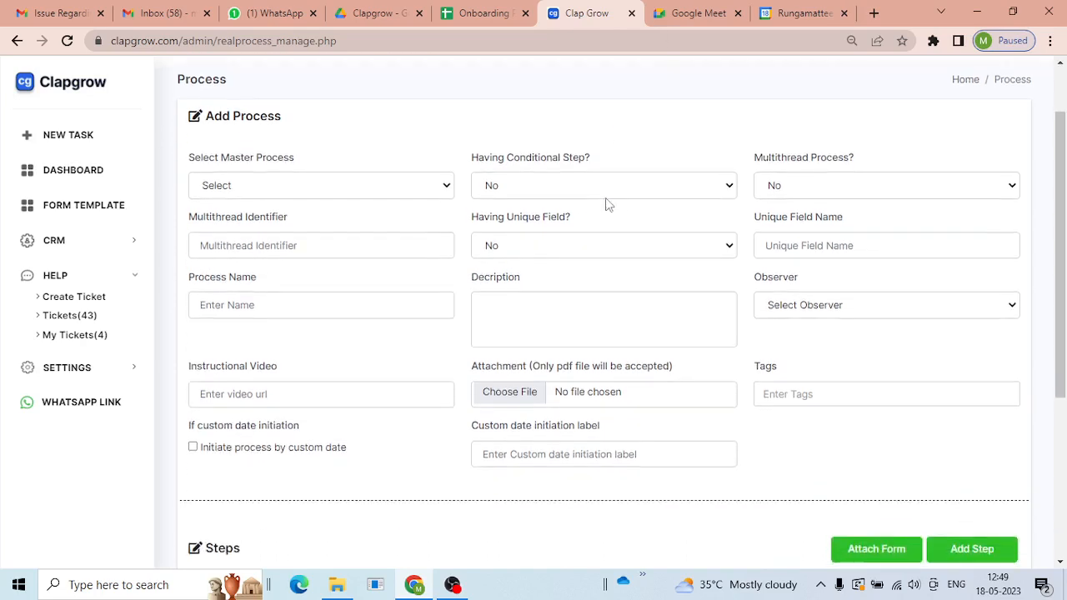
click(557, 191)
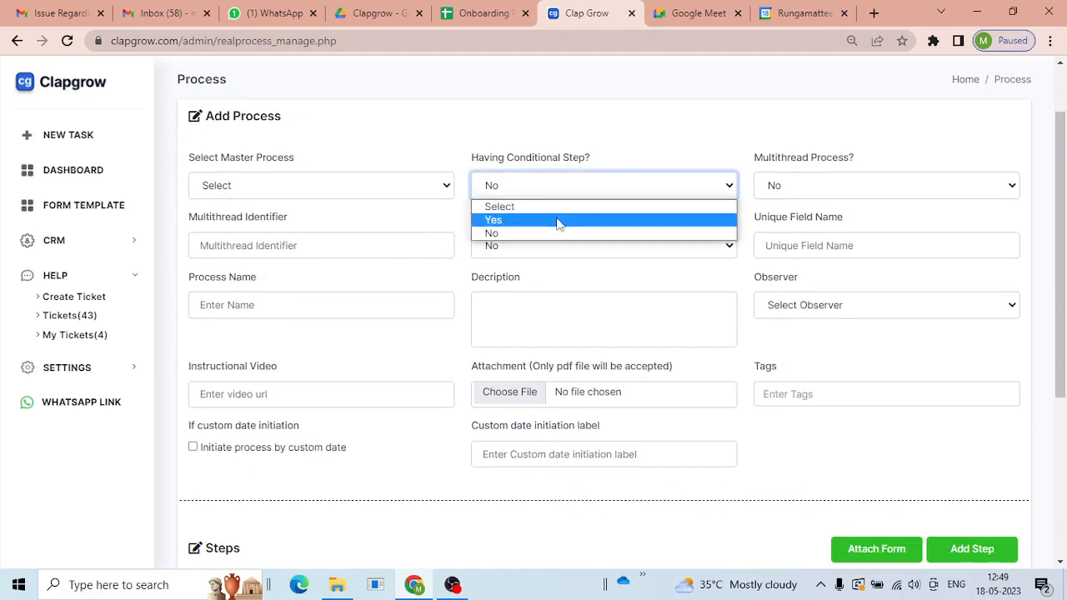
click(557, 220)
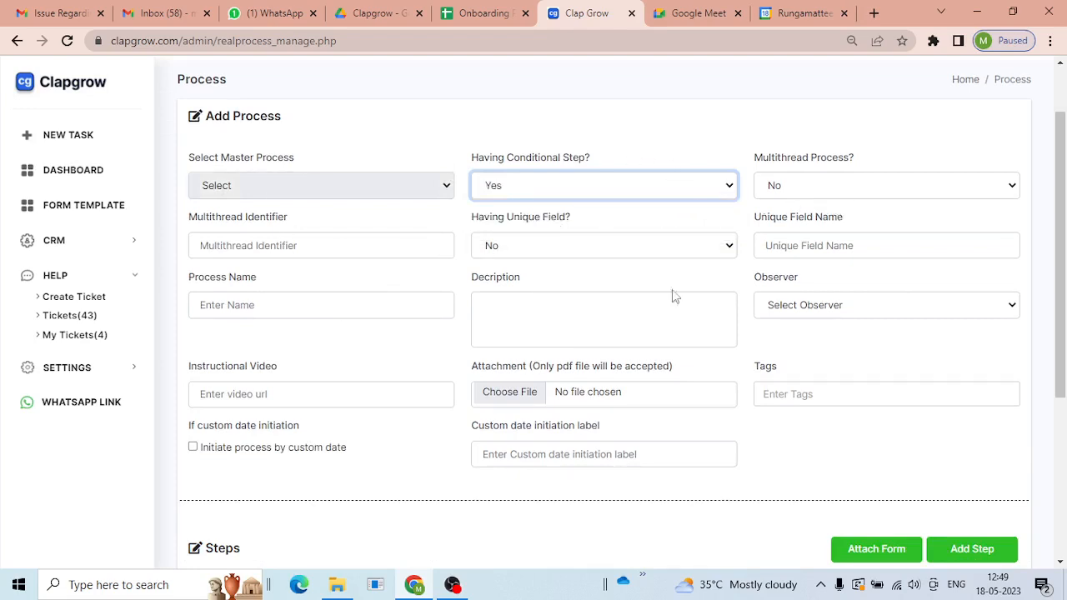
click(379, 305)
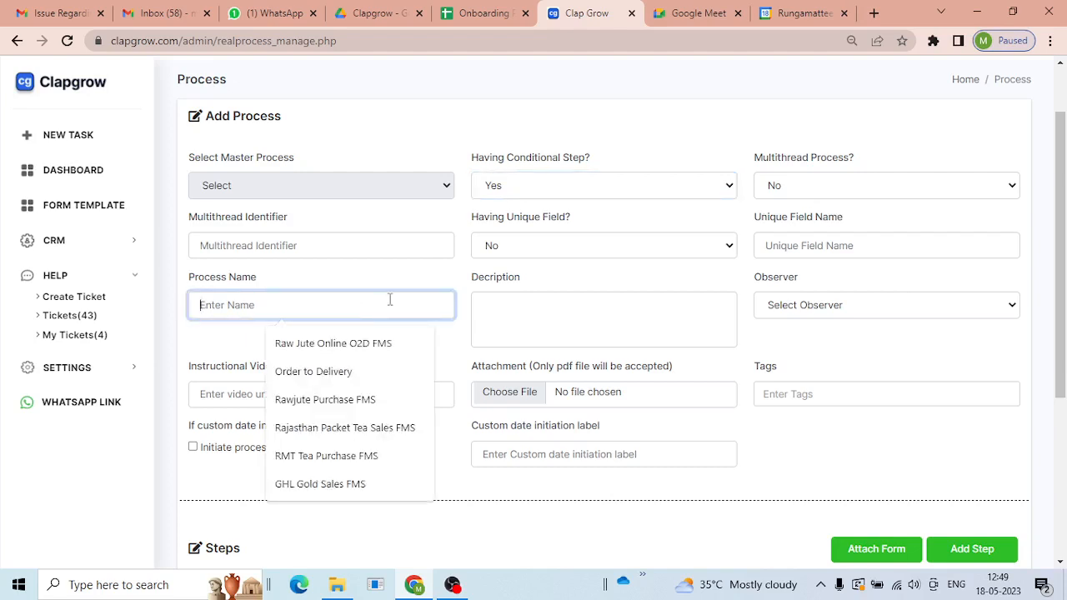
- Name the process 'Receive Materia Demo' and paste the same text into Description
text(Rceive)
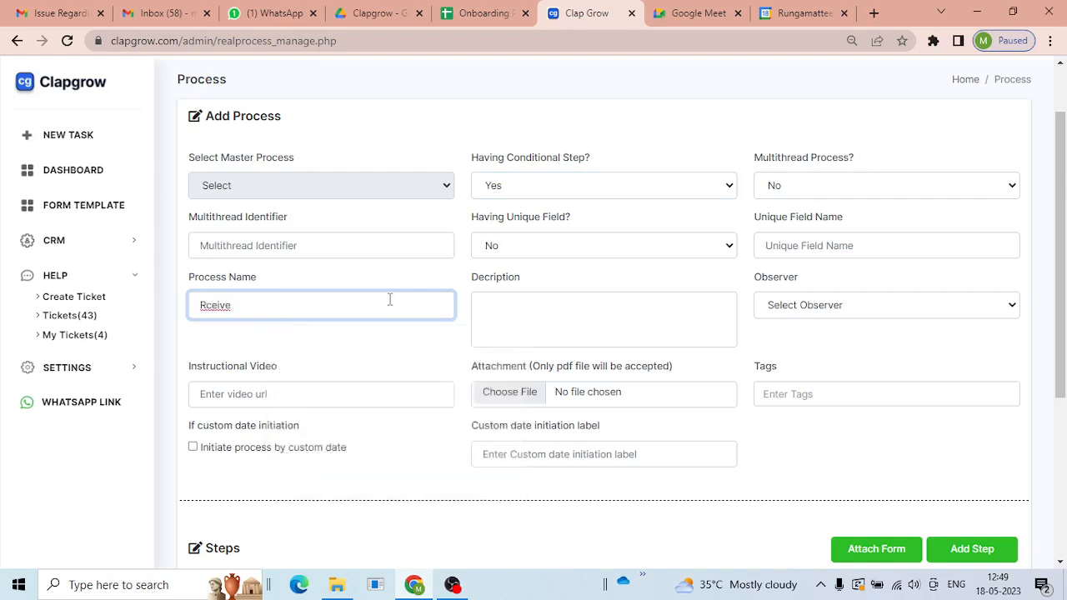
key(BackSpace)
key(BackSpace)
key(BackSpace)
key(BackSpace)
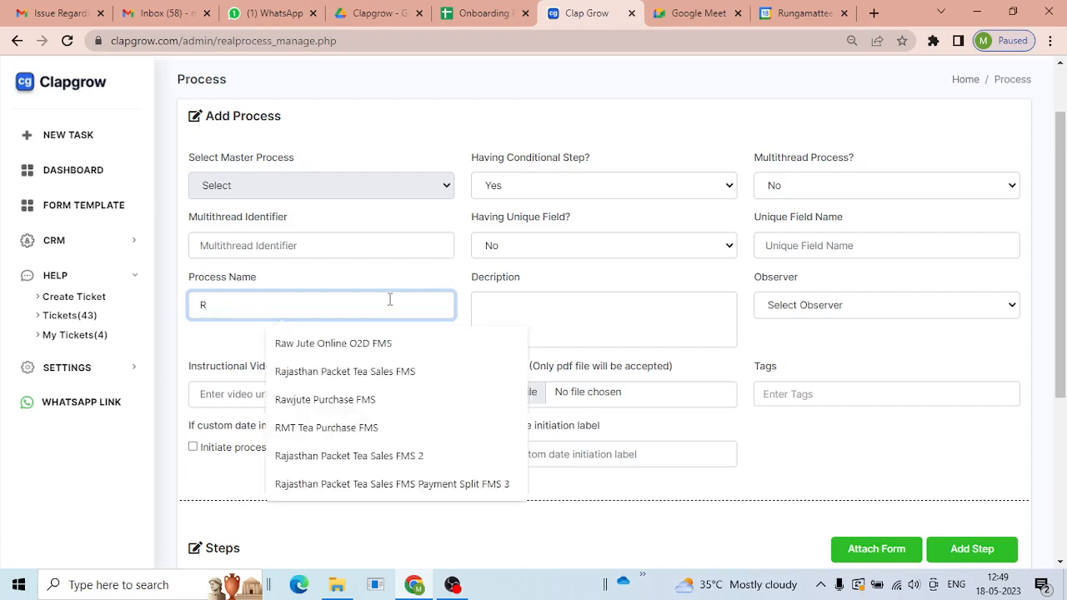
text(ec)
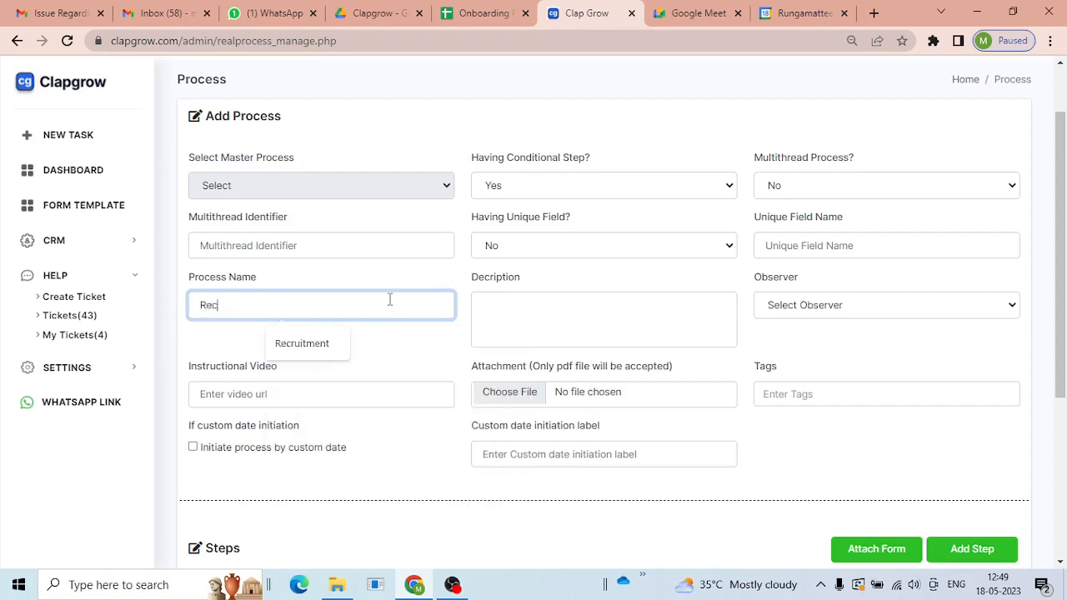
text(ieve)
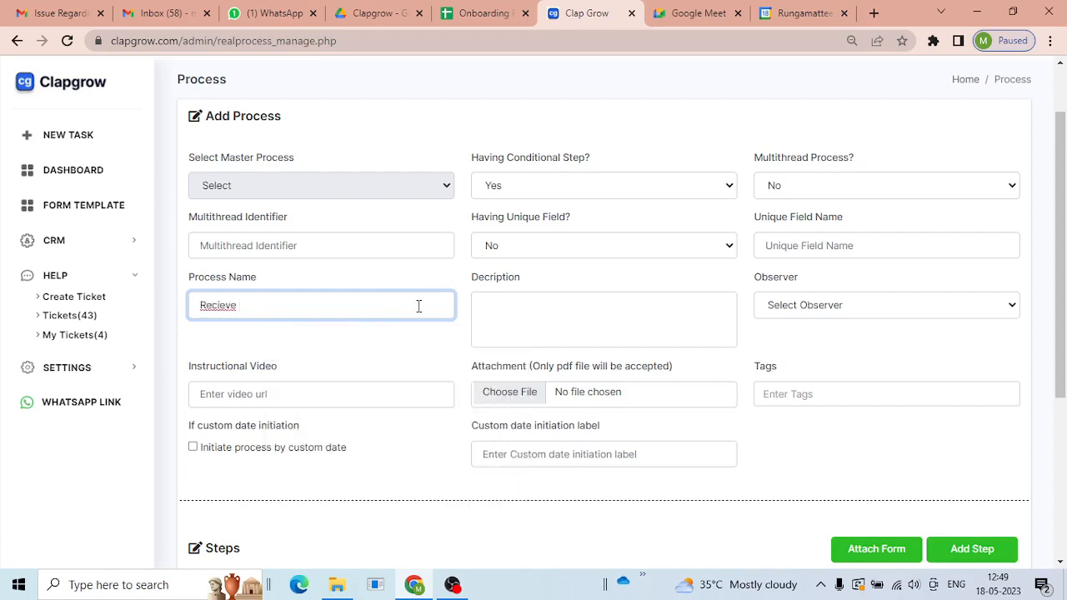
right_click(211, 305)
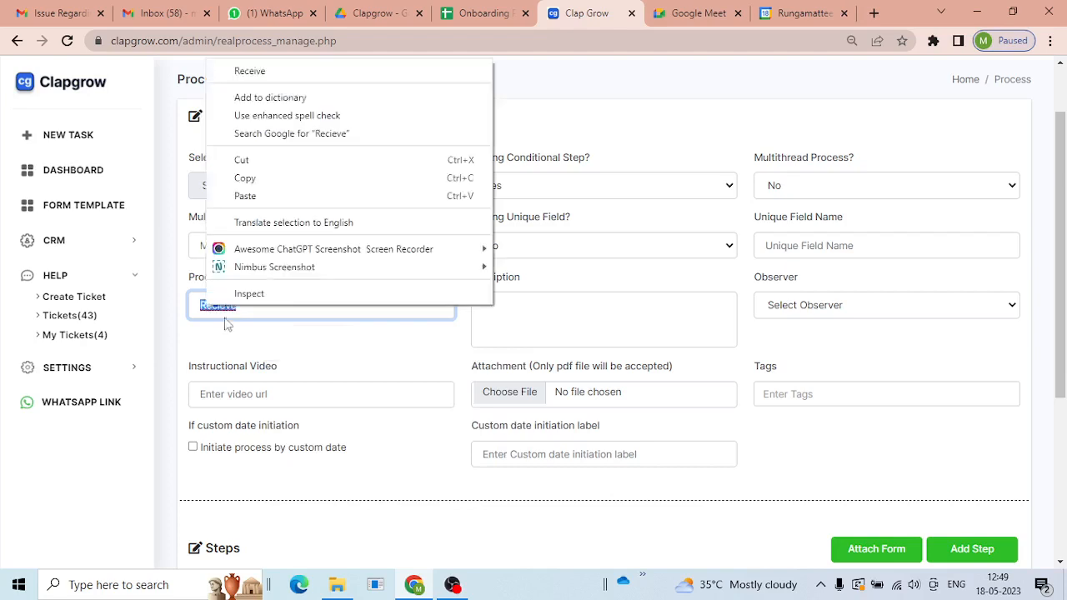
click(291, 73)
text(Mate)
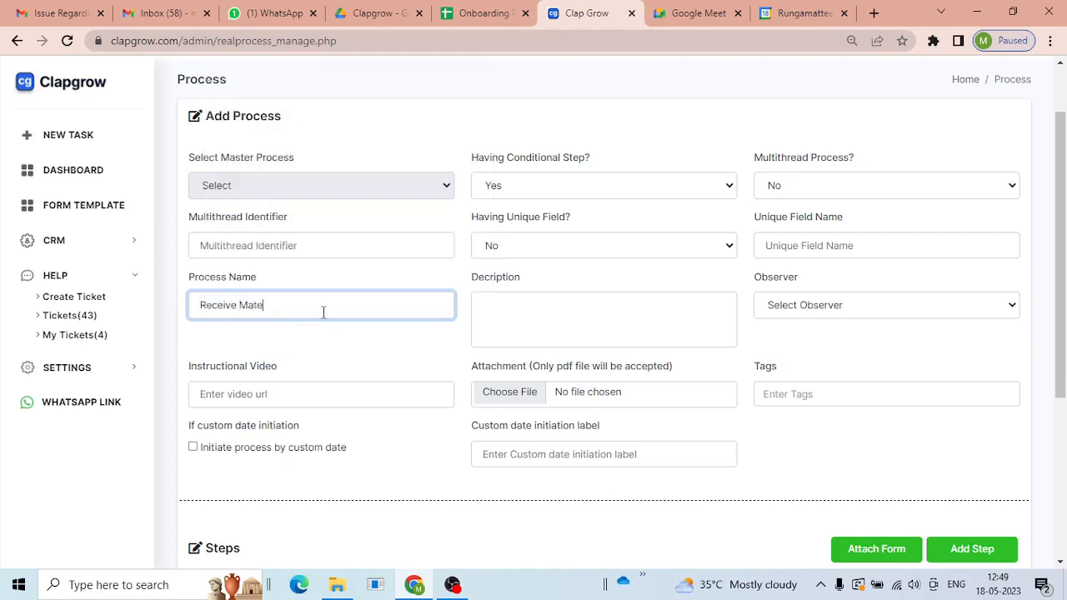
text(ria Demo)
key(ctrl+a)
key(ctrl+c)
click(655, 314)
key(ctrl+v)
- Pick an observer for the process from the Observer list
click(791, 305)
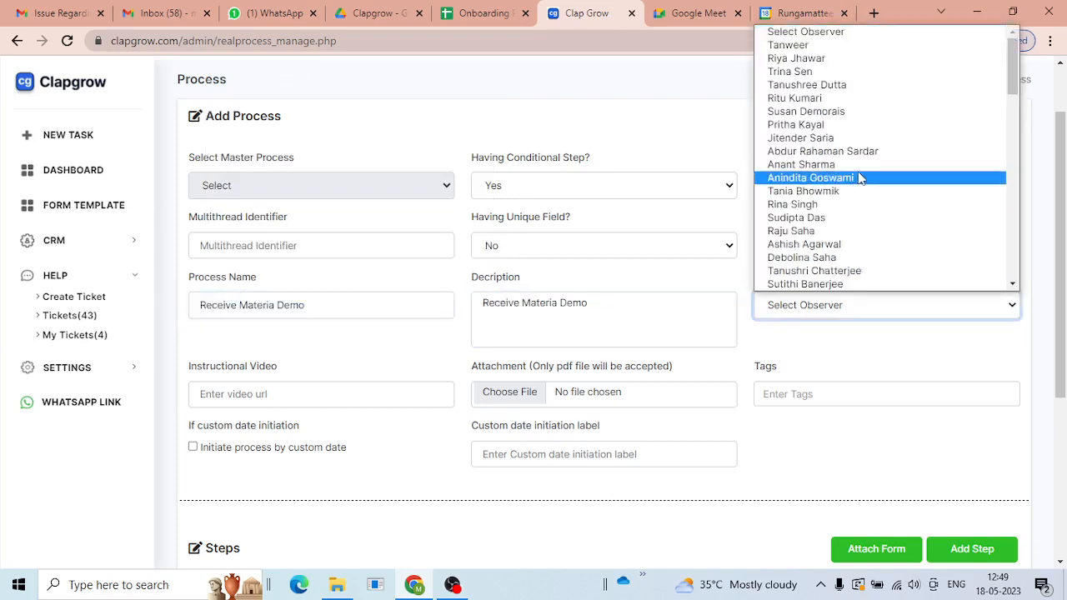
click(872, 153)
scroll(382, 422, down, 2)
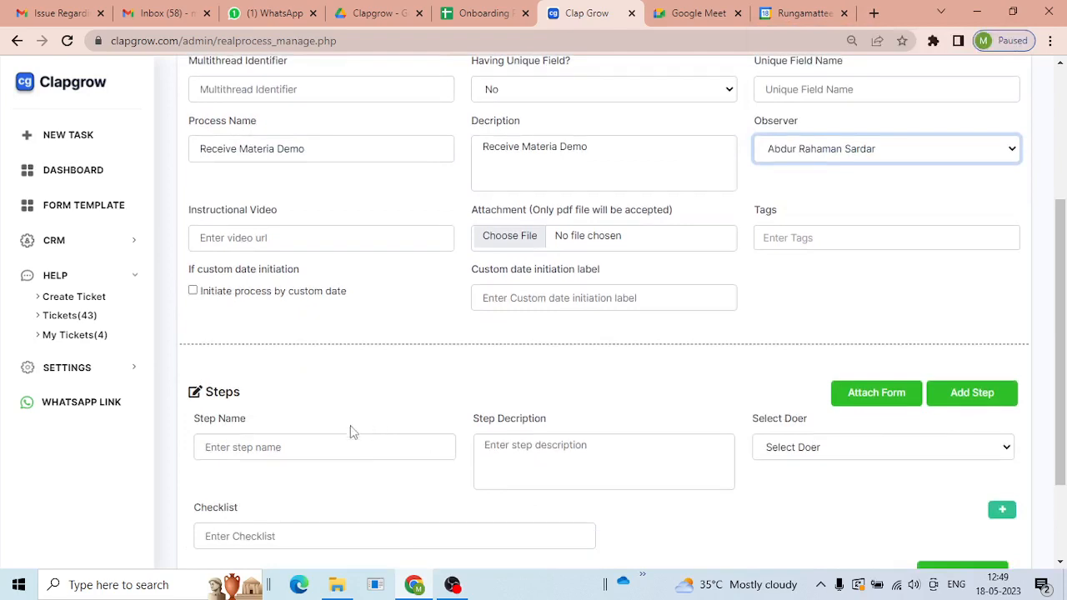
scroll(358, 375, down, 1)
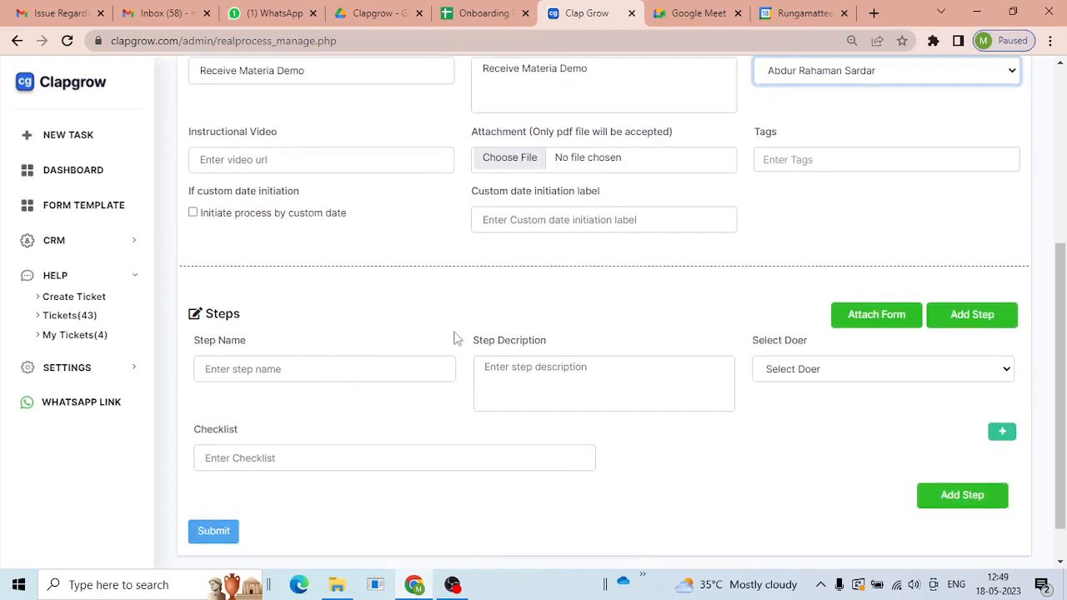
scroll(450, 338, down, 1)
- Name the first step 'Material Received' and use the same text as its description
click(322, 326)
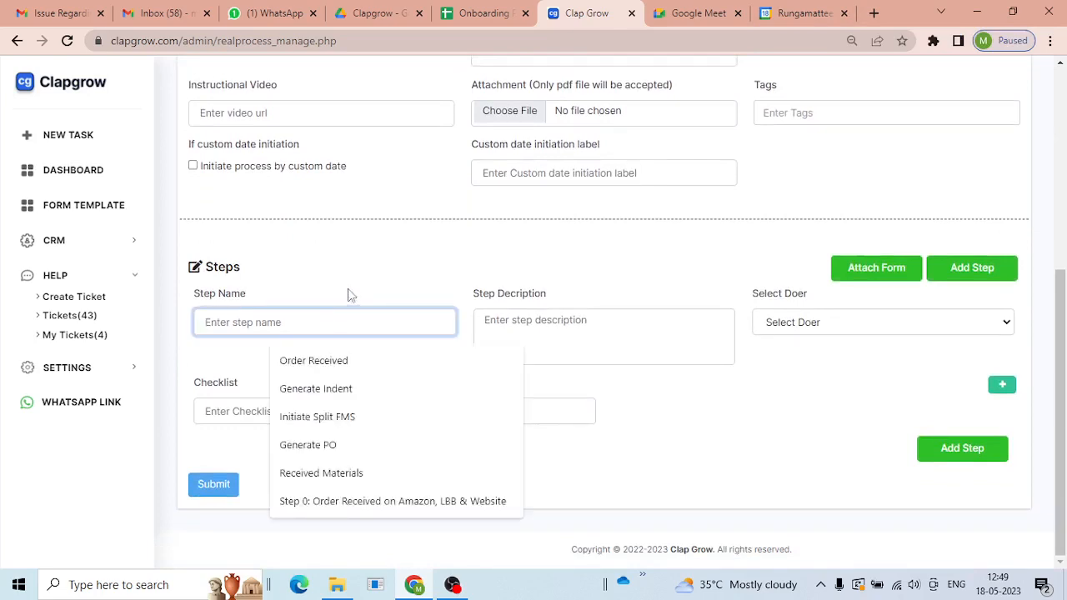
text(Mal)
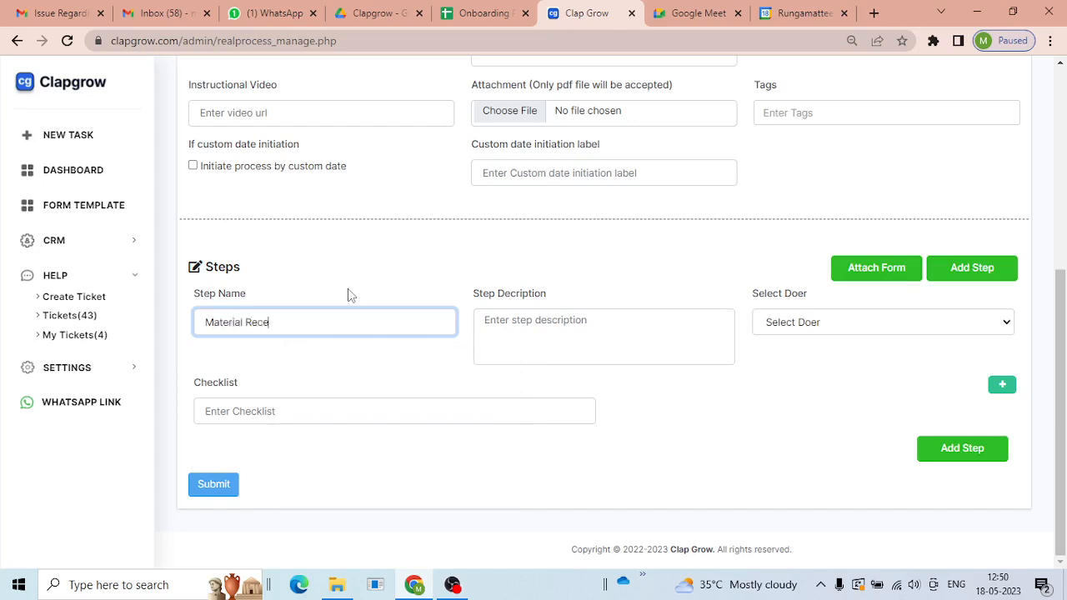
text(erial Received)
key(ctrl+a)
key(ctrl+c)
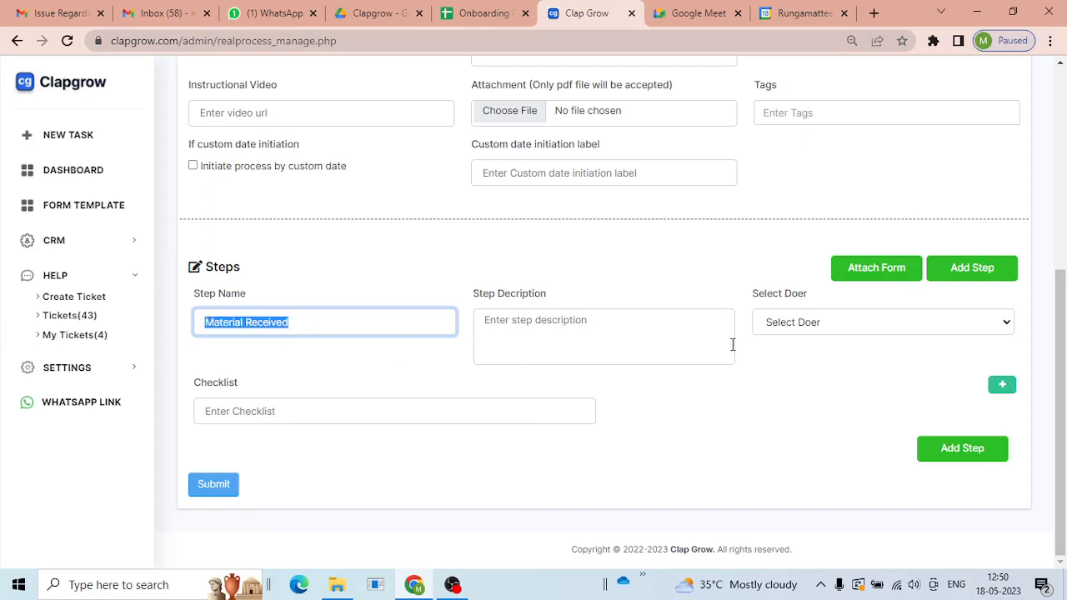
click(692, 333)
key(ctrl+v)
- Attach a step form with a text field Material Name and a Number field Amount
click(874, 268)
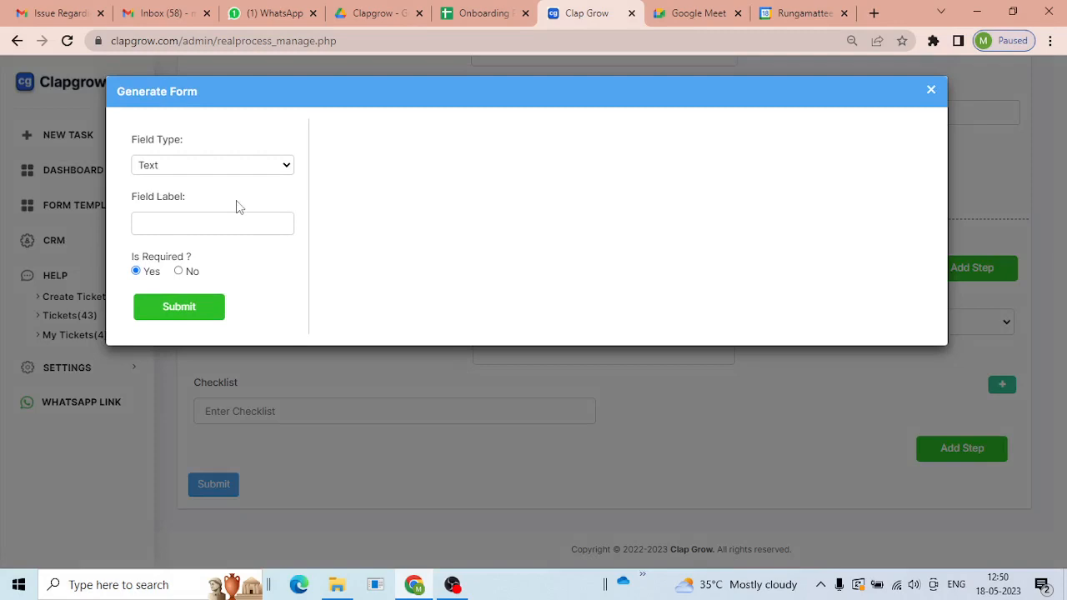
click(260, 220)
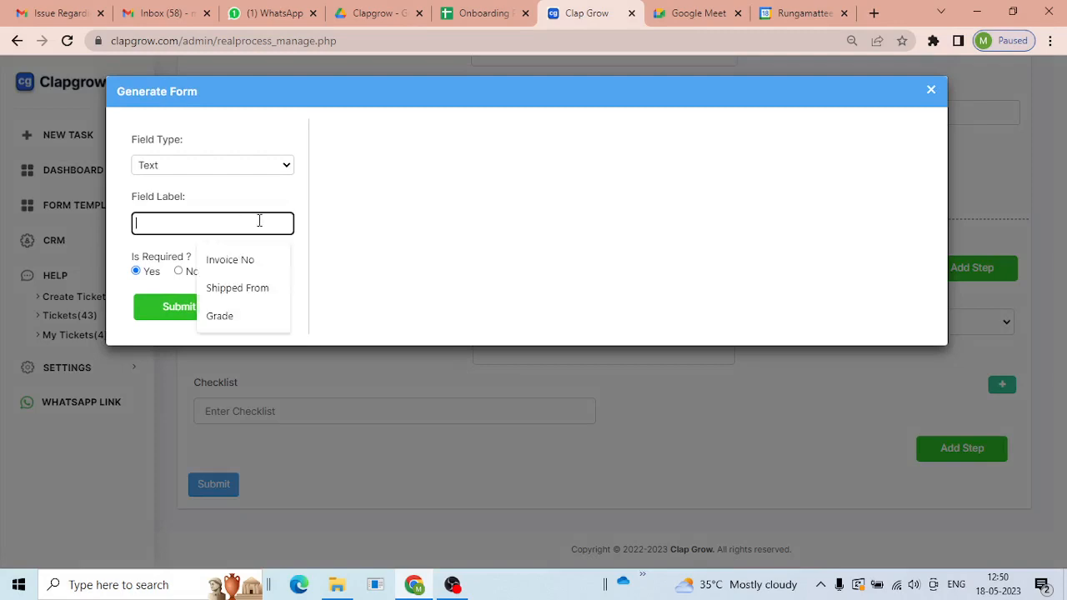
text(Ma)
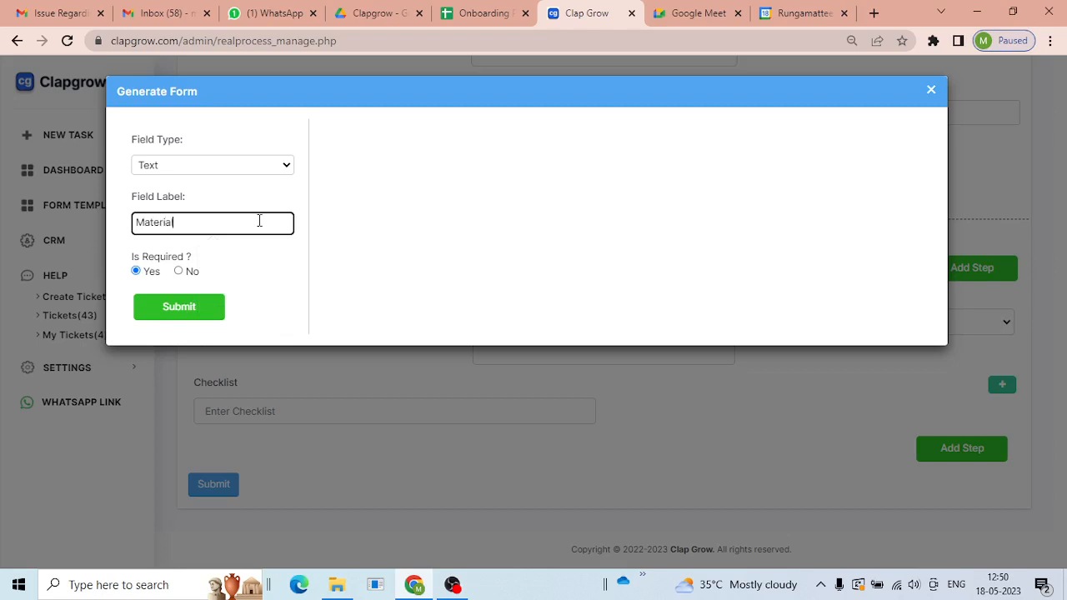
text(terial Name)
click(155, 313)
click(669, 128)
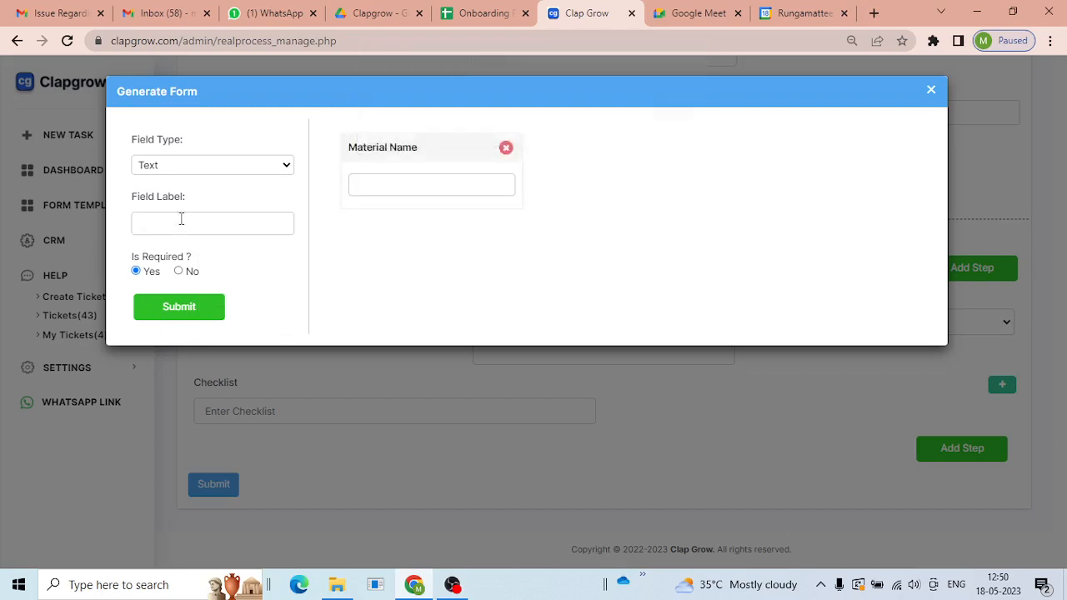
click(181, 221)
text(Amount)
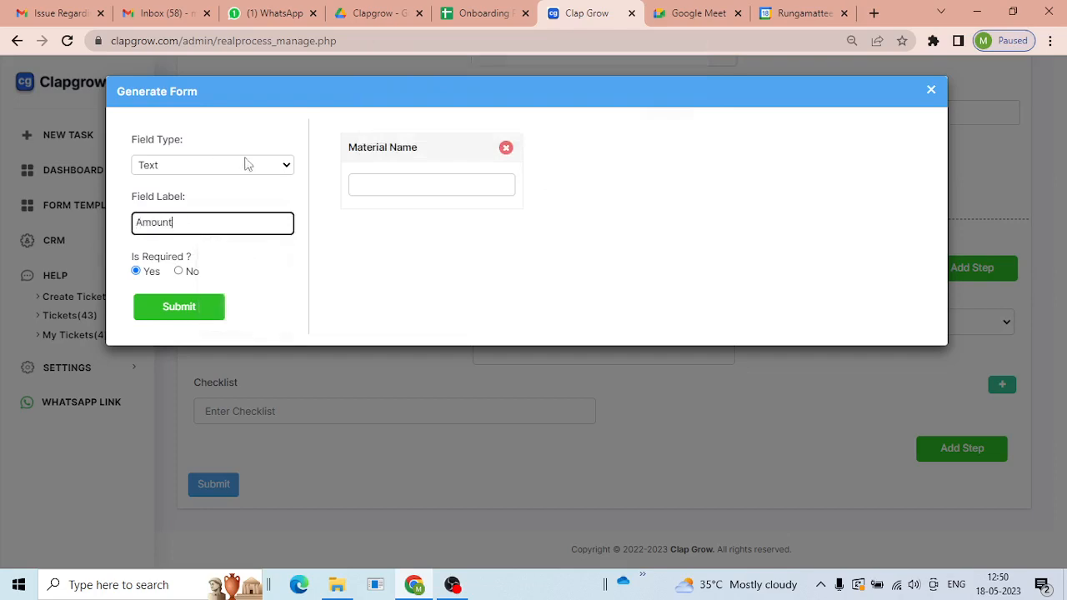
click(257, 171)
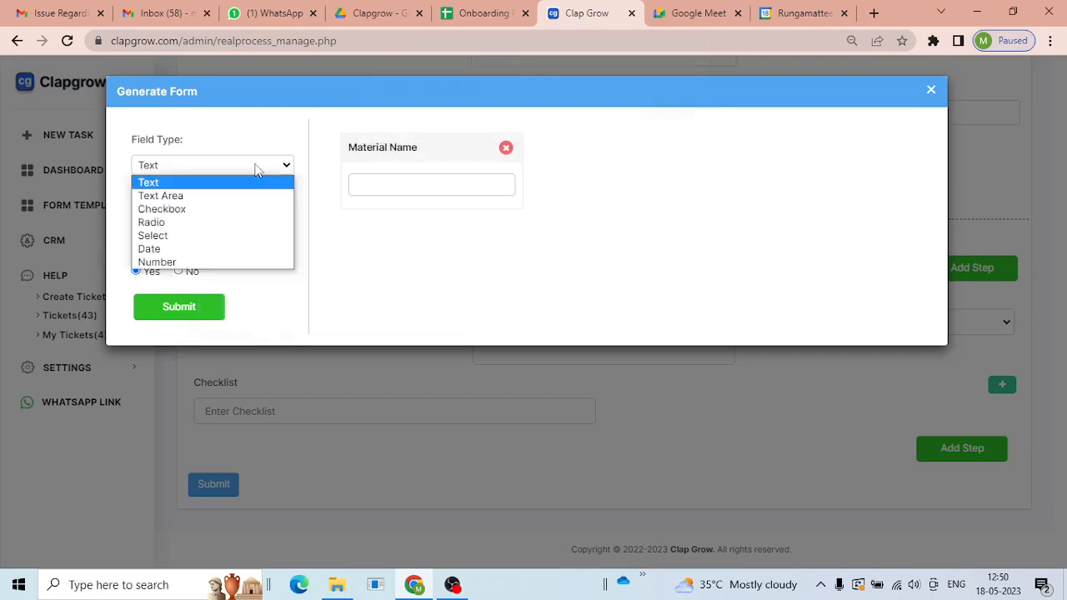
click(226, 267)
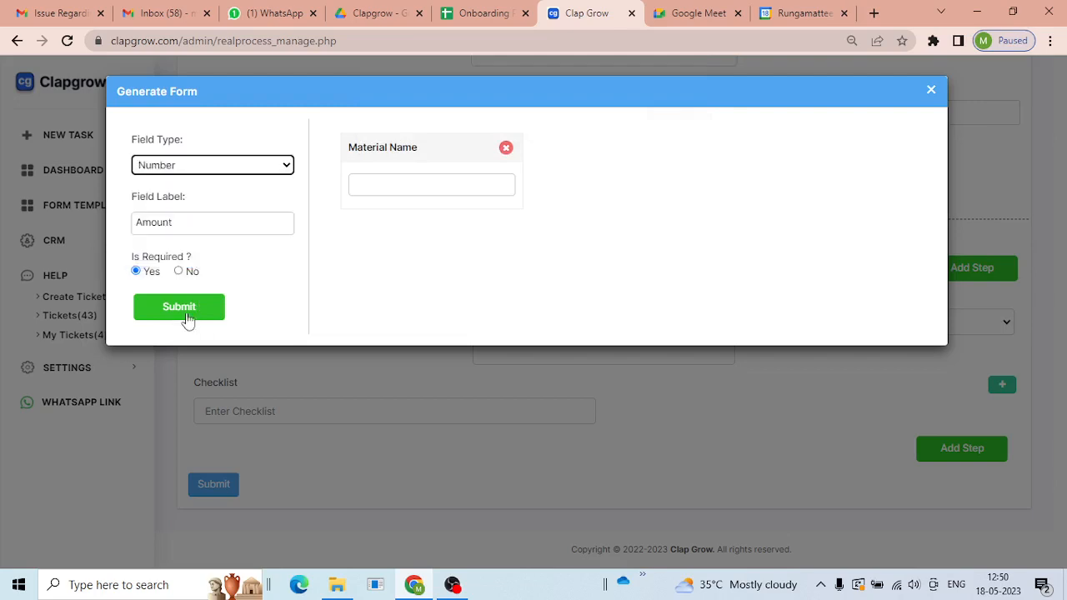
click(188, 314)
click(669, 130)
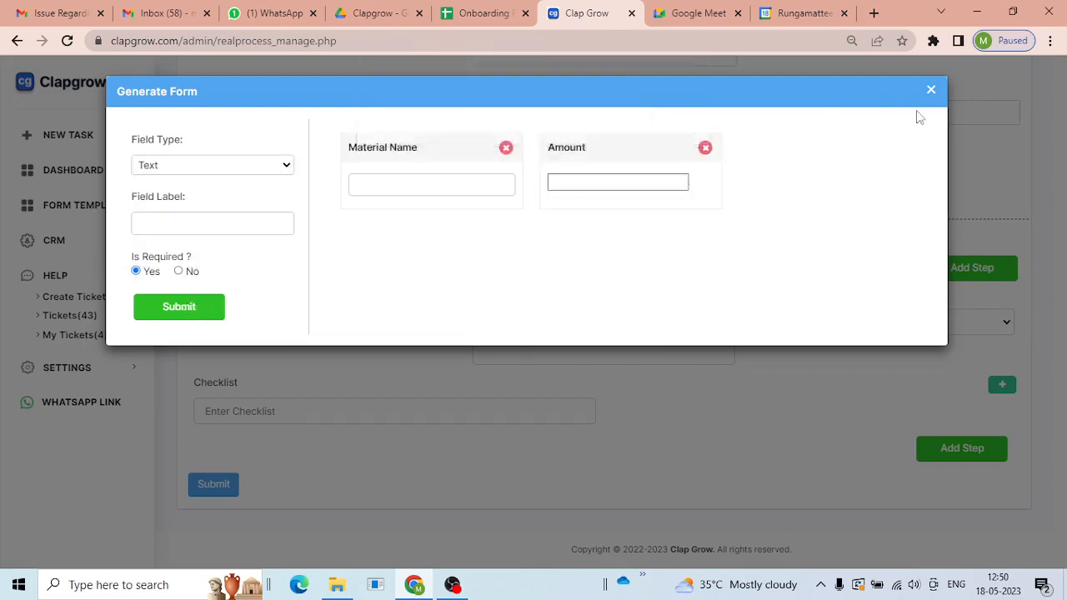
click(931, 90)
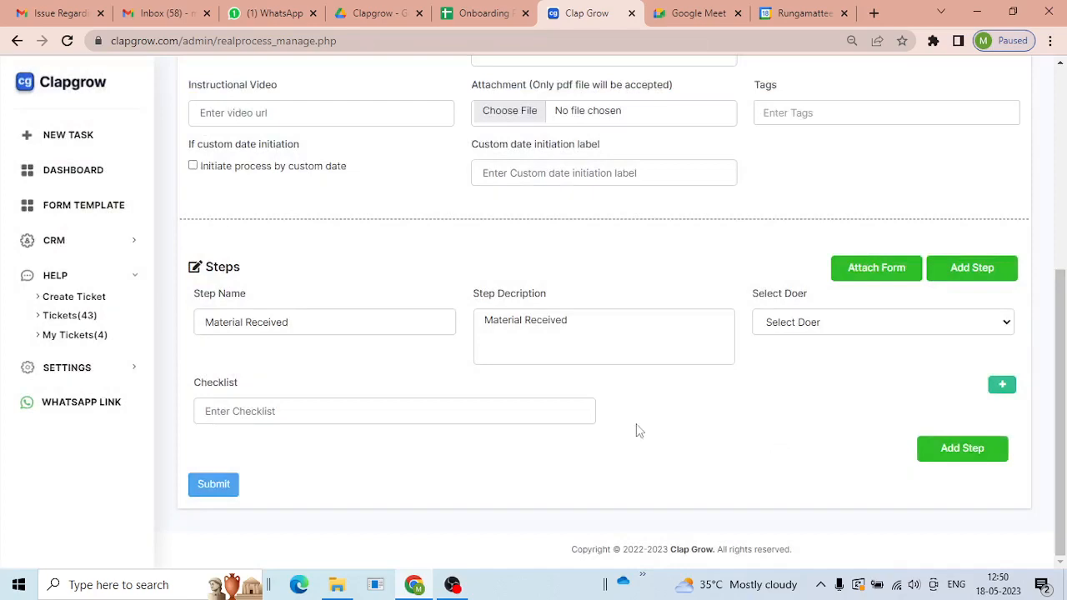
click(933, 450)
scroll(841, 350, down, 5)
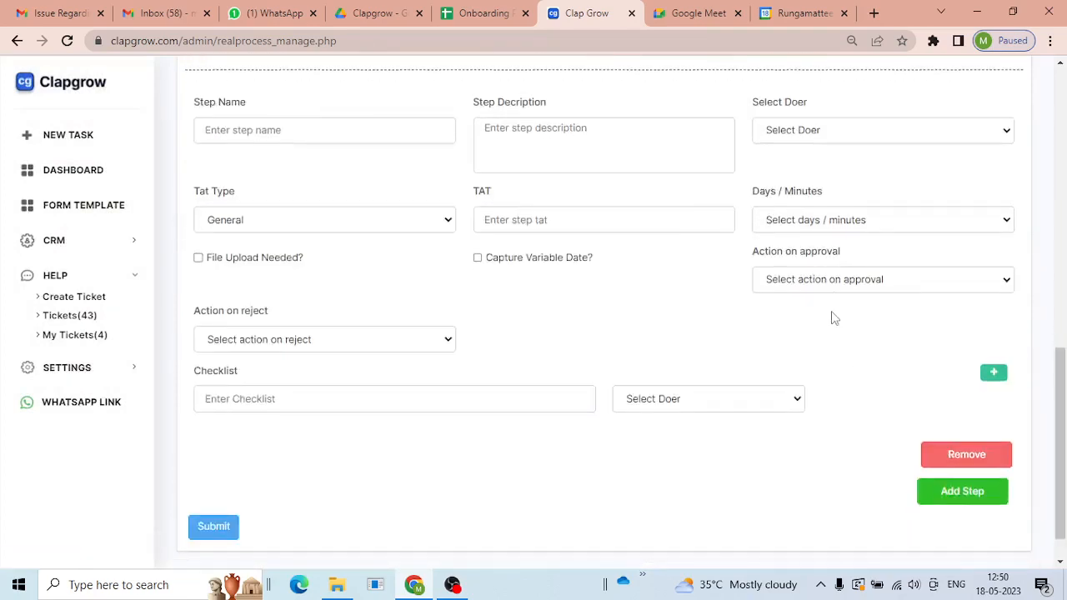
scroll(831, 317, up, 1)
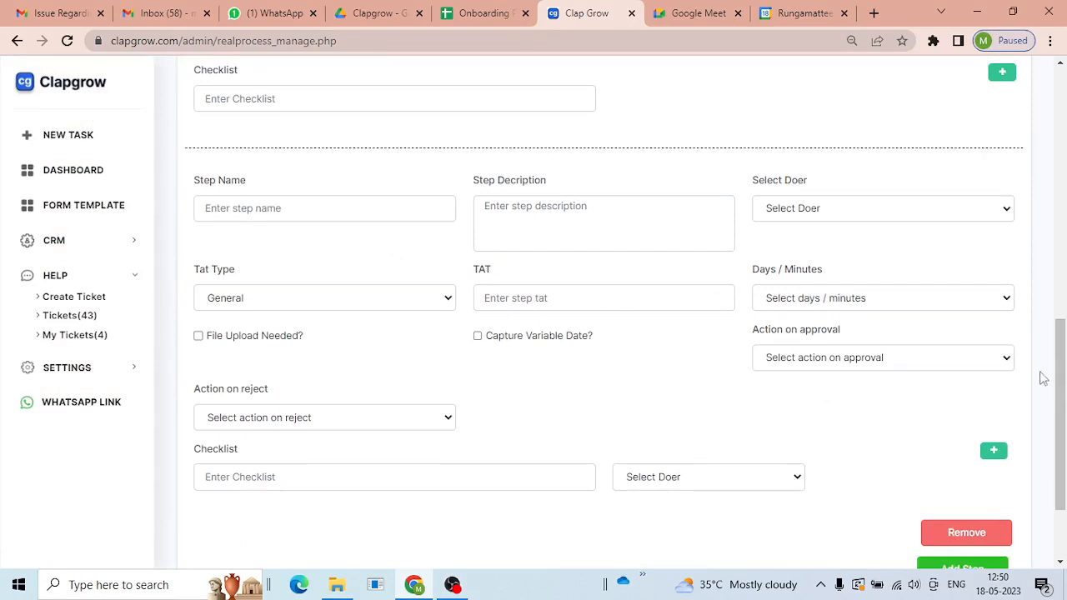
scroll(802, 379, down, 1)
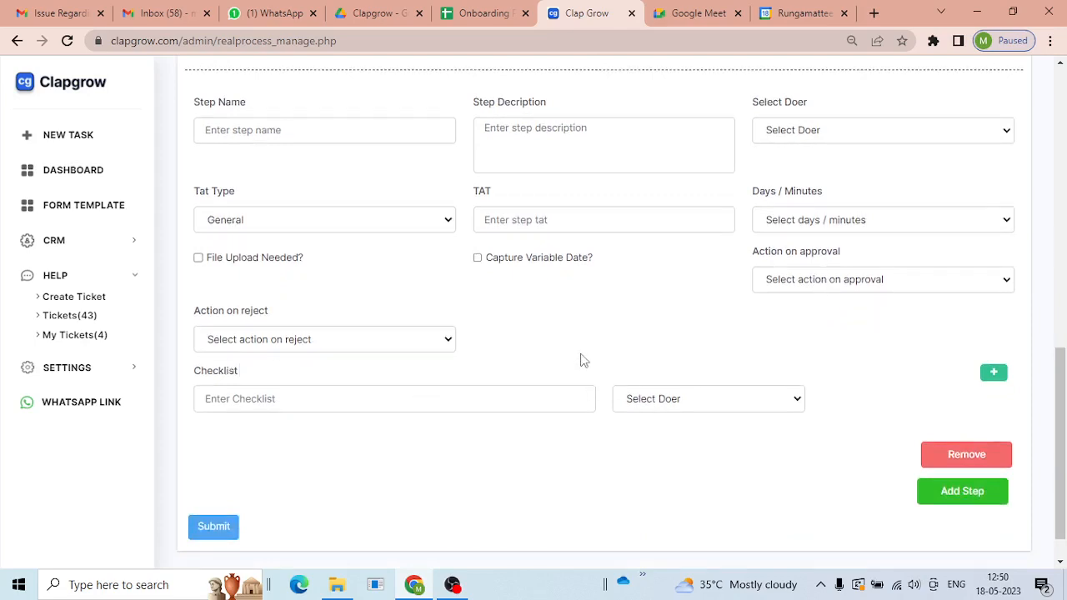
click(858, 283)
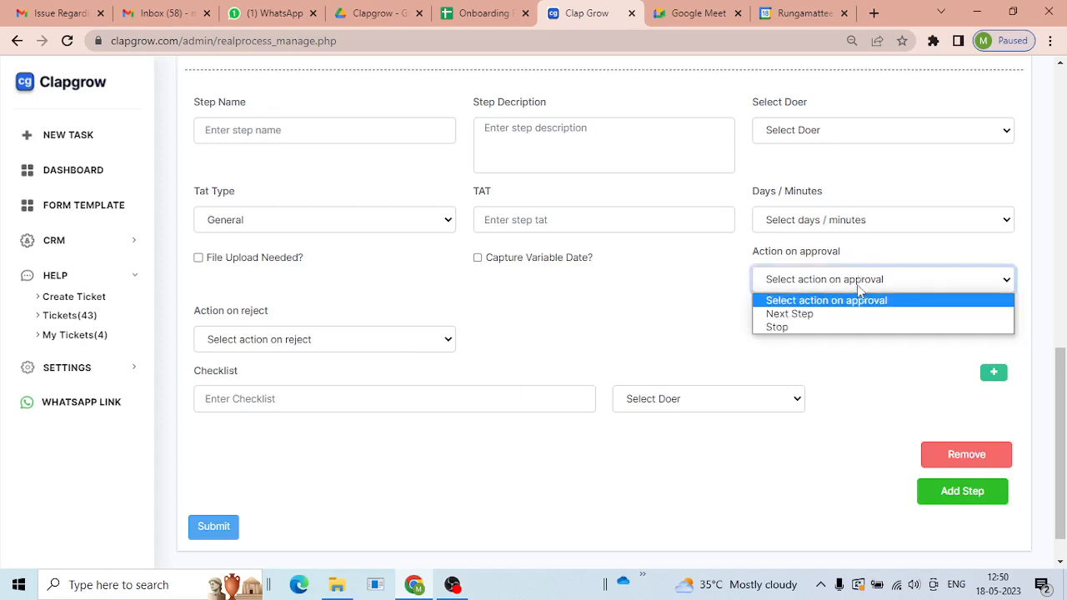
click(558, 335)
click(380, 346)
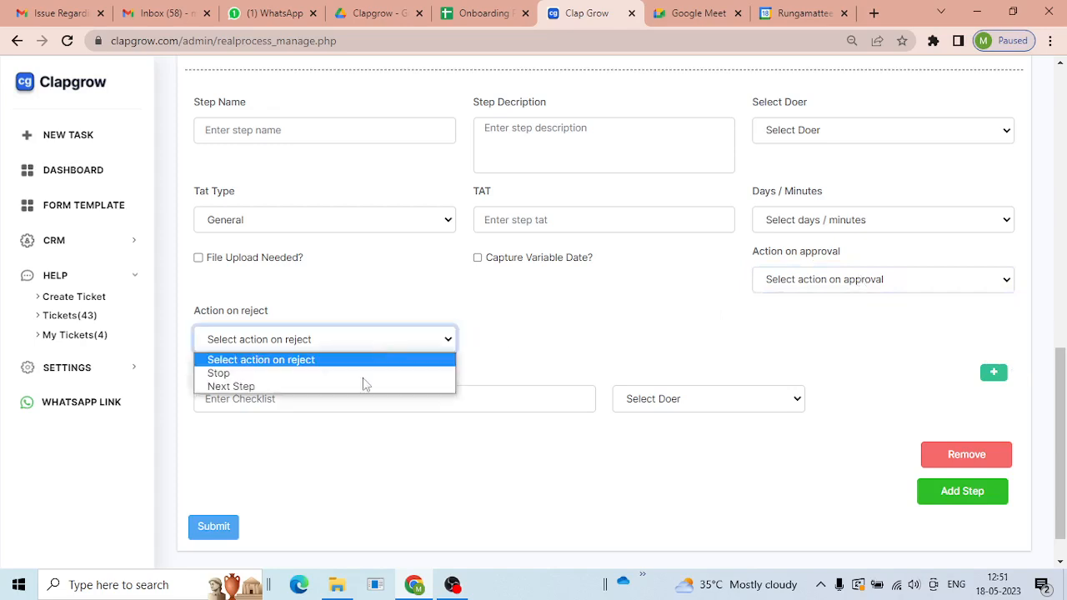
click(396, 325)
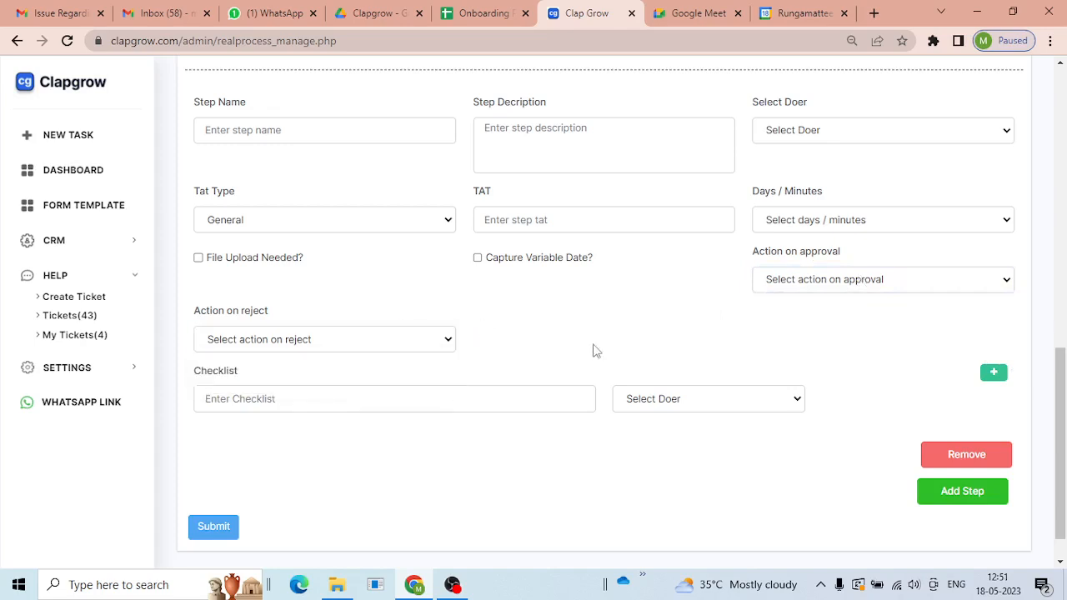
scroll(593, 348, up, 2)
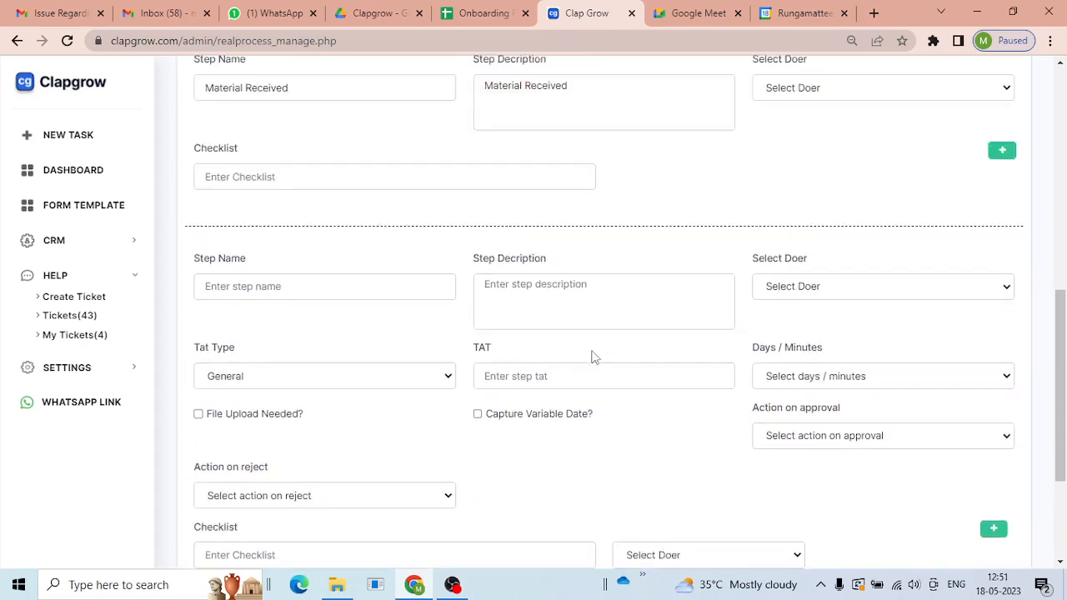
scroll(593, 357, down, 2)
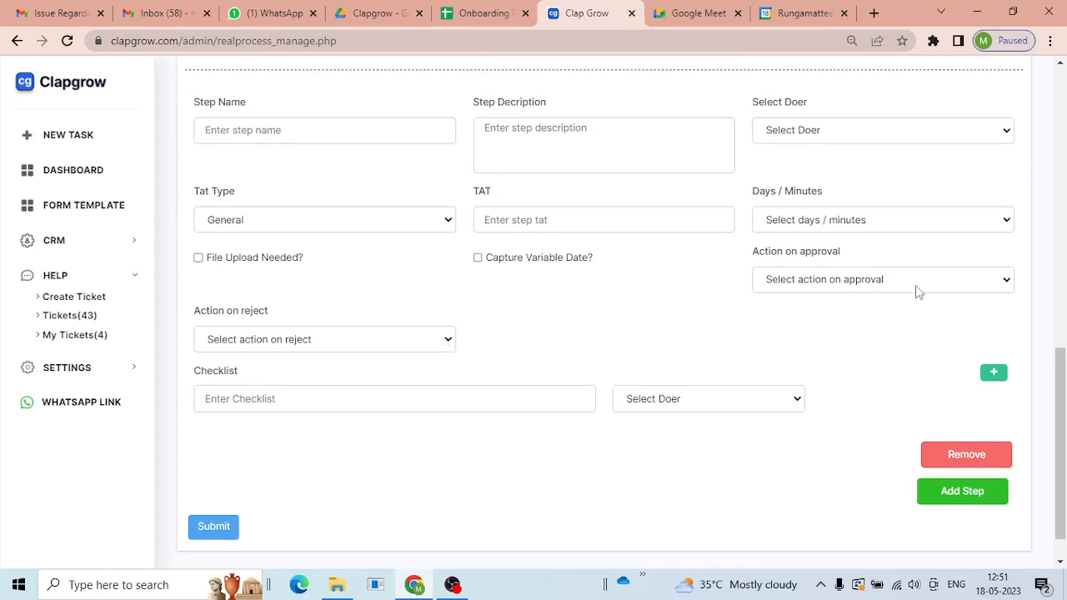
click(437, 347)
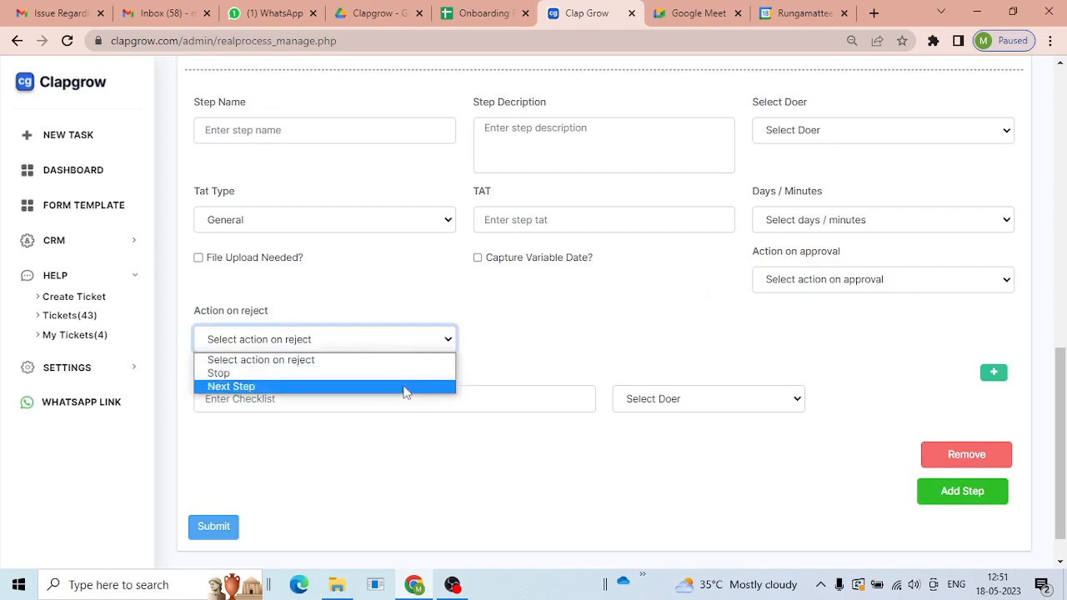
- Name the second step 'Check Material', describe it as Material Received, and assign a doer
click(523, 316)
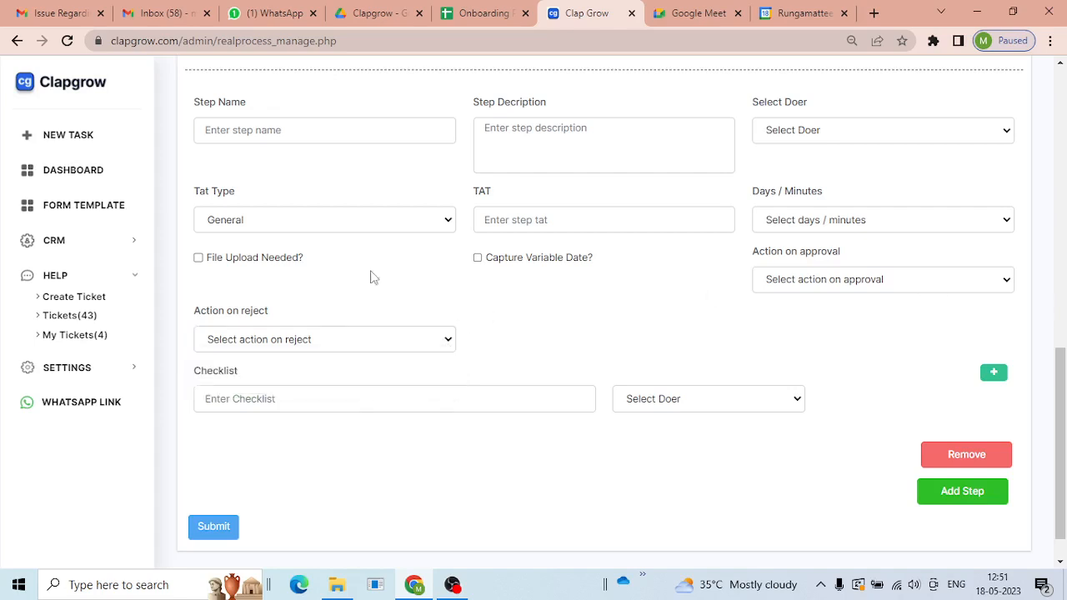
scroll(361, 278, up, 2)
scroll(440, 309, up, 1)
scroll(392, 309, down, 1)
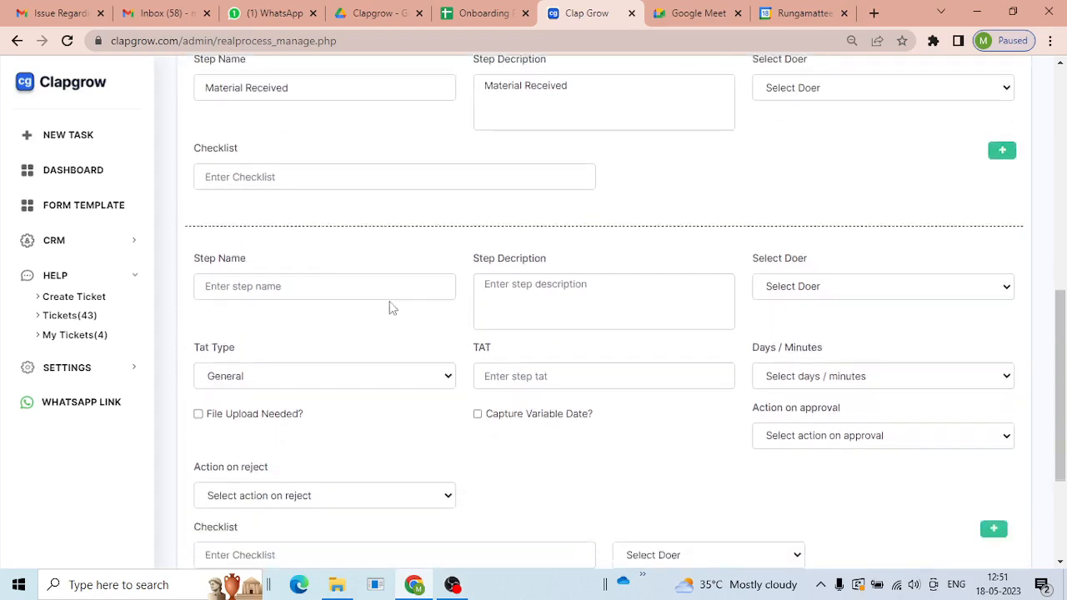
click(349, 287)
text(H)
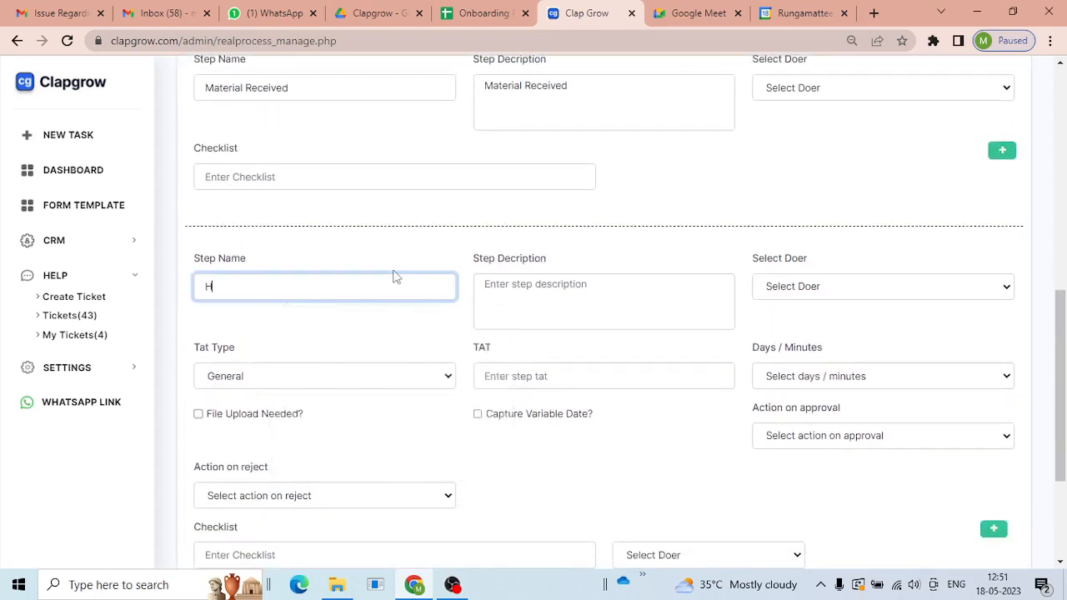
key(BackSpace)
text(Check )
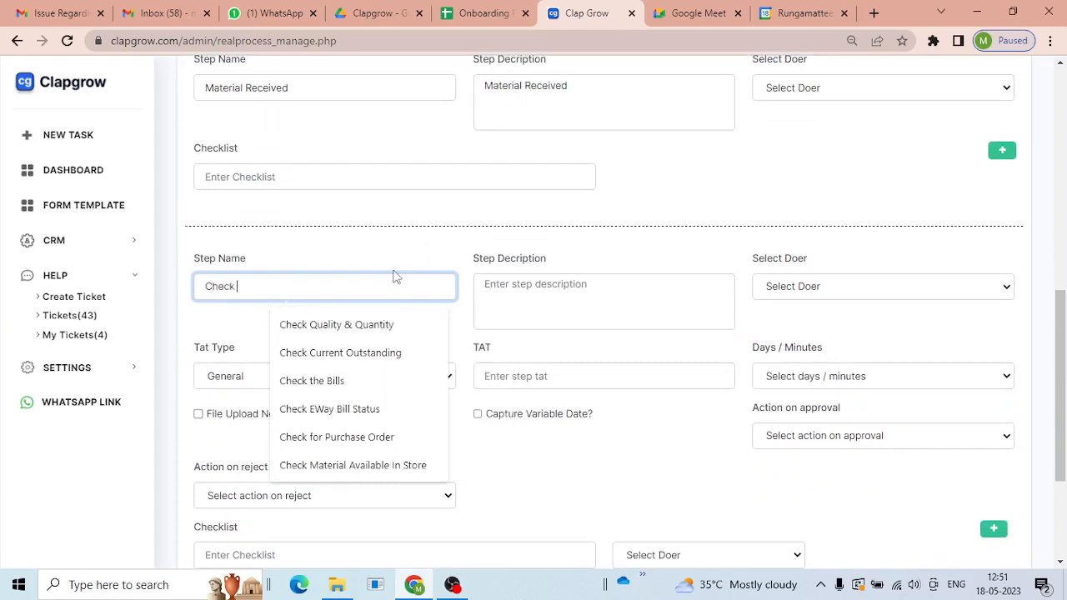
text(Material)
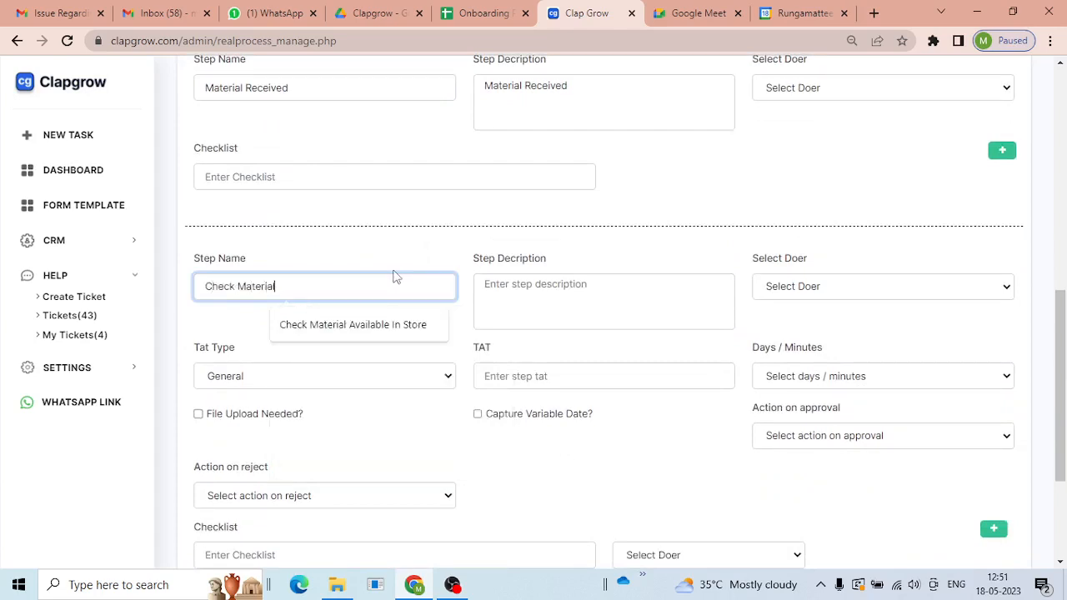
key(ctrl+a)
click(626, 297)
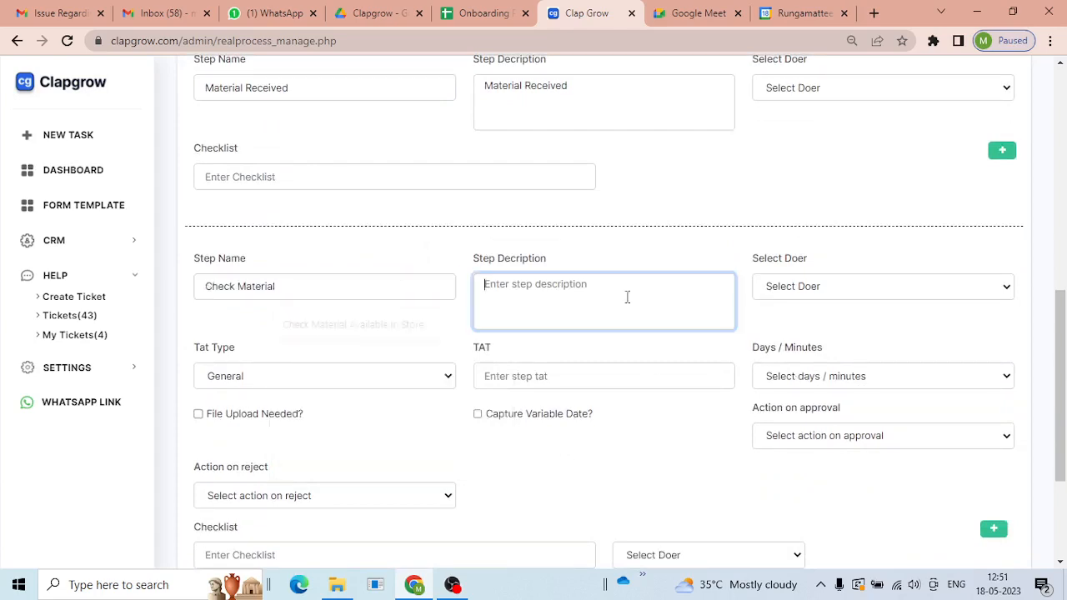
text(Material Received)
click(779, 287)
click(807, 427)
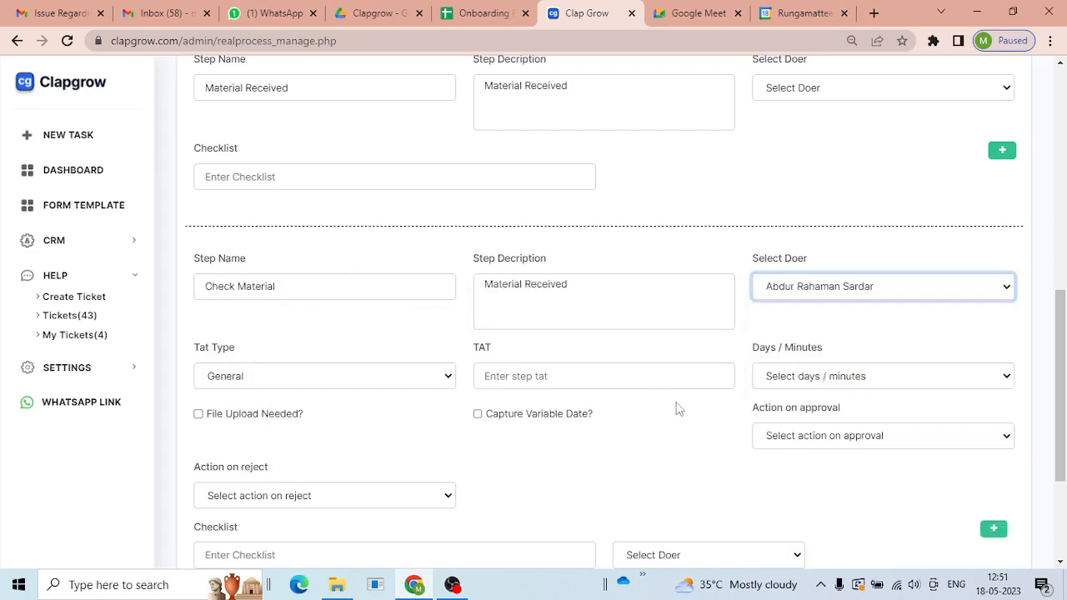
- Give Check Material a 120-minute TAT and Next Step on both approval and reject
scroll(525, 367, down, 1)
click(513, 296)
text(120)
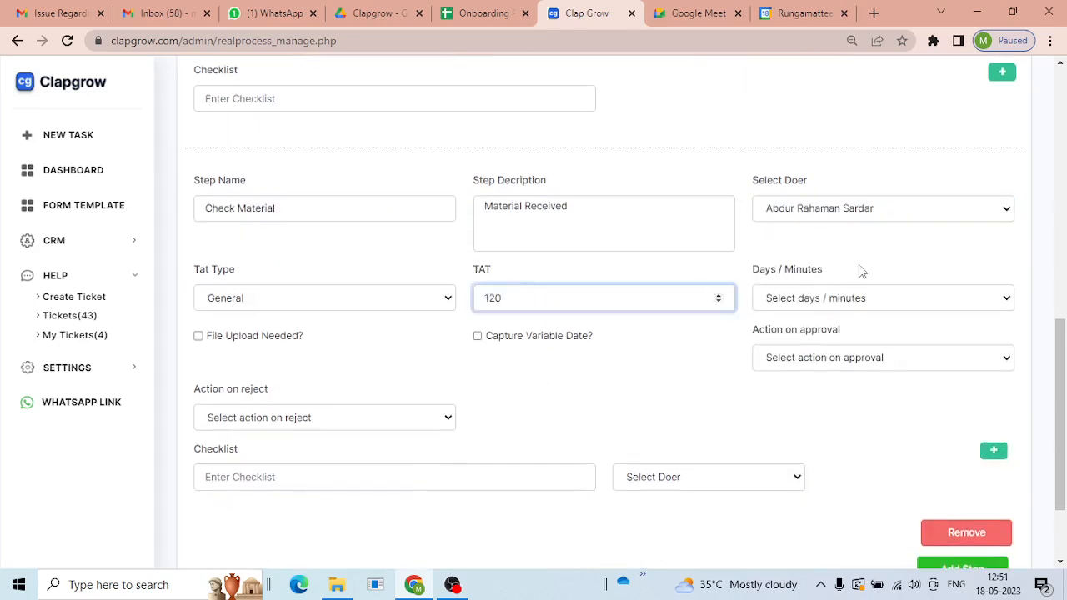
click(846, 300)
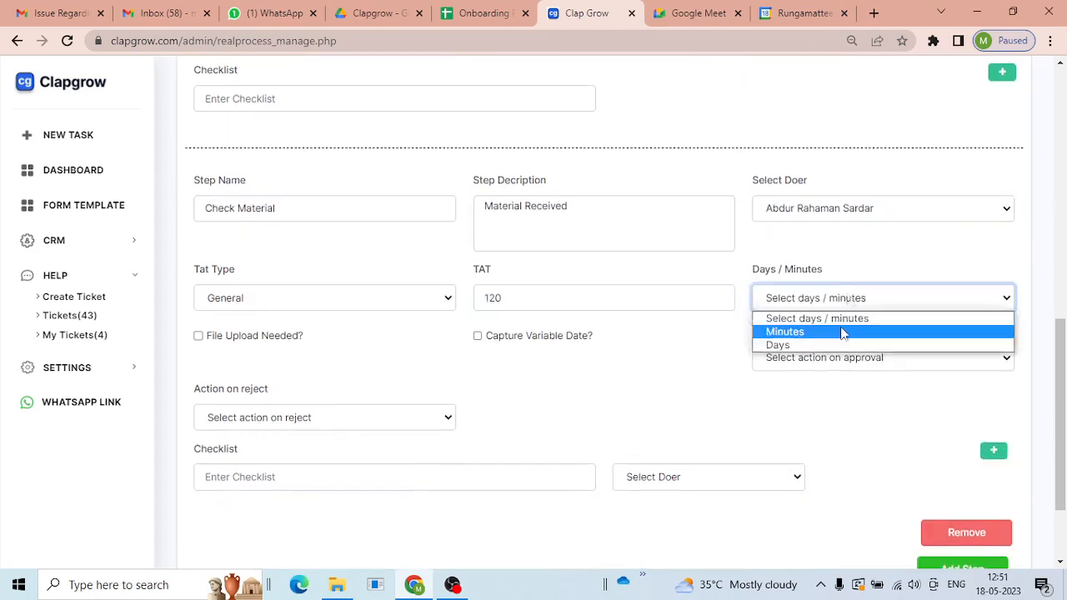
click(845, 332)
scroll(725, 378, down, 1)
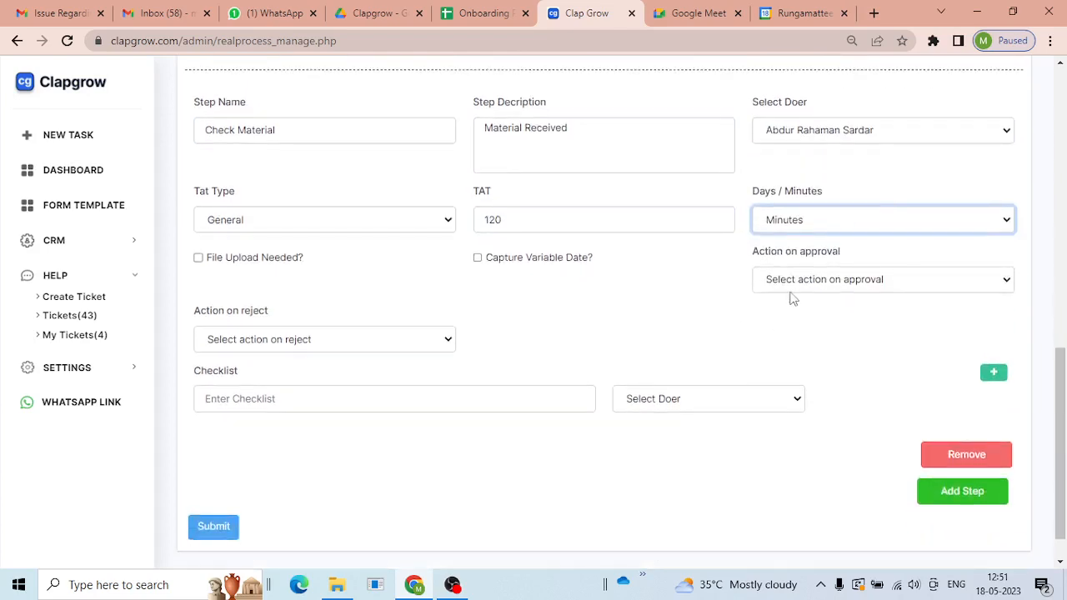
click(793, 287)
click(792, 312)
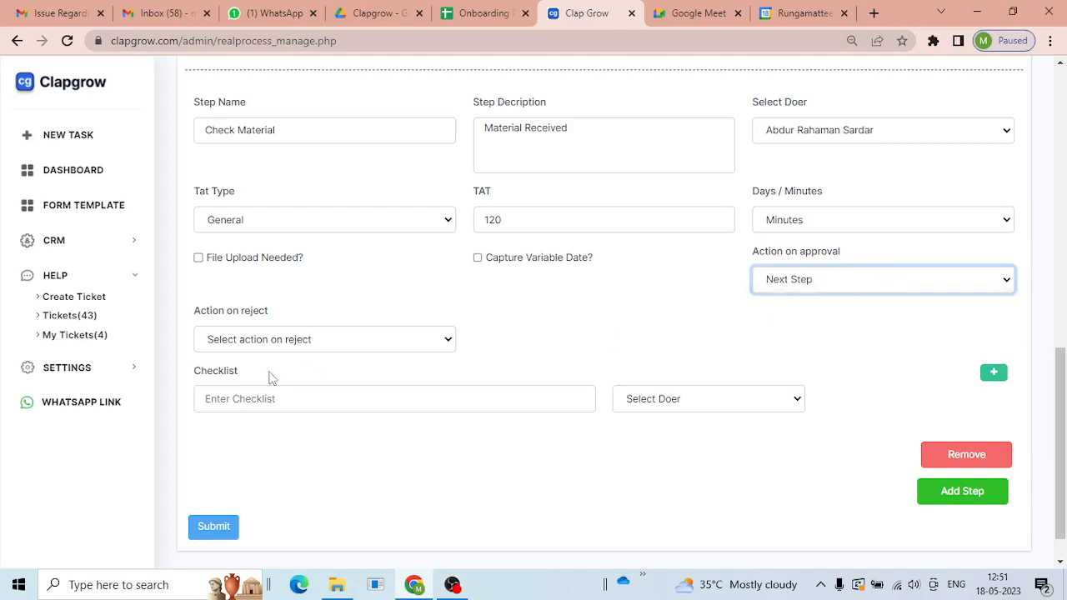
click(267, 340)
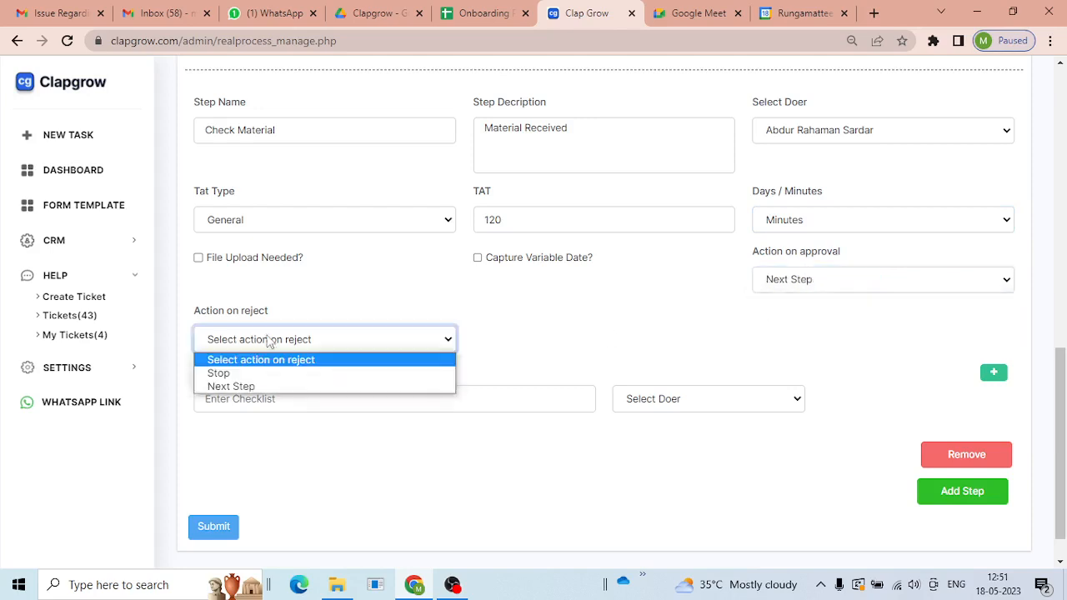
click(258, 388)
scroll(976, 326, down, 1)
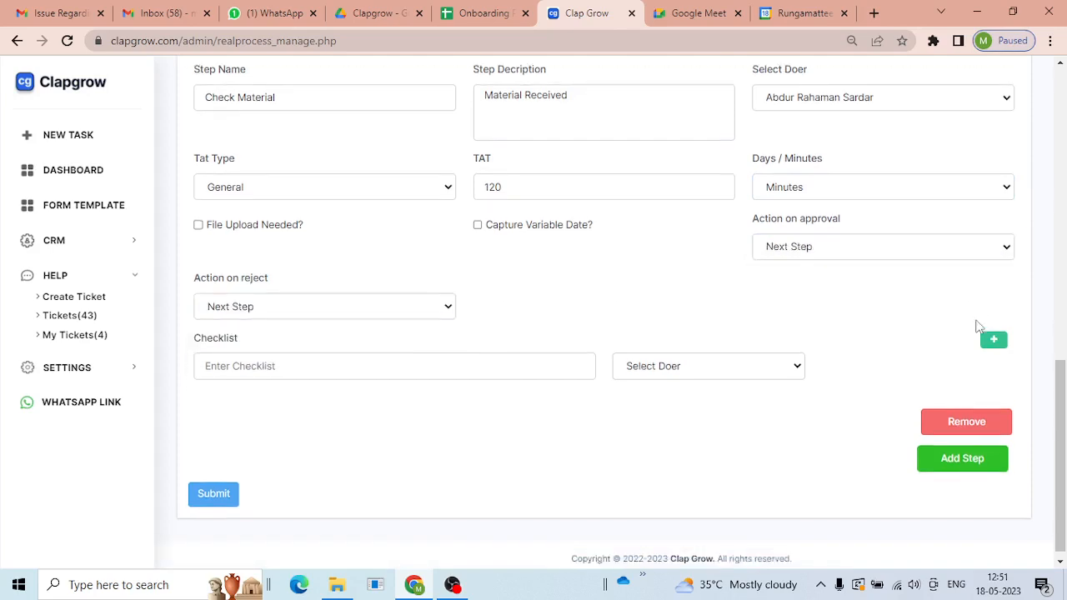
- Add a third step 'Reject Material' with the same description and a doer
click(954, 448)
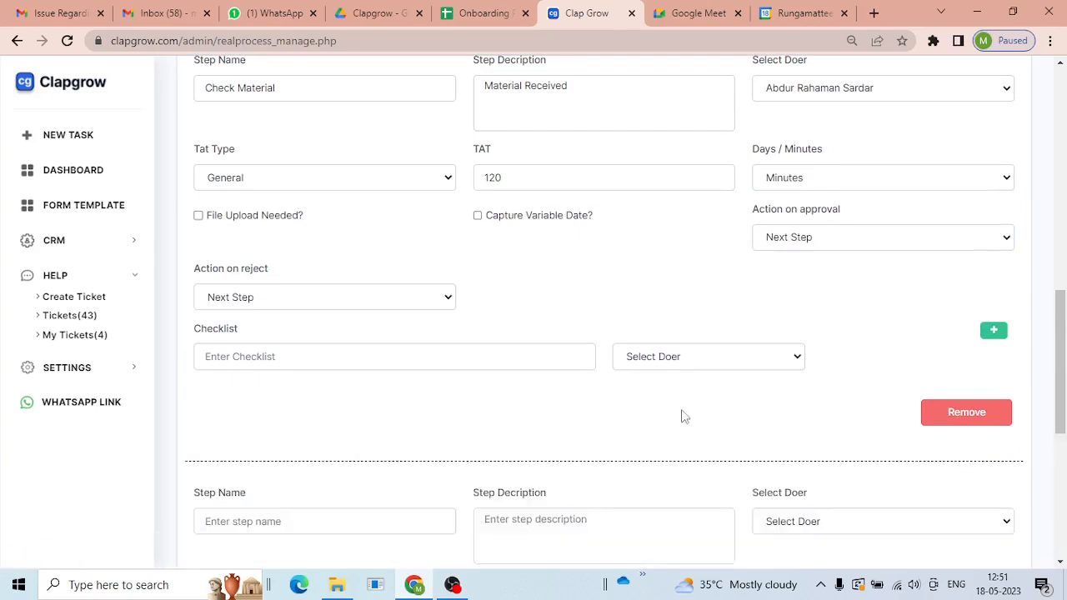
scroll(662, 381, down, 2)
scroll(310, 325, up, 5)
scroll(350, 336, down, 4)
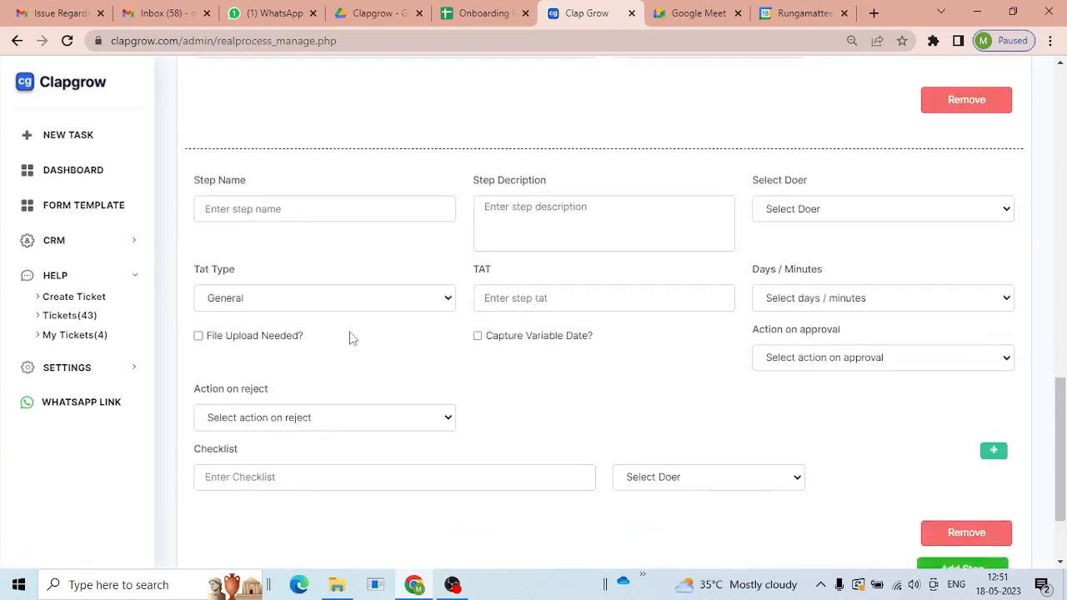
click(304, 212)
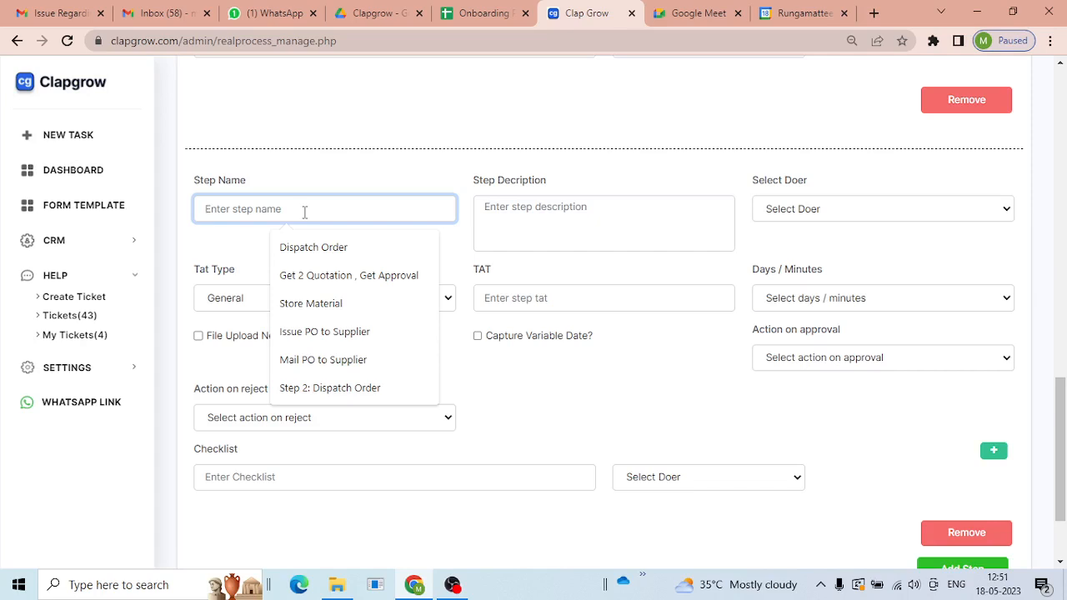
text(Re)
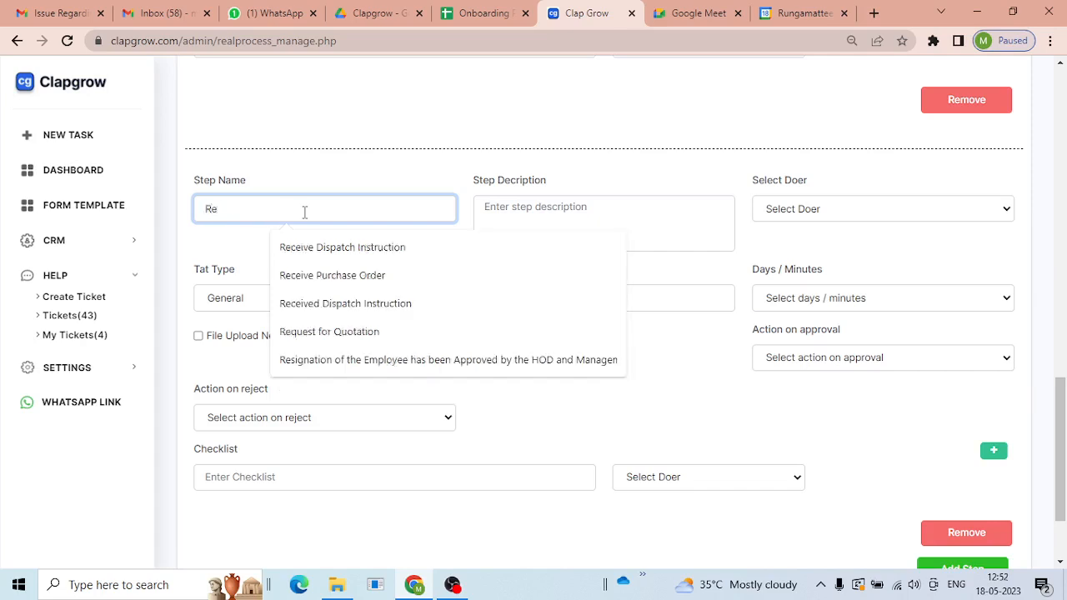
text(ject Material)
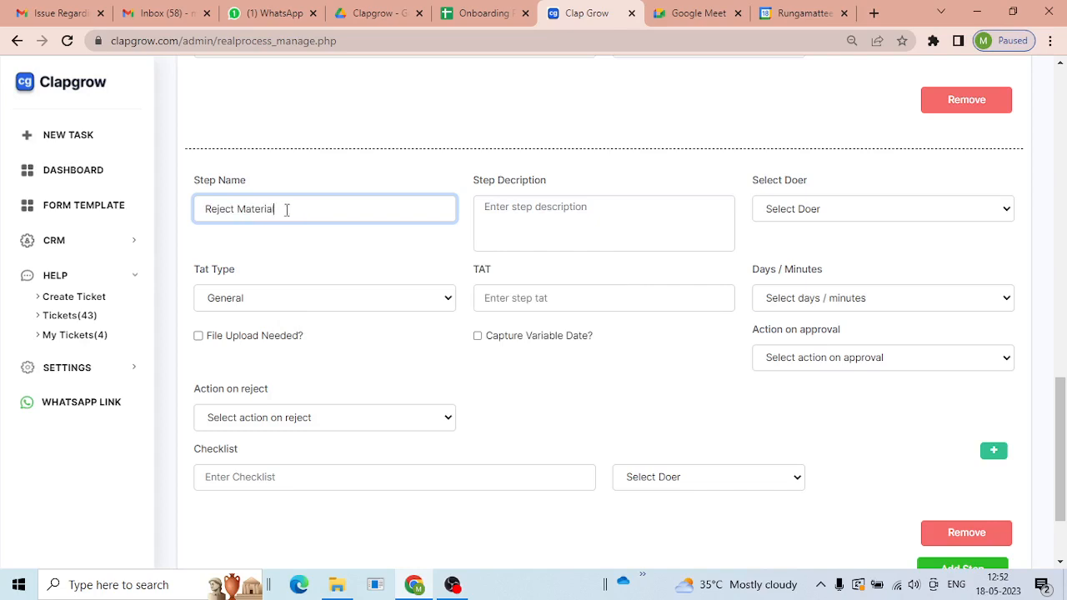
key(ctrl+a)
key(ctrl+c)
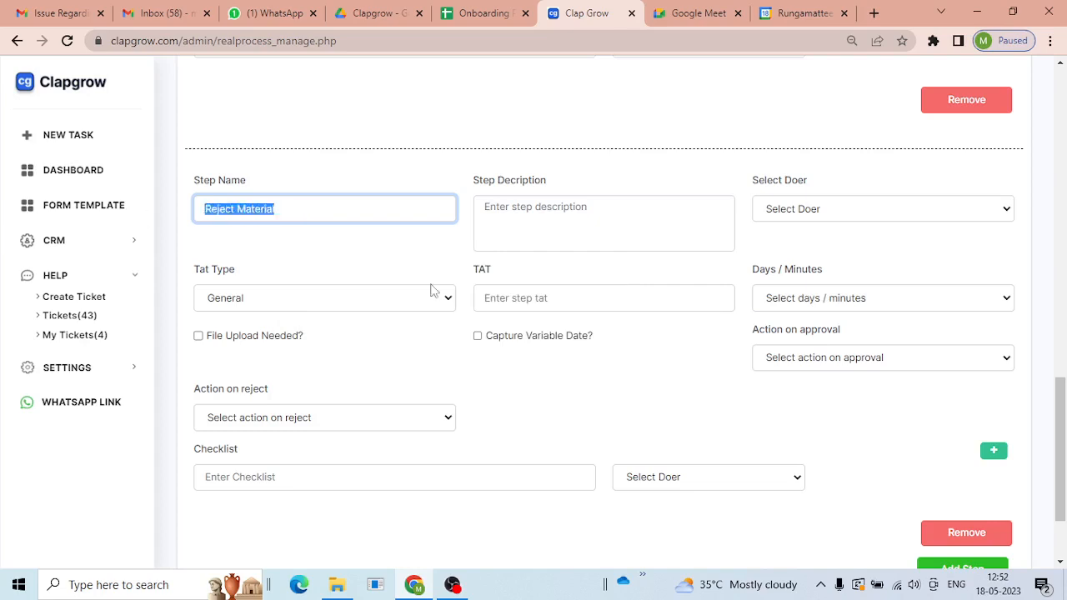
click(523, 235)
key(ctrl+v)
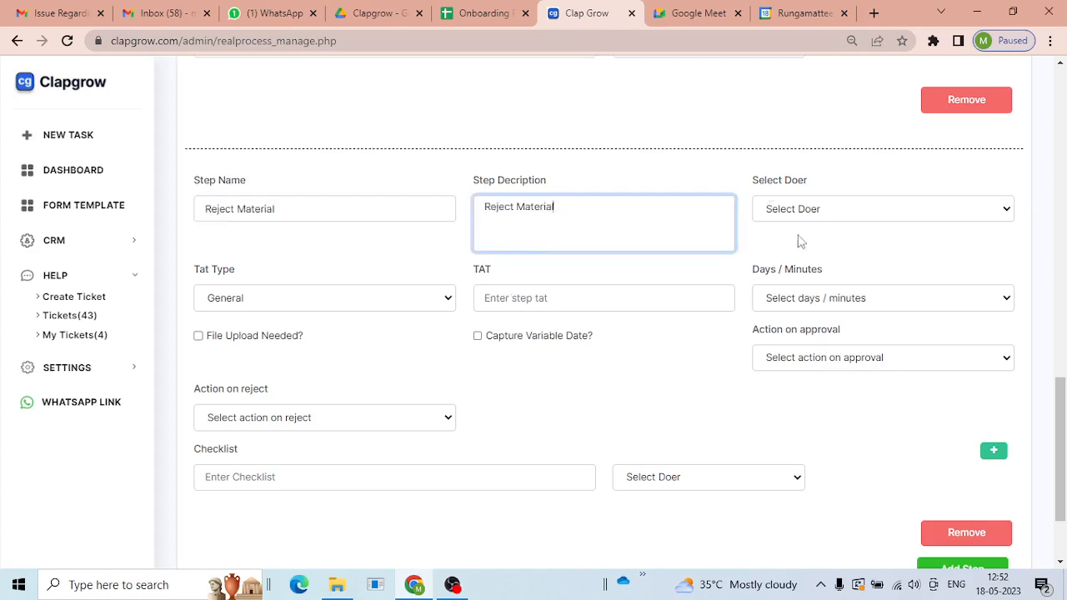
click(835, 218)
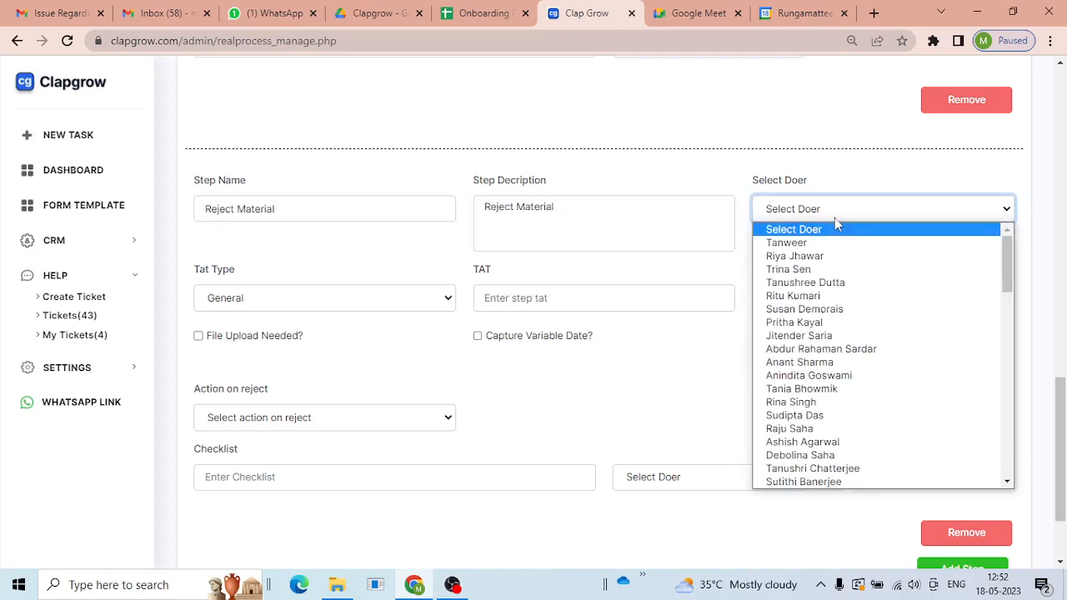
key(Escape)
key(Down)
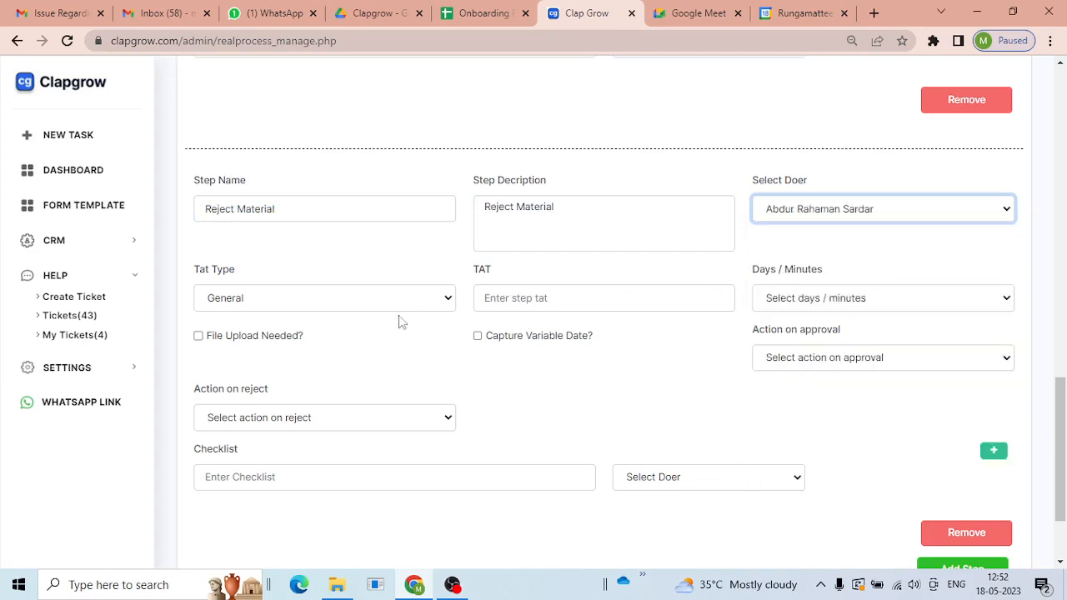
- Set Reject Material's TAT to 120 minutes and route approval and reject to Next Step
click(526, 302)
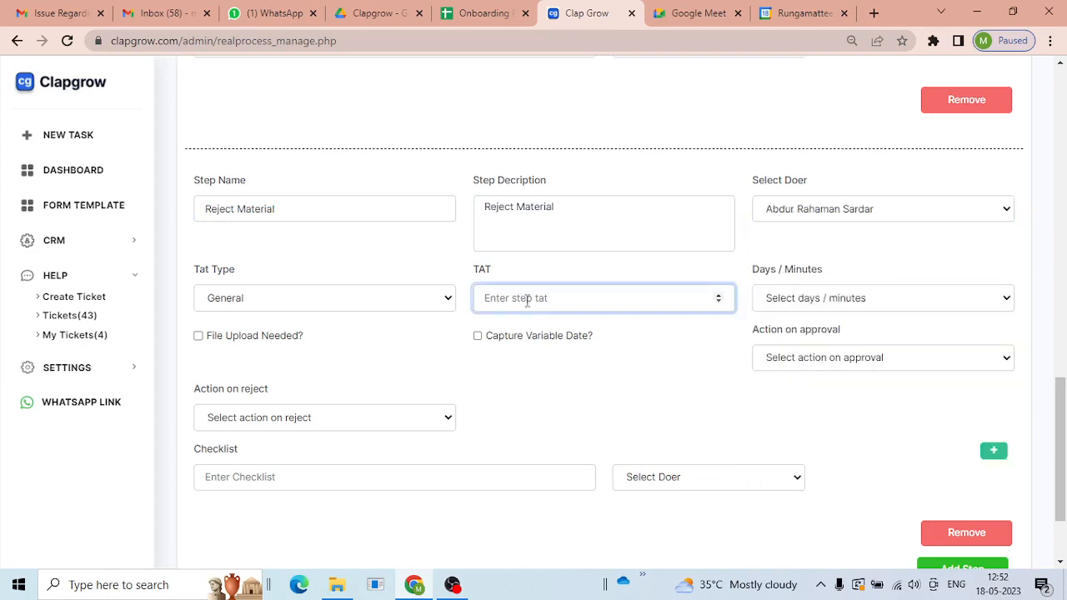
text(120)
click(941, 297)
click(896, 331)
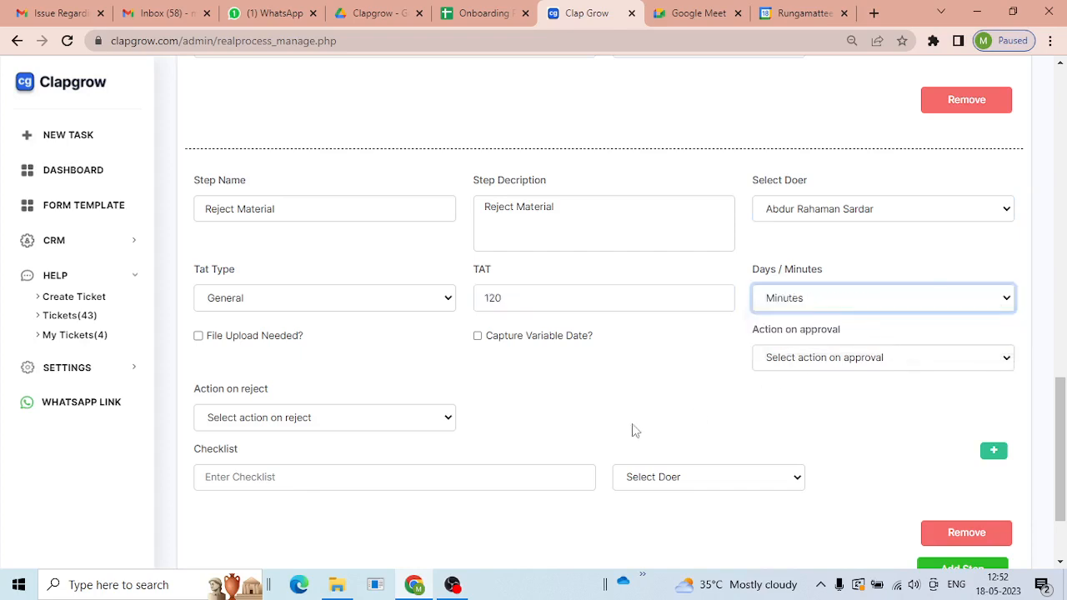
click(780, 358)
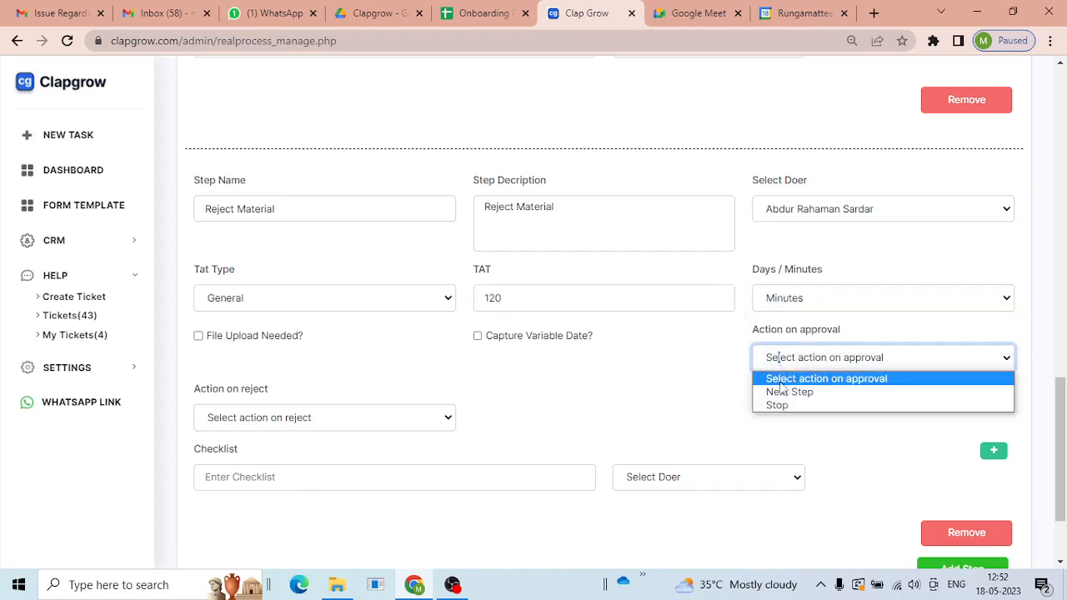
click(780, 397)
click(226, 418)
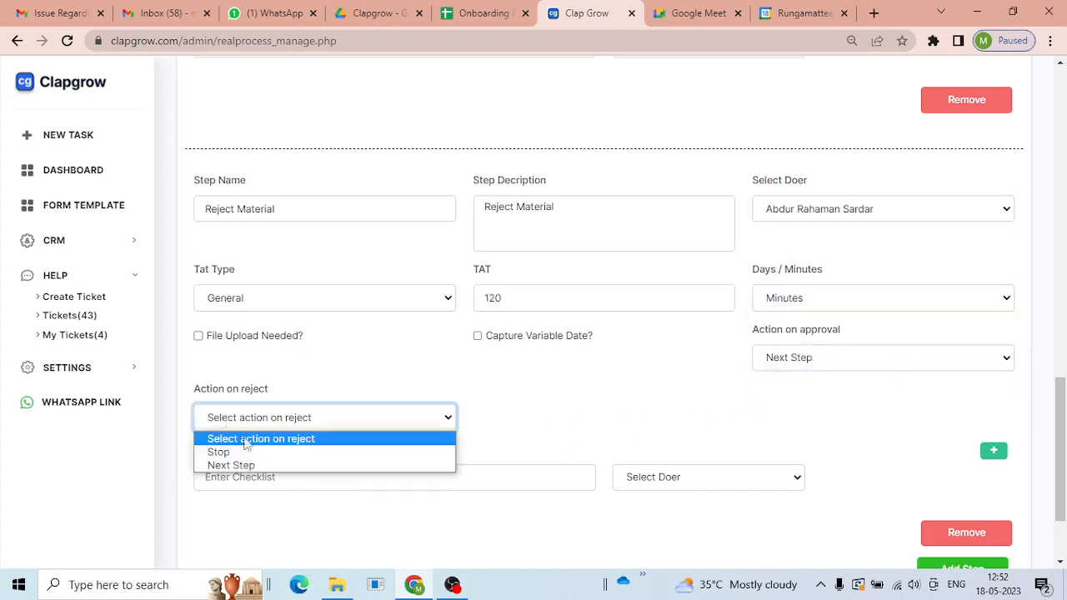
click(249, 451)
click(247, 420)
click(242, 465)
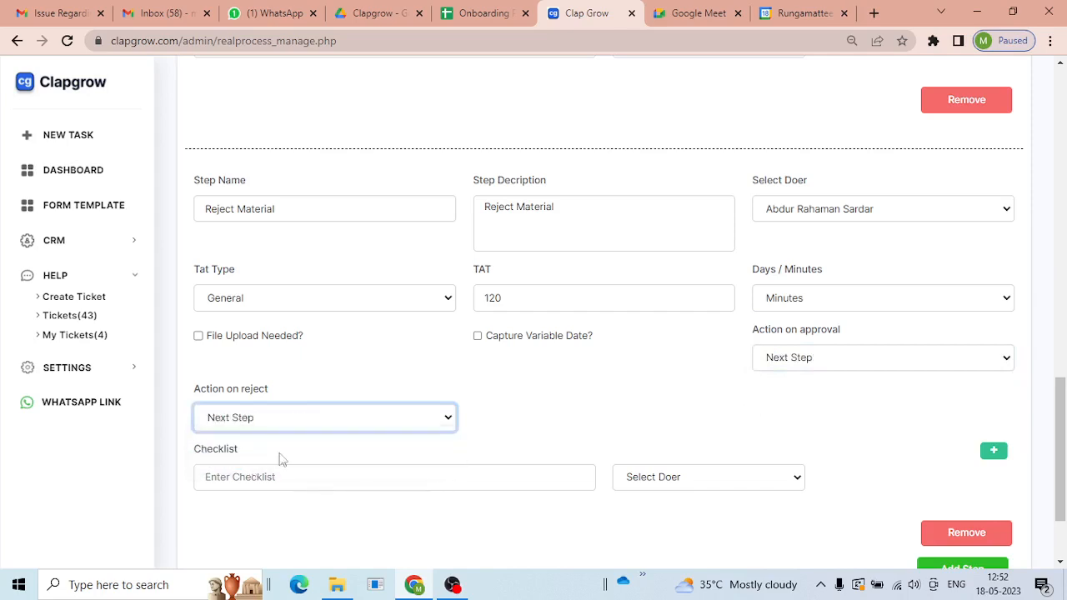
scroll(909, 441, down, 2)
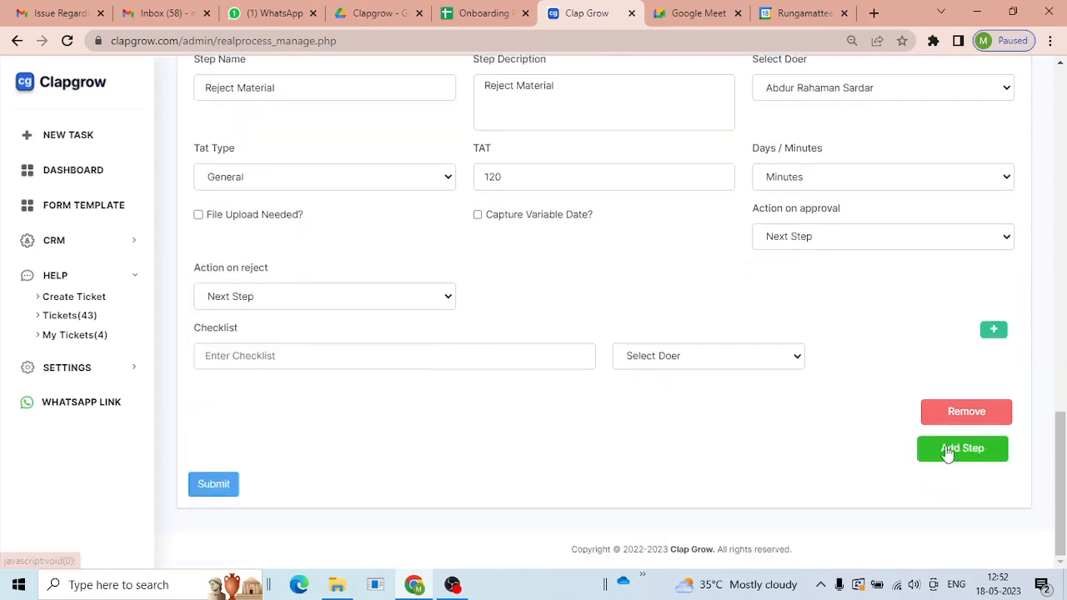
- Add a fourth step 'Store Material' with matching description and a doer
click(945, 453)
scroll(575, 394, up, 8)
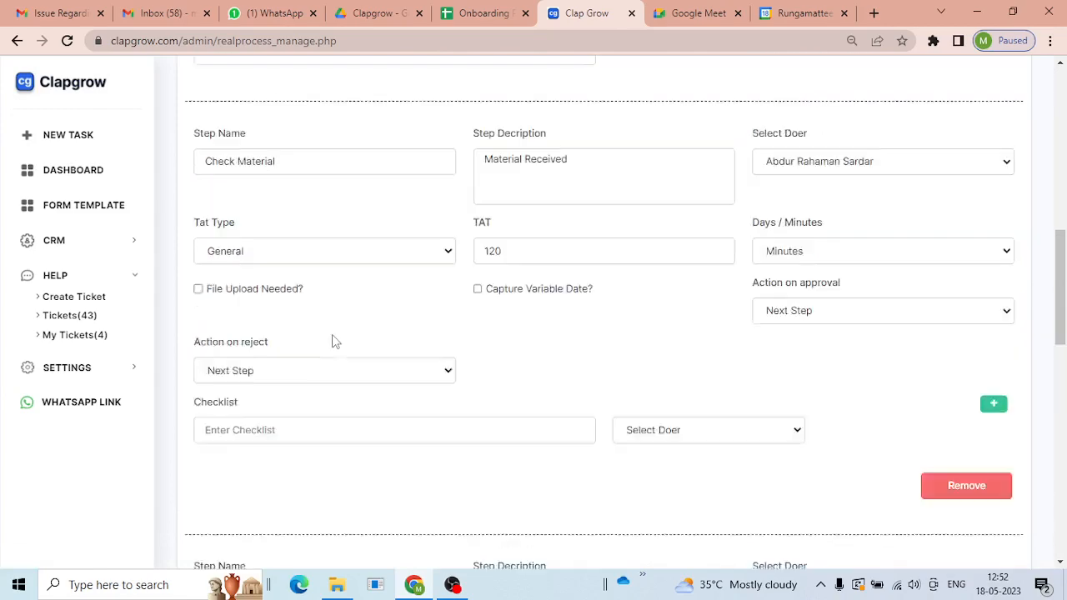
scroll(578, 376, down, 10)
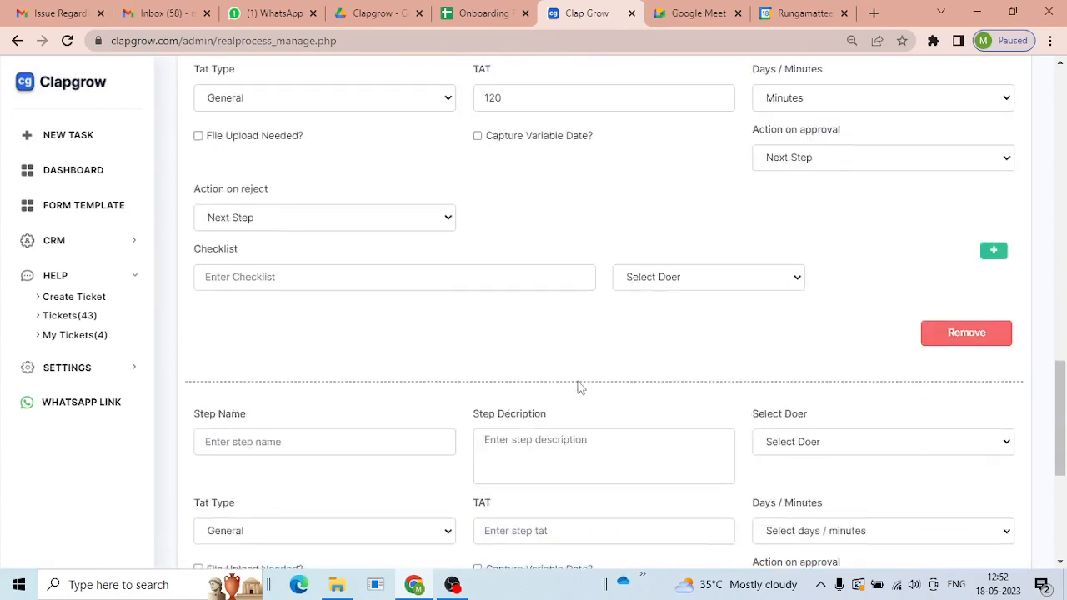
click(319, 208)
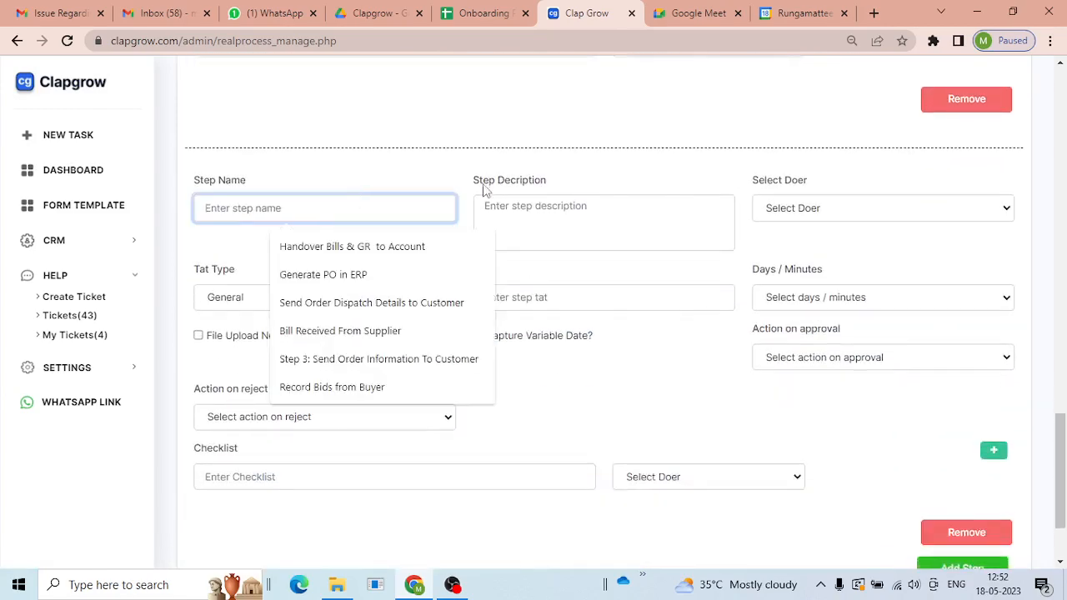
text(Stor)
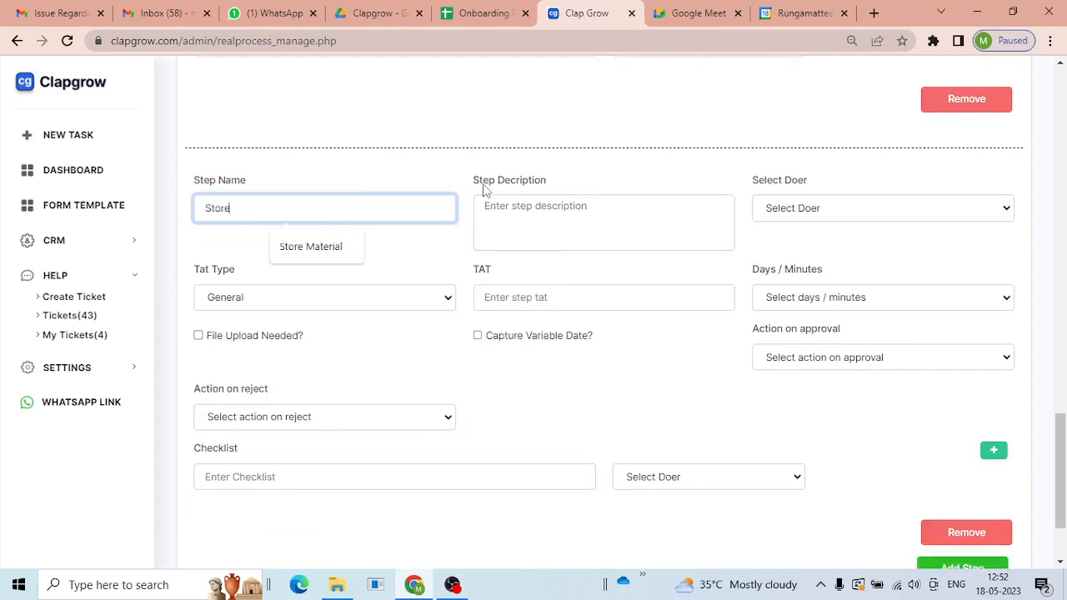
text(e)
click(333, 250)
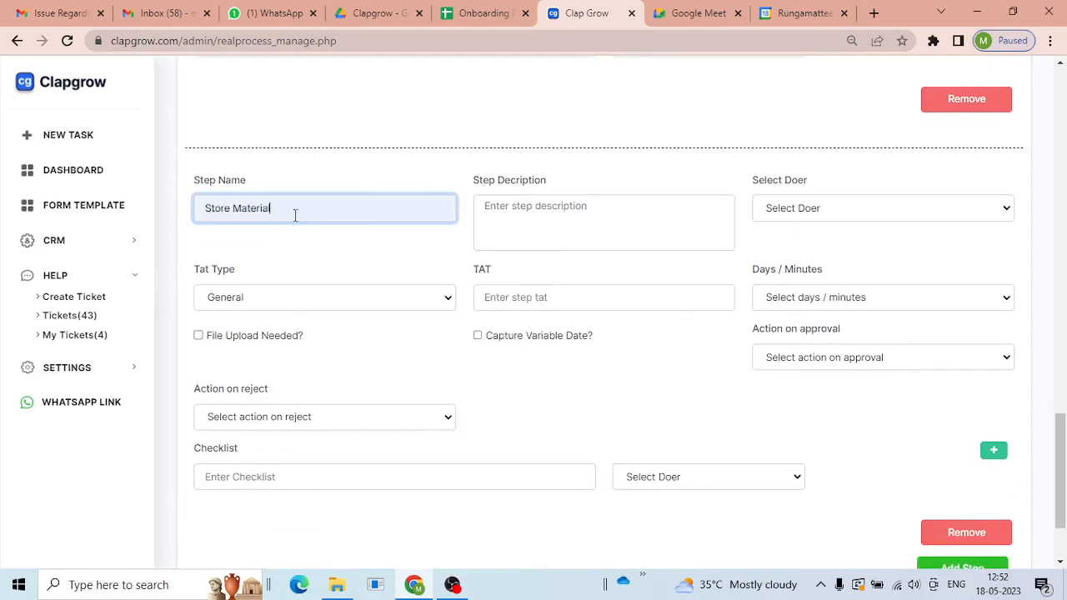
click(545, 229)
key(ctrl+v)
click(840, 209)
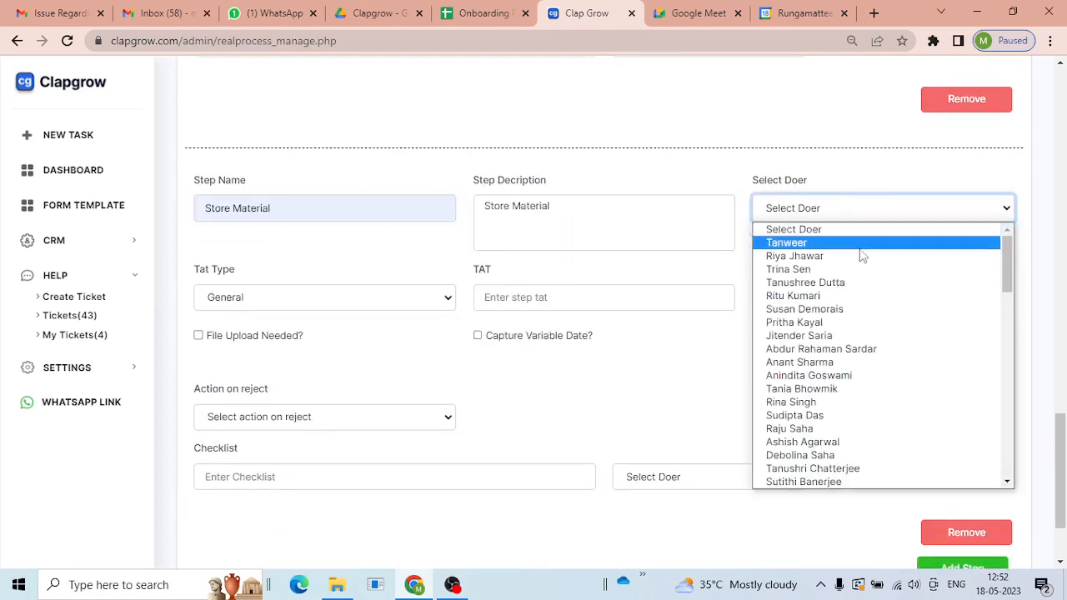
click(863, 350)
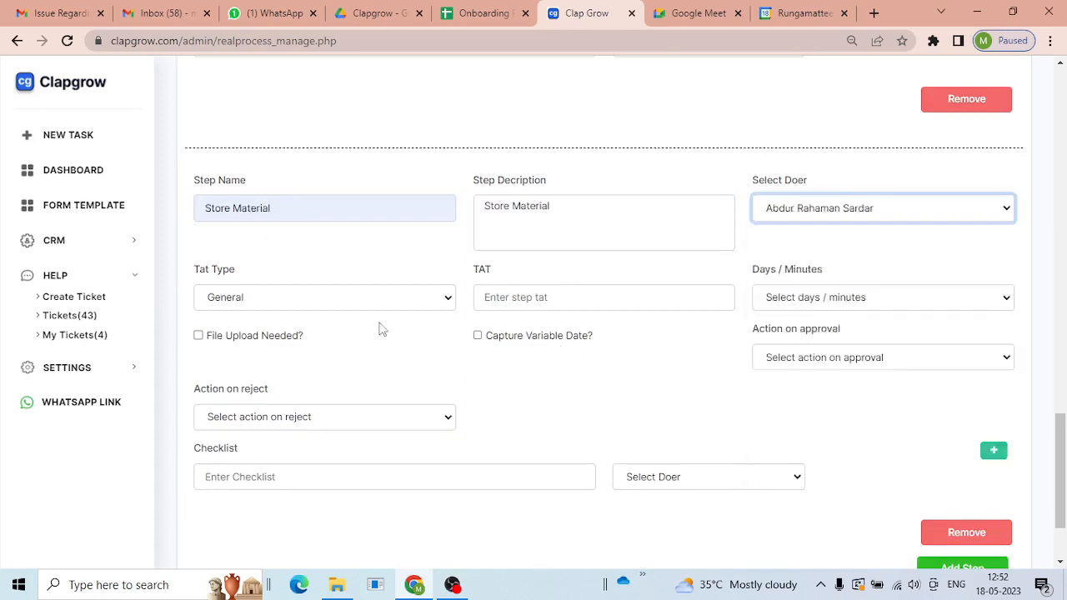
- Give Store Material a 120-minute TAT and Stop on both approval and reject
click(534, 295)
text(120)
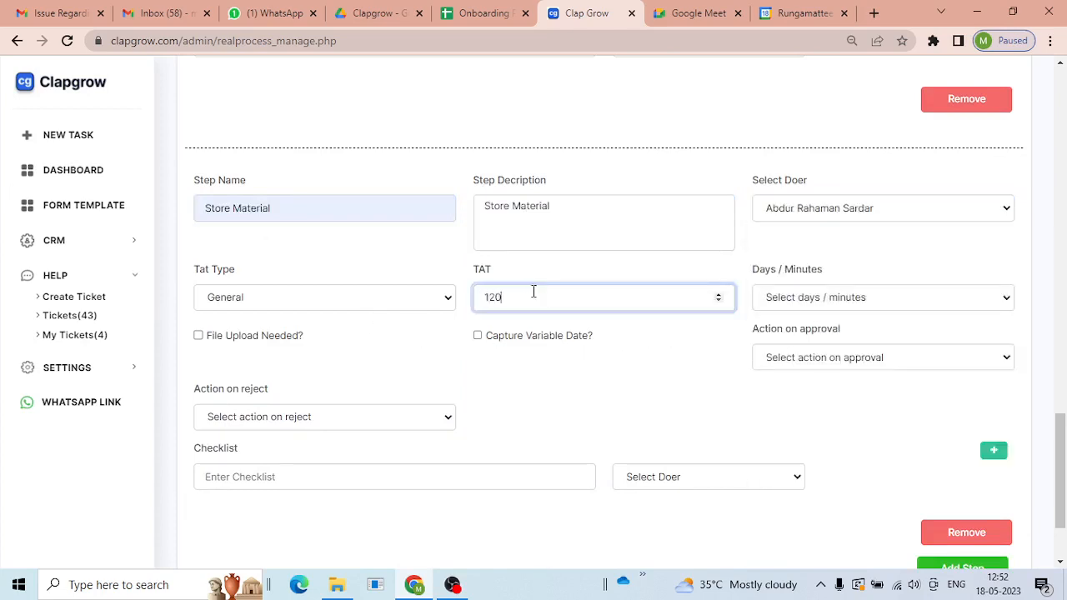
click(833, 302)
click(788, 330)
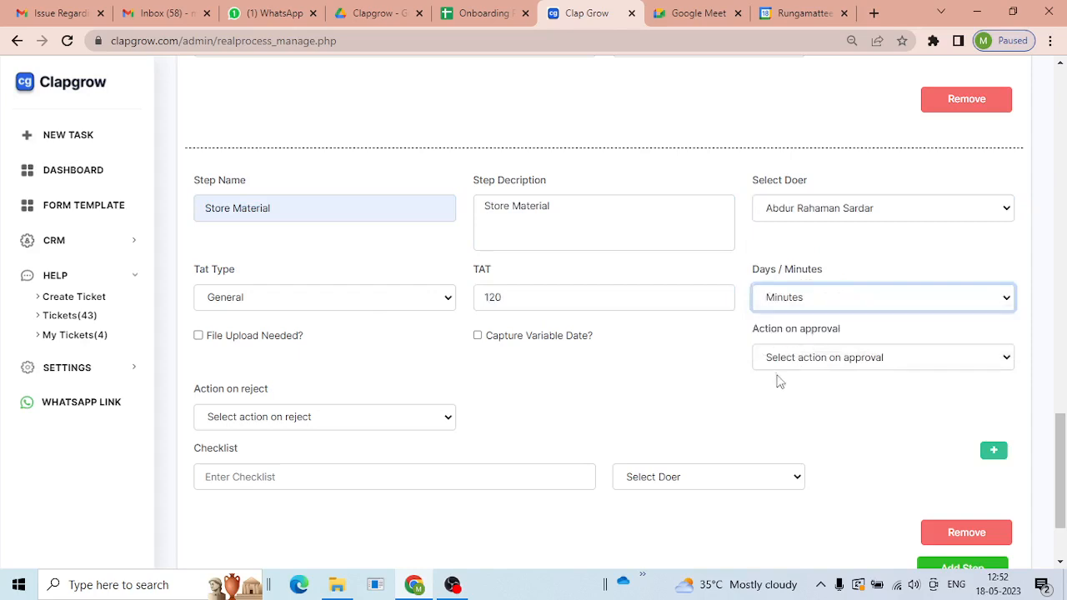
click(794, 365)
click(798, 391)
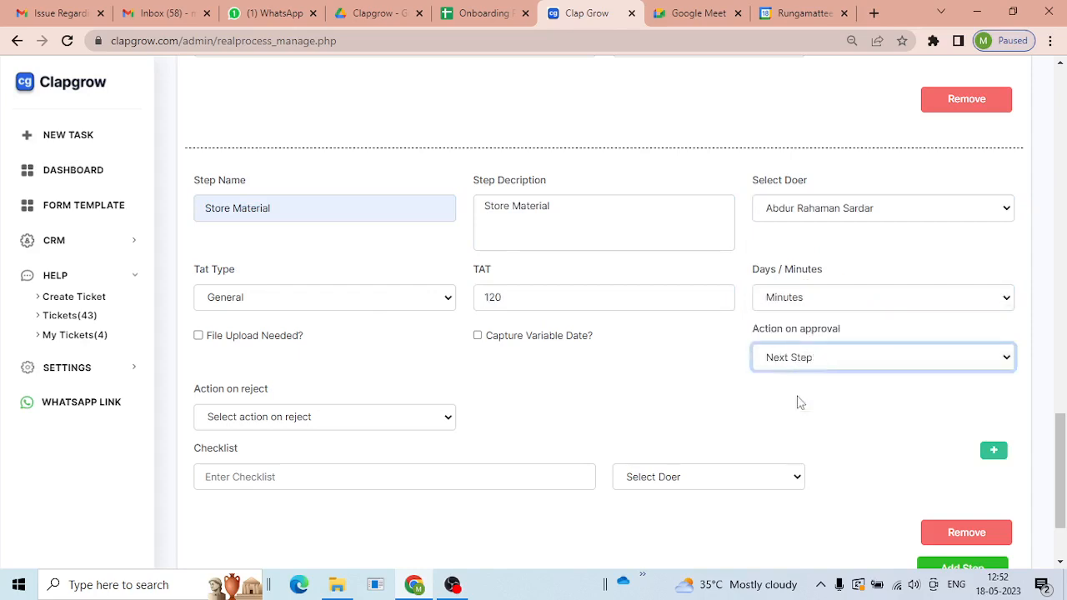
click(255, 425)
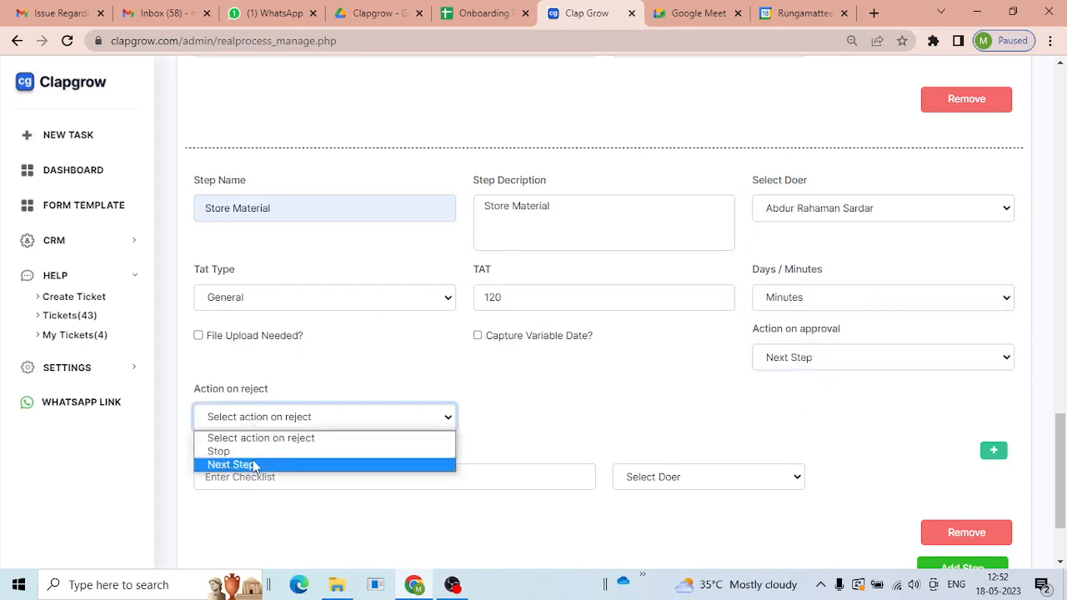
click(255, 464)
click(281, 425)
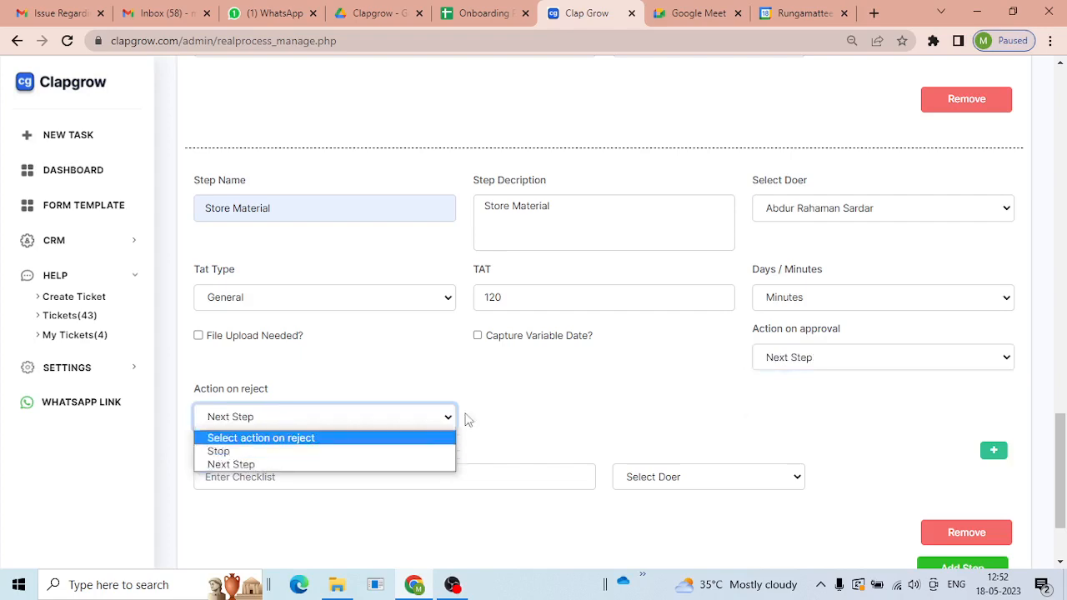
click(348, 452)
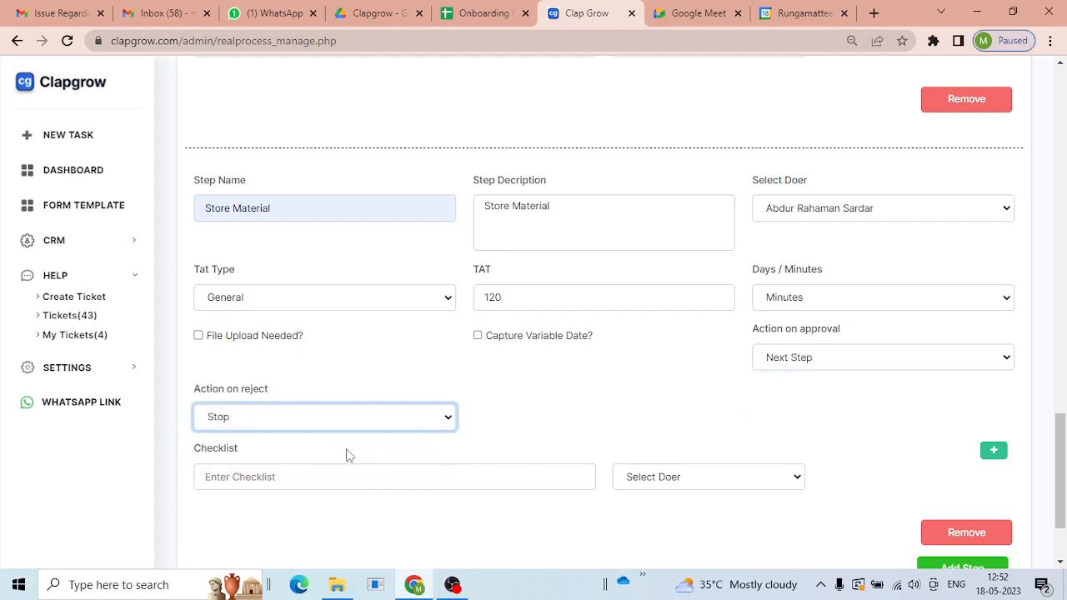
click(866, 367)
click(850, 408)
- Attempt to submit the Receive Materia Demo process
scroll(940, 447, down, 1)
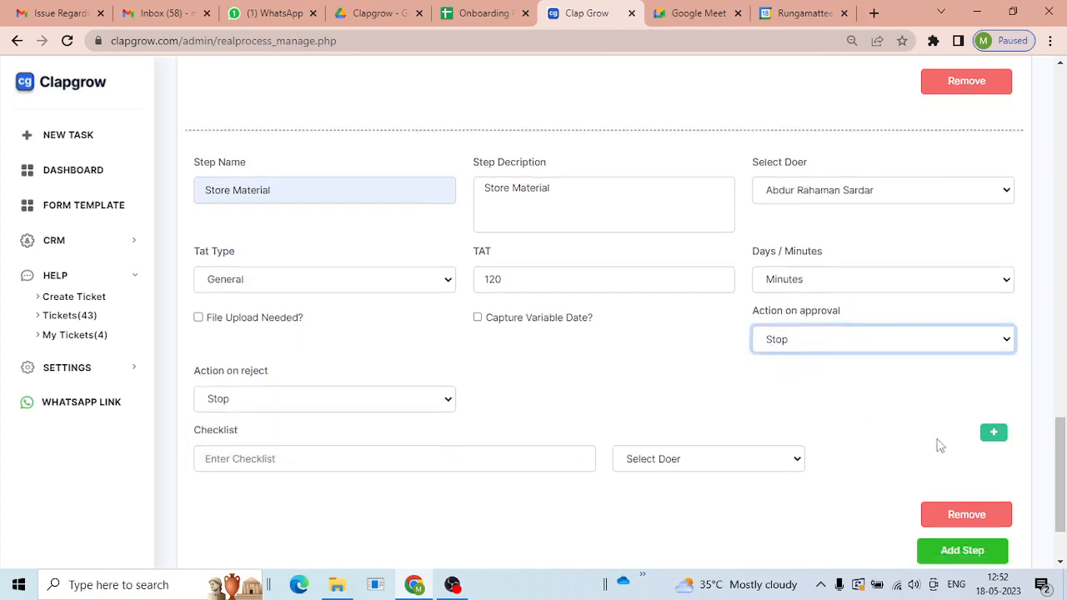
scroll(940, 447, down, 2)
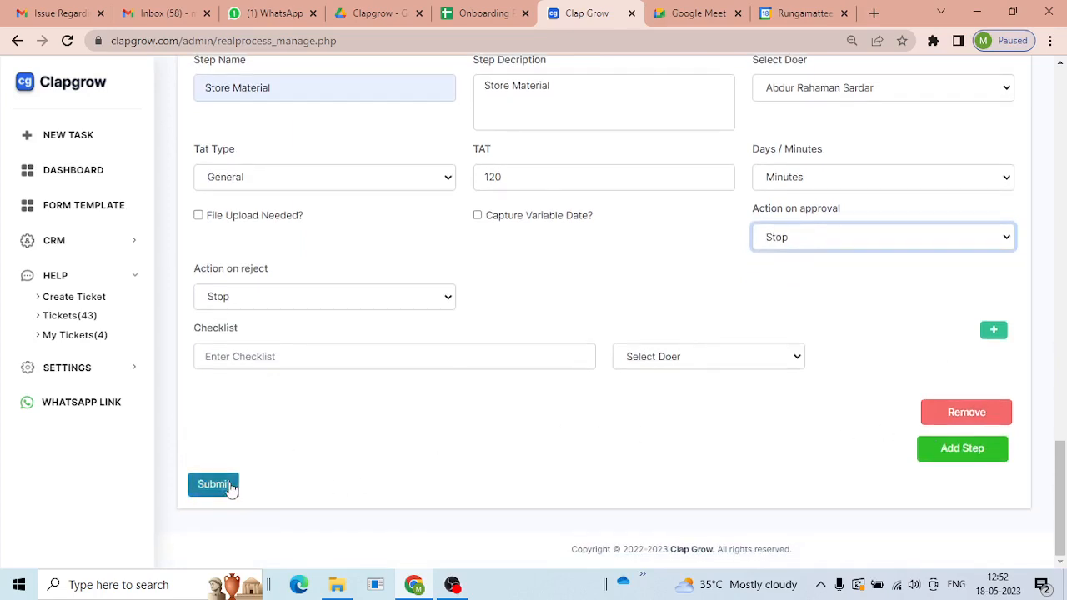
scroll(375, 446, up, 6)
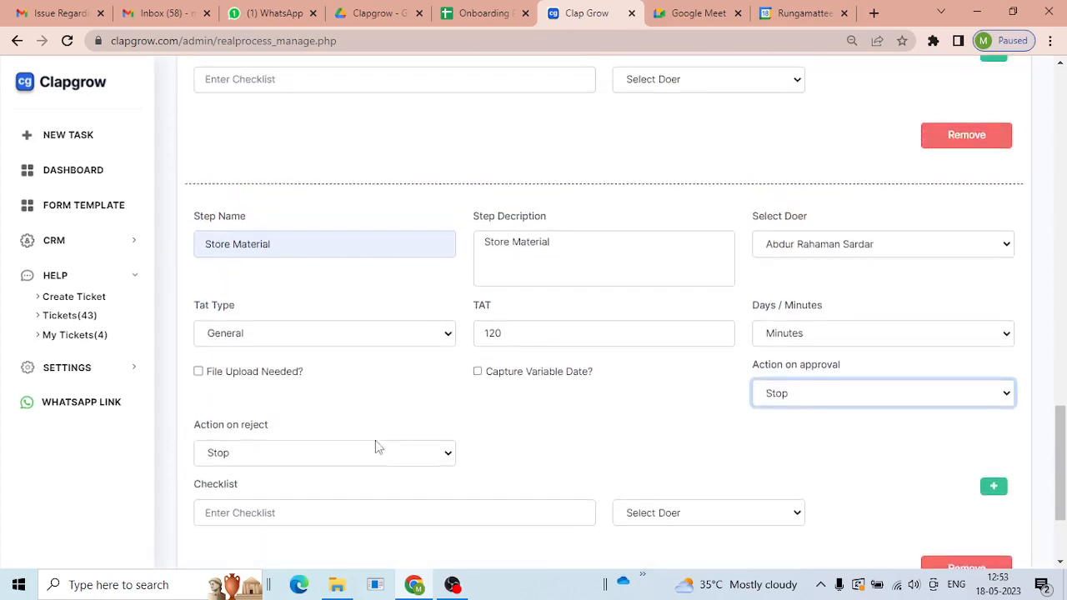
scroll(377, 450, down, 2)
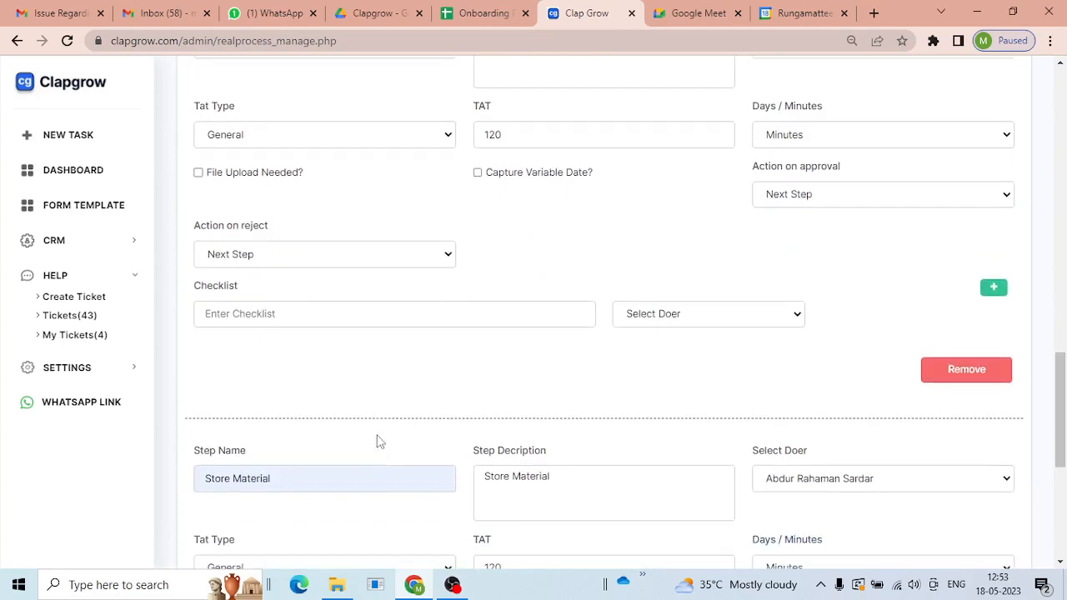
scroll(360, 426, down, 5)
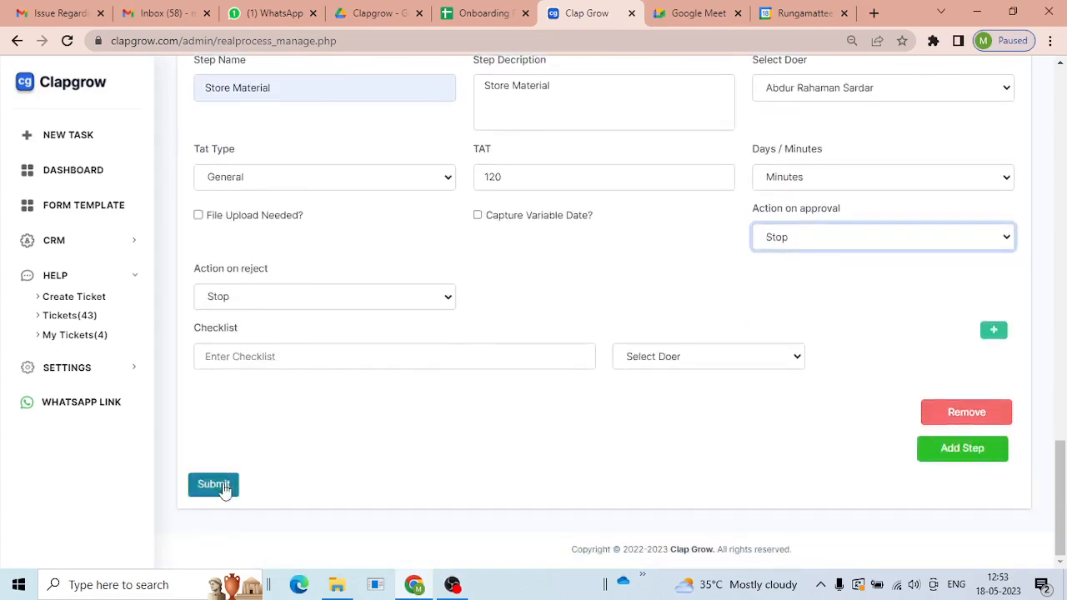
click(224, 487)
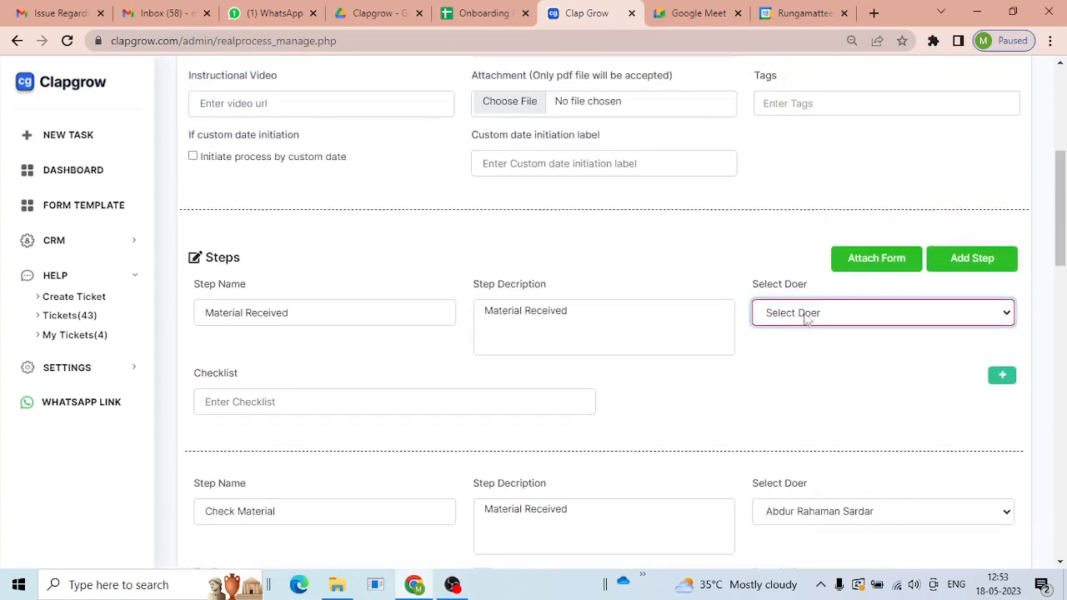
- Assign a doer to the Material Received step, then submit the process
click(890, 325)
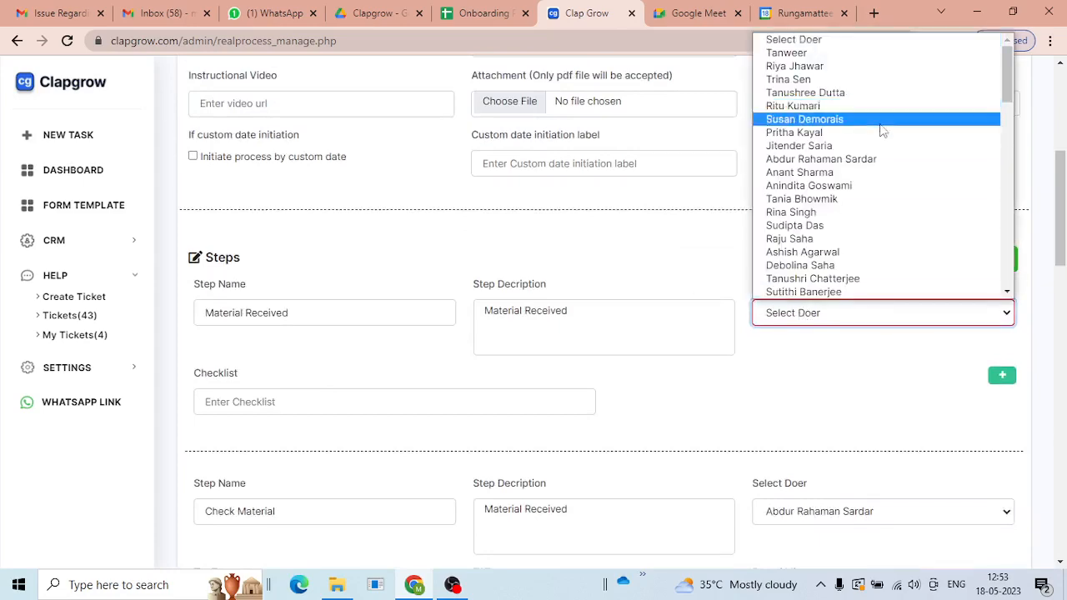
click(858, 160)
scroll(469, 369, down, 5)
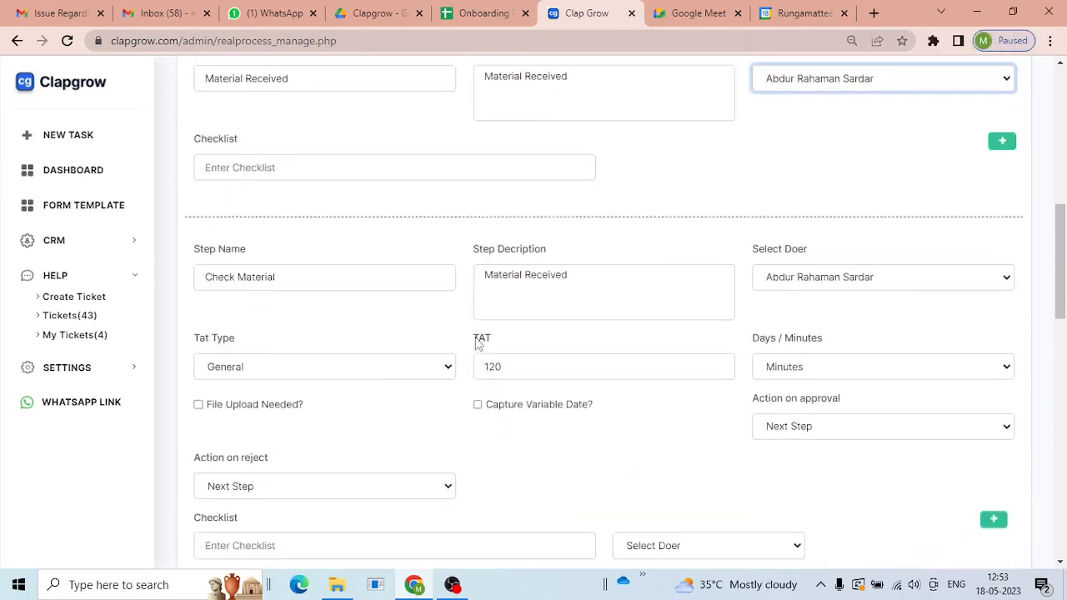
scroll(328, 389, down, 5)
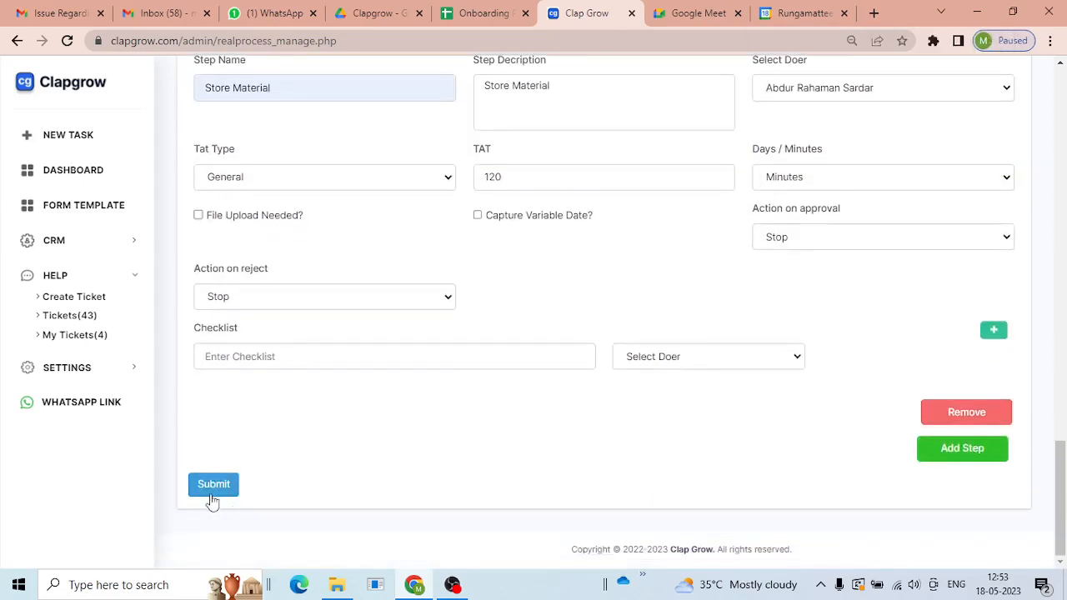
click(233, 487)
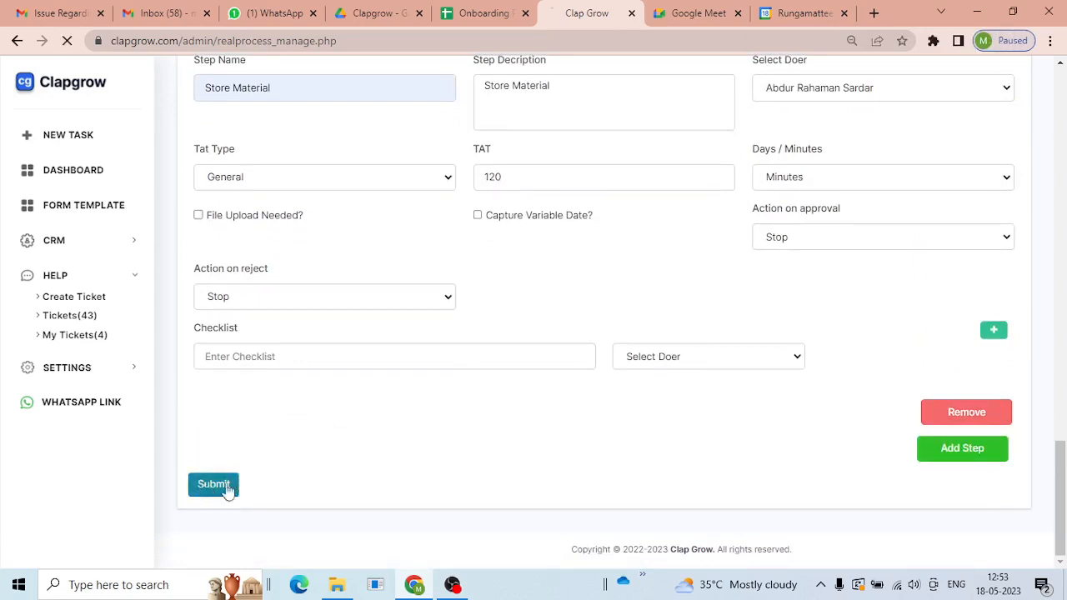
scroll(634, 396, down, 3)
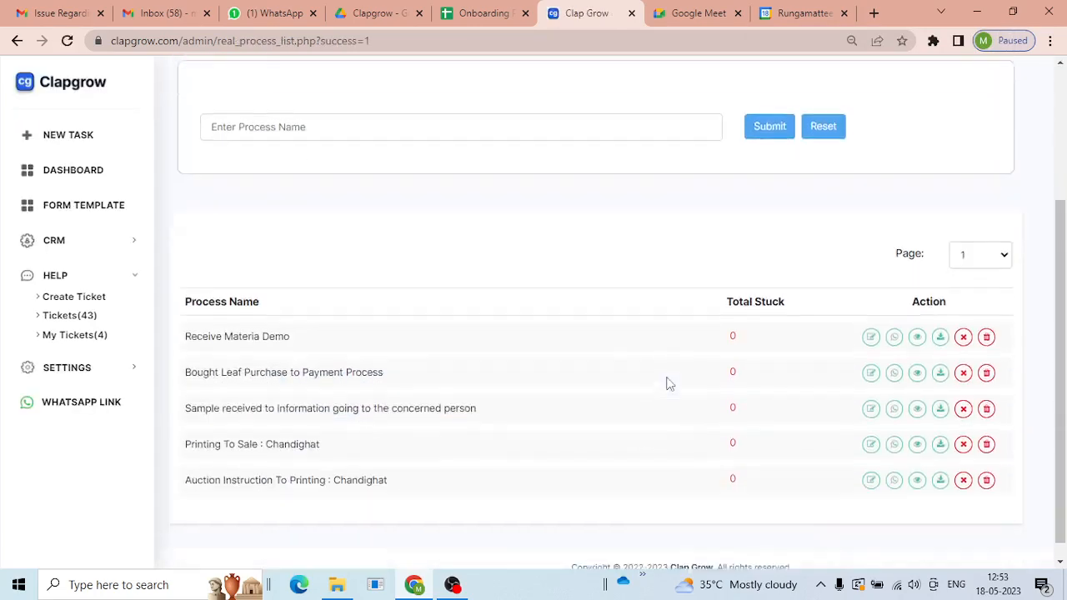
- Open Receive Materia Demo for editing and review Check Material's outcome options, leaving rejection at Stop
click(869, 323)
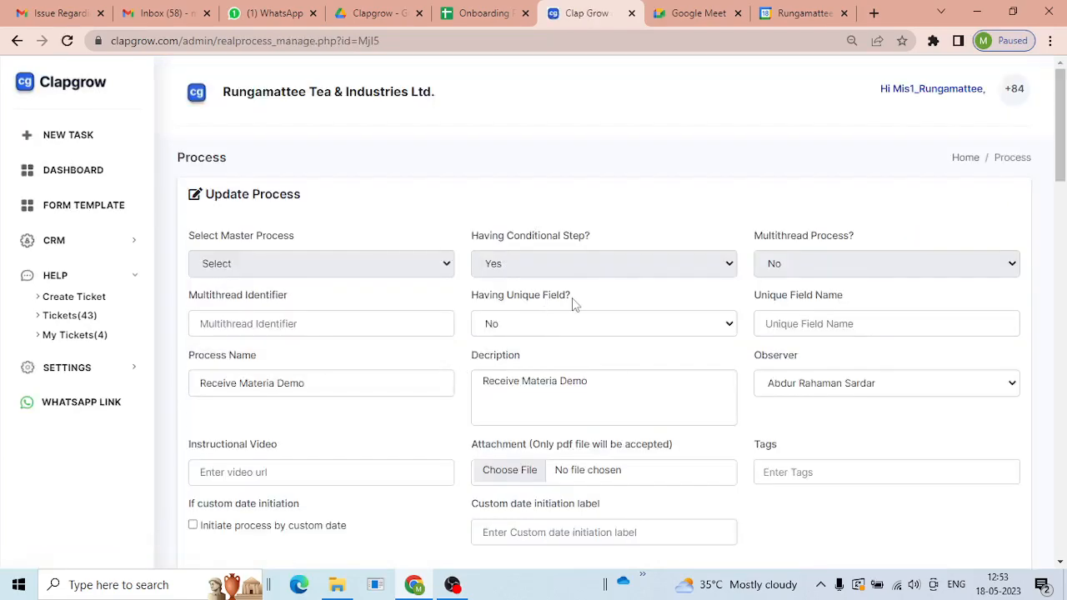
scroll(584, 304, down, 3)
scroll(602, 311, down, 8)
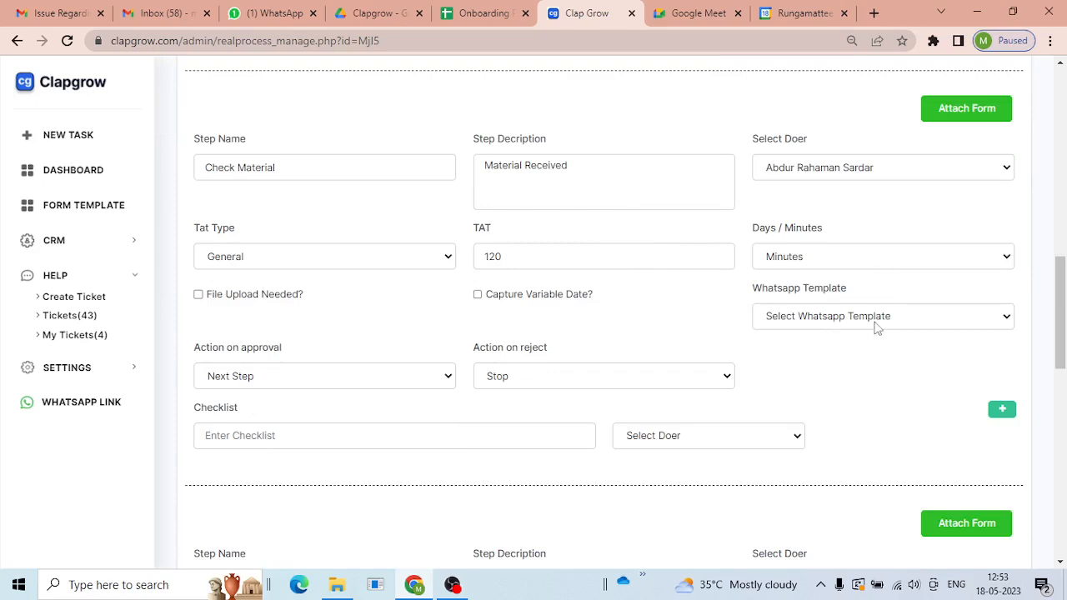
scroll(638, 330, down, 1)
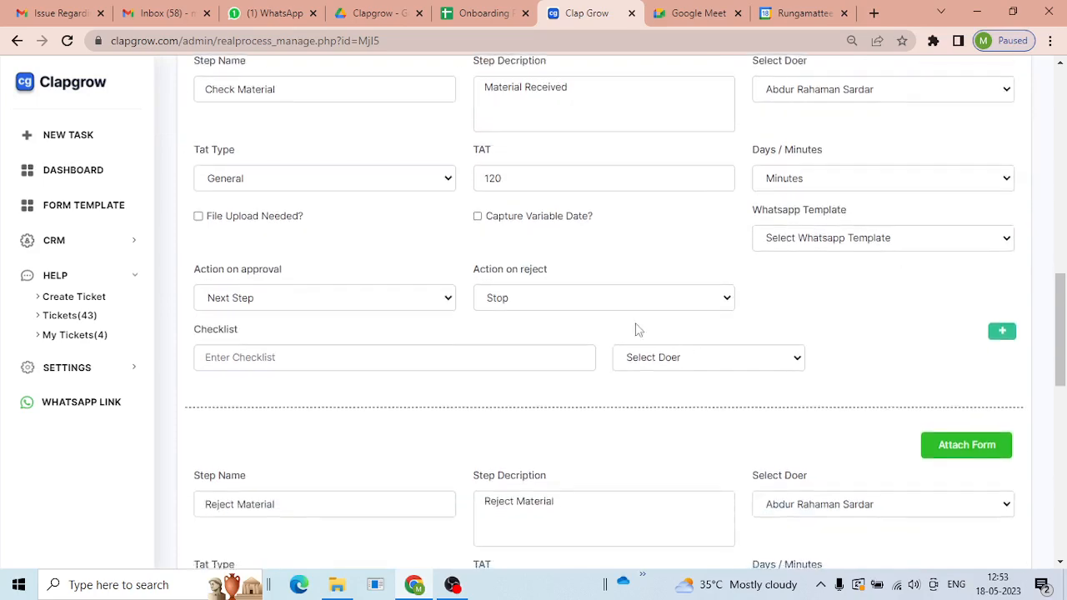
click(329, 303)
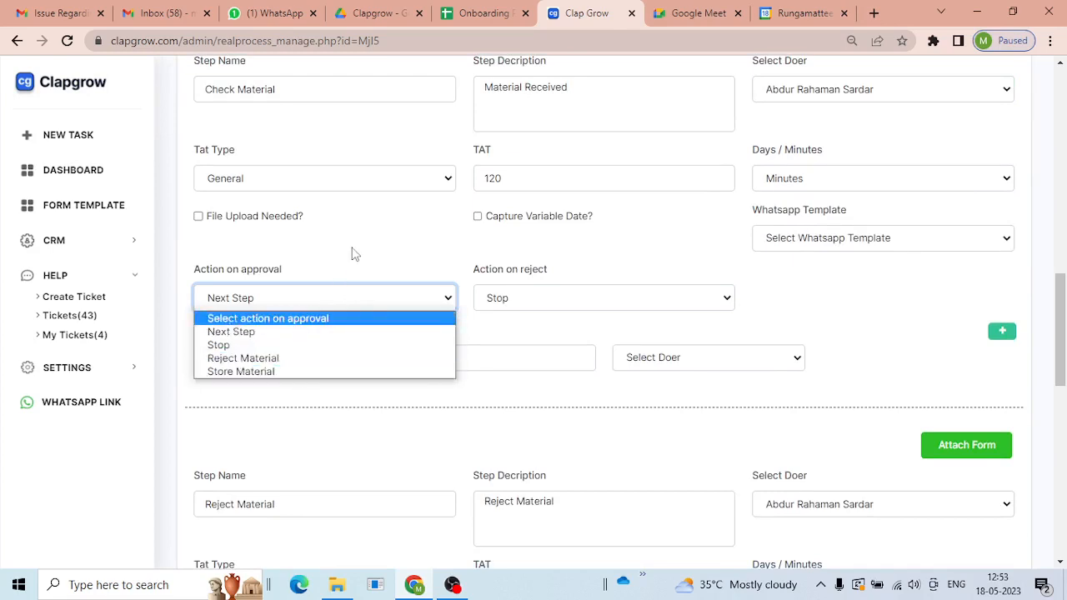
click(523, 293)
click(458, 268)
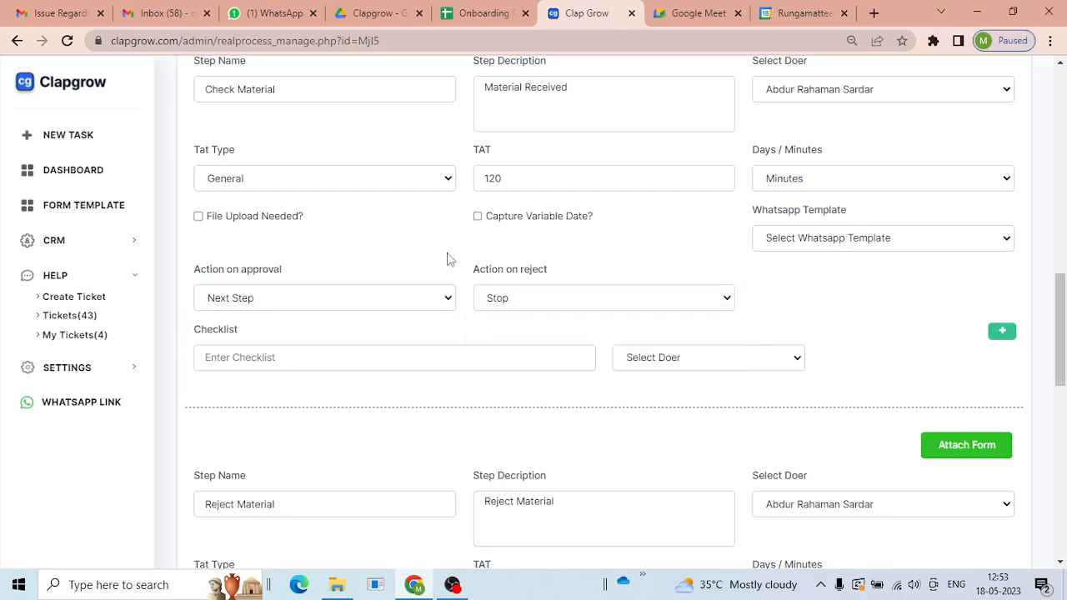
scroll(430, 283, up, 6)
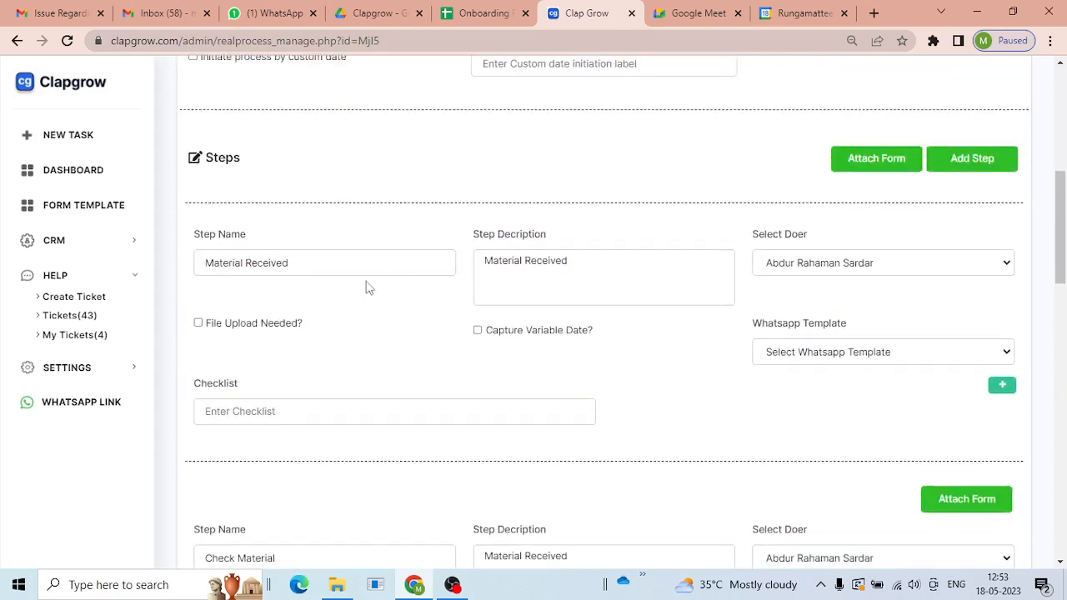
scroll(303, 333, down, 6)
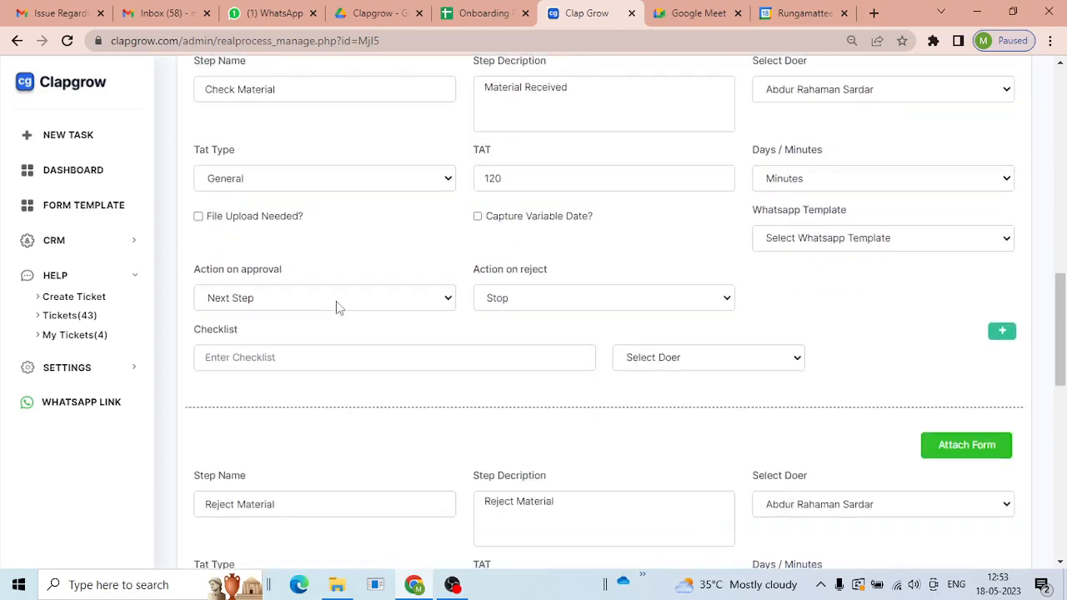
- Set Check Material's approval action to Store Material and its reject action to Reject Material
click(337, 309)
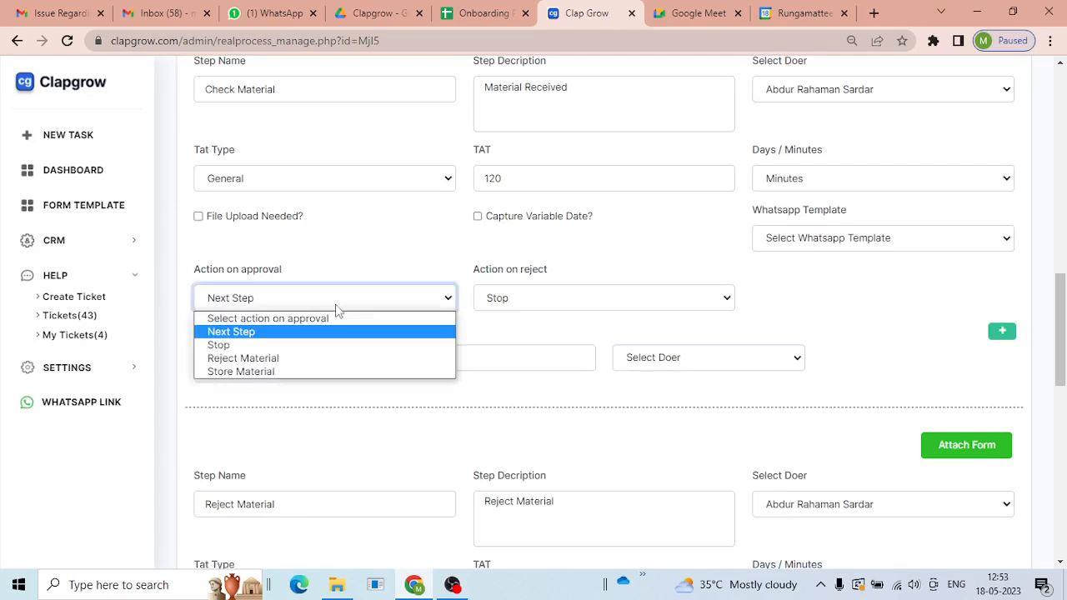
click(329, 372)
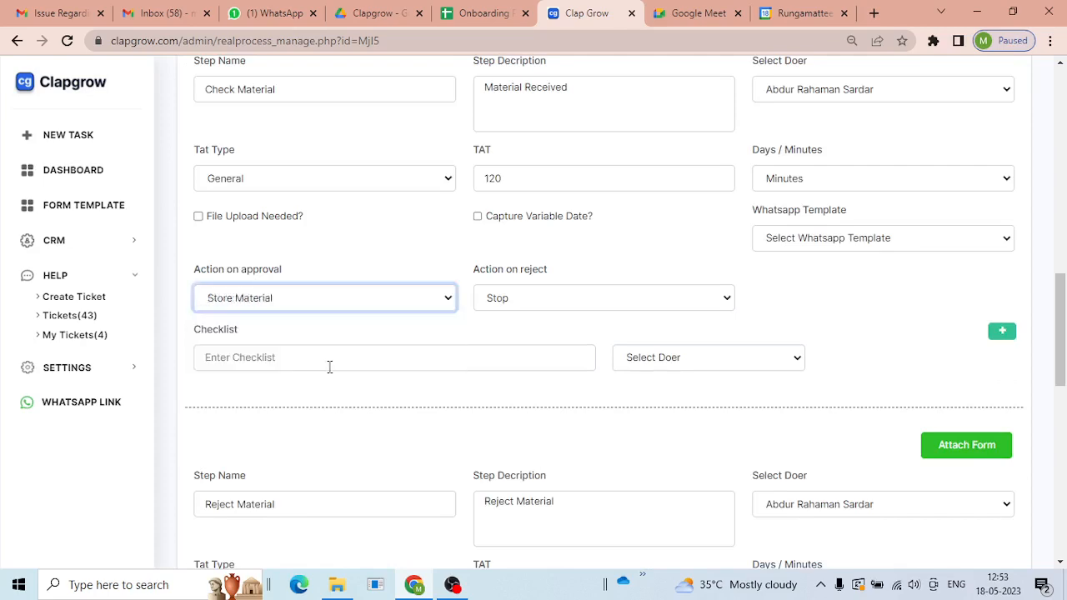
click(526, 310)
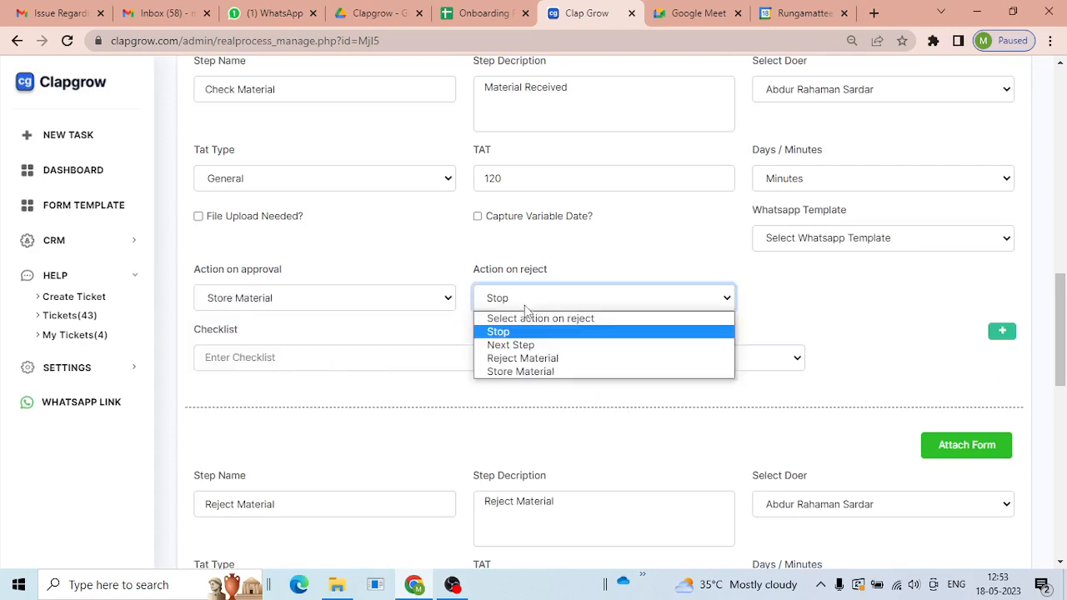
click(550, 359)
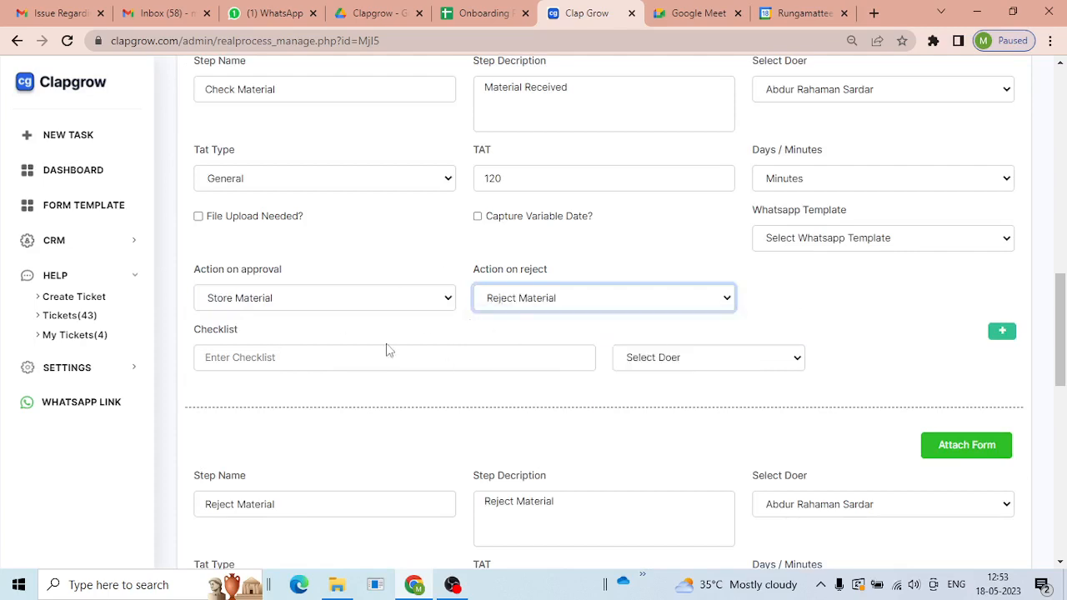
scroll(482, 247, down, 2)
scroll(456, 200, up, 3)
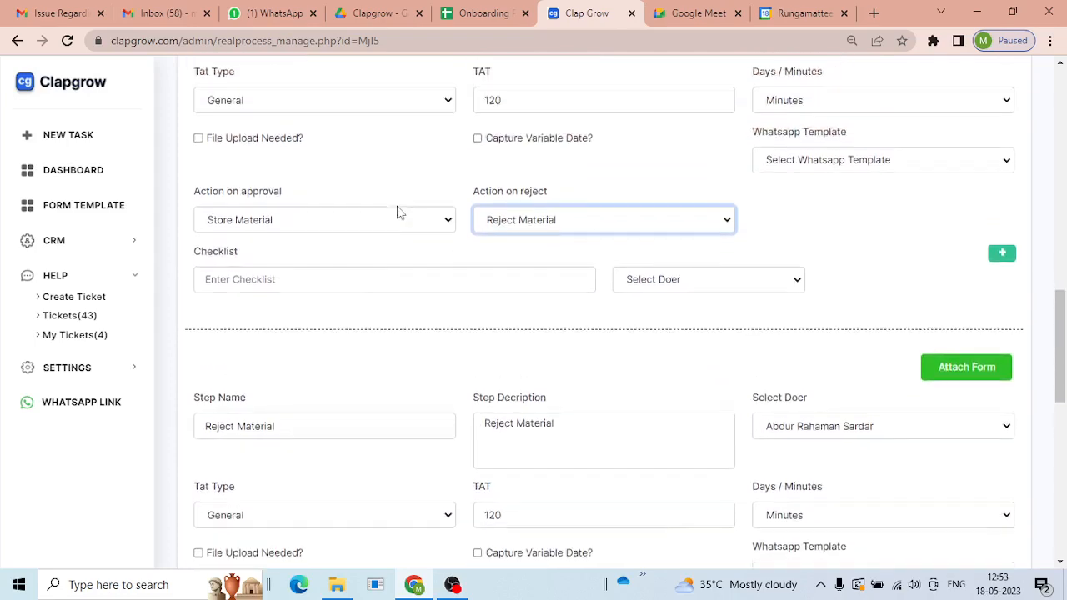
scroll(550, 202, down, 3)
scroll(566, 202, down, 3)
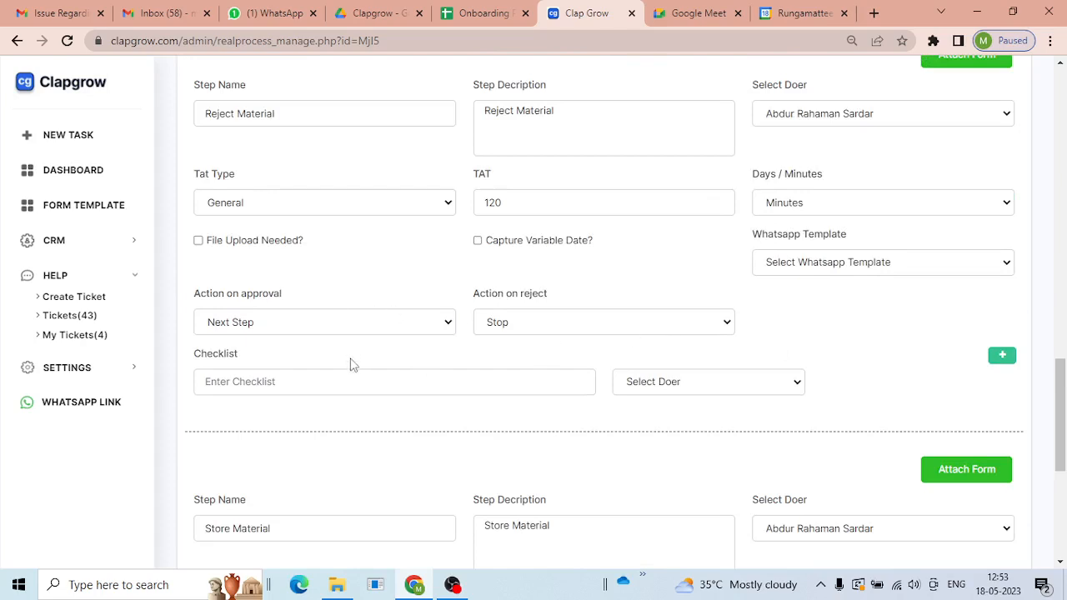
- Set both approval and reject actions of Reject Material to Stop
click(327, 329)
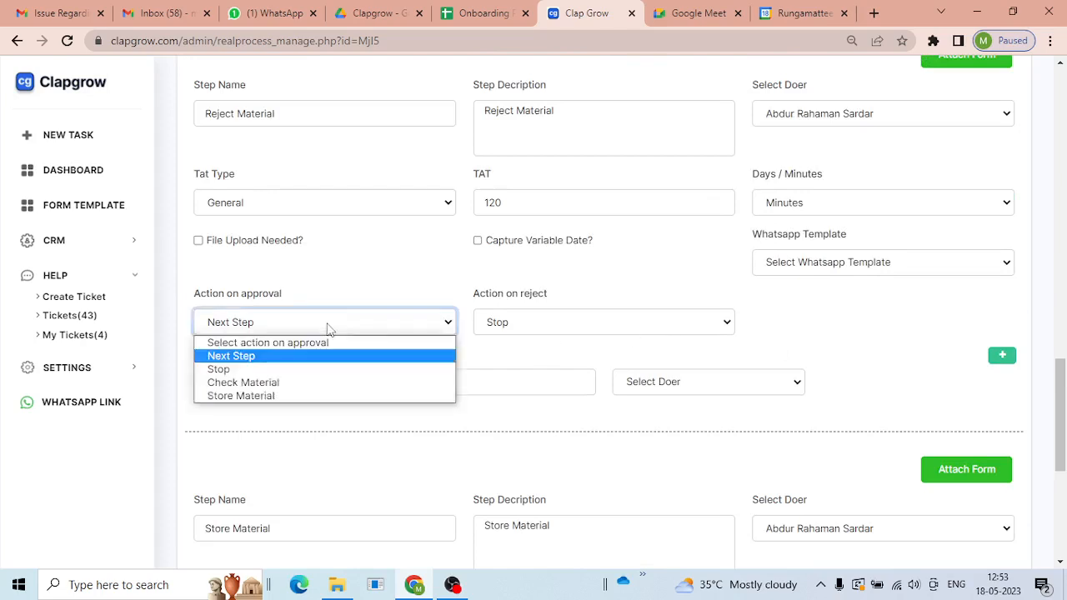
click(317, 369)
click(528, 331)
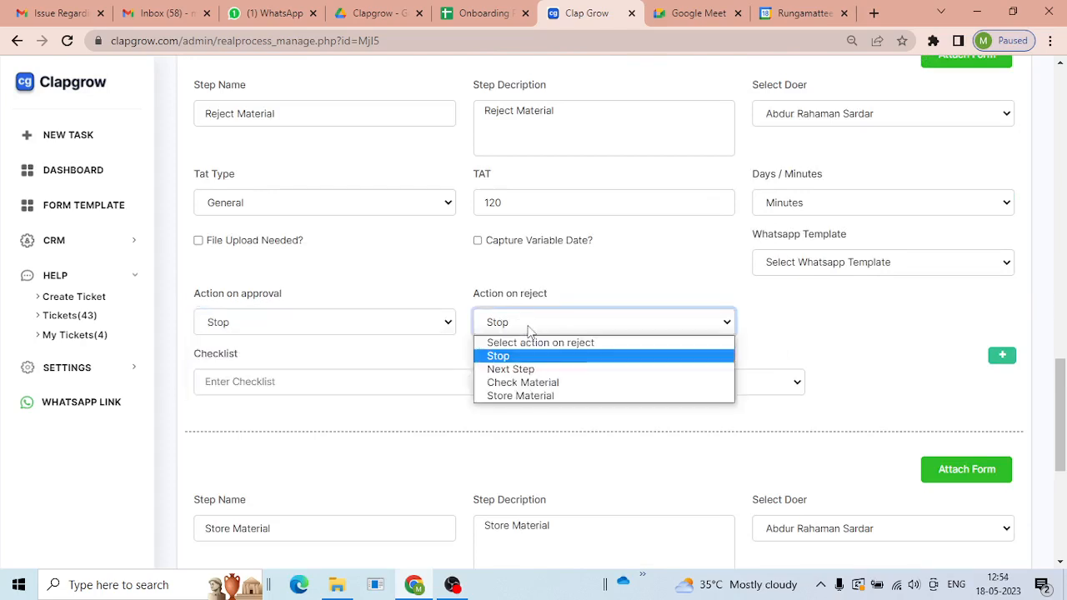
click(529, 330)
scroll(833, 325, up, 2)
scroll(222, 309, down, 4)
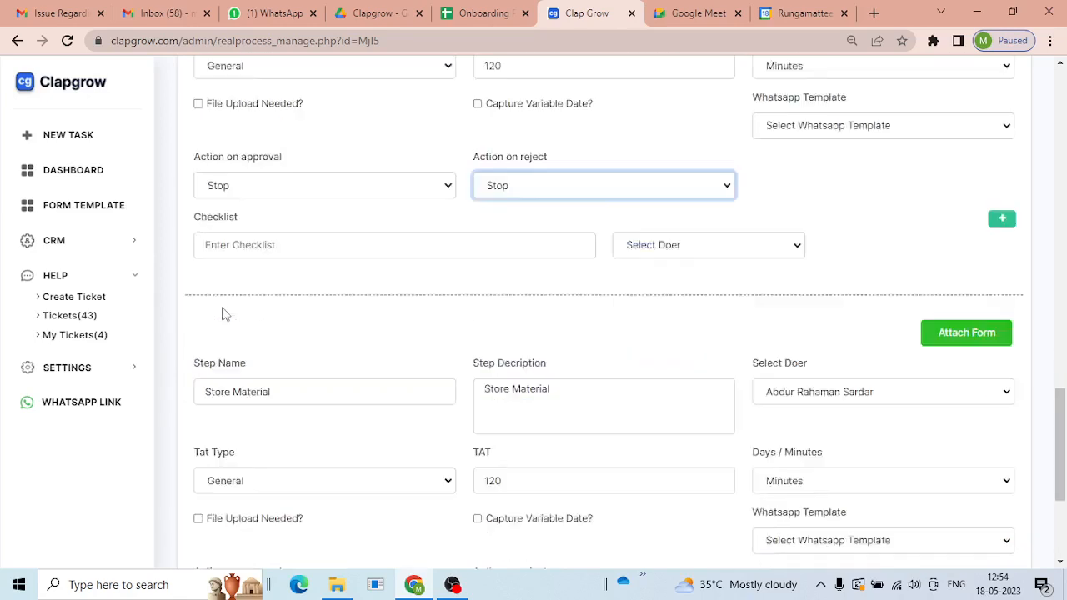
scroll(421, 310, down, 2)
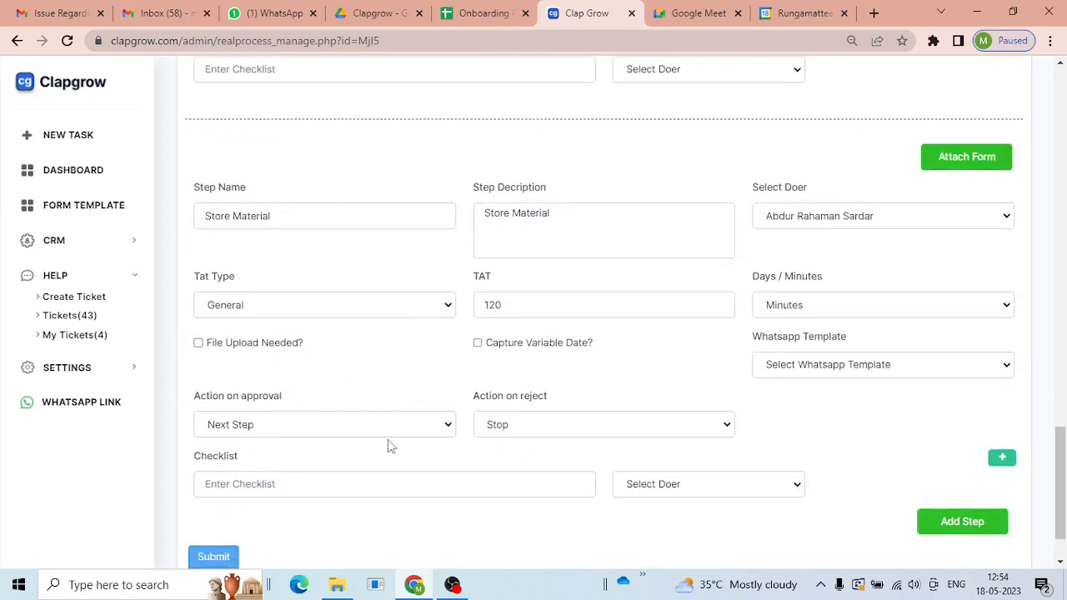
- Set Store Material's approval action to Stop and confirm it
click(359, 433)
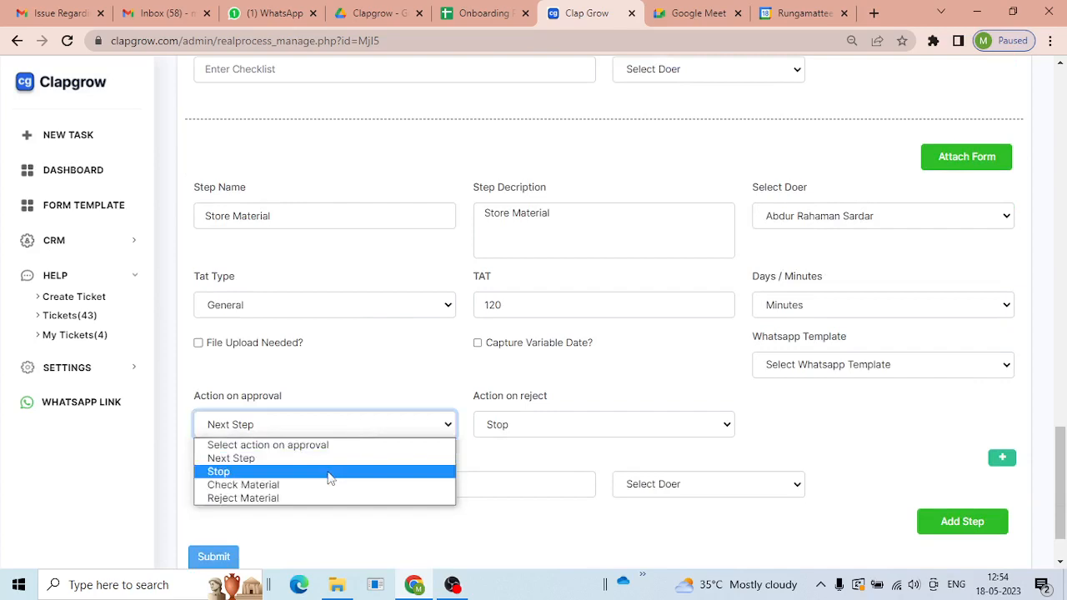
click(330, 471)
click(733, 390)
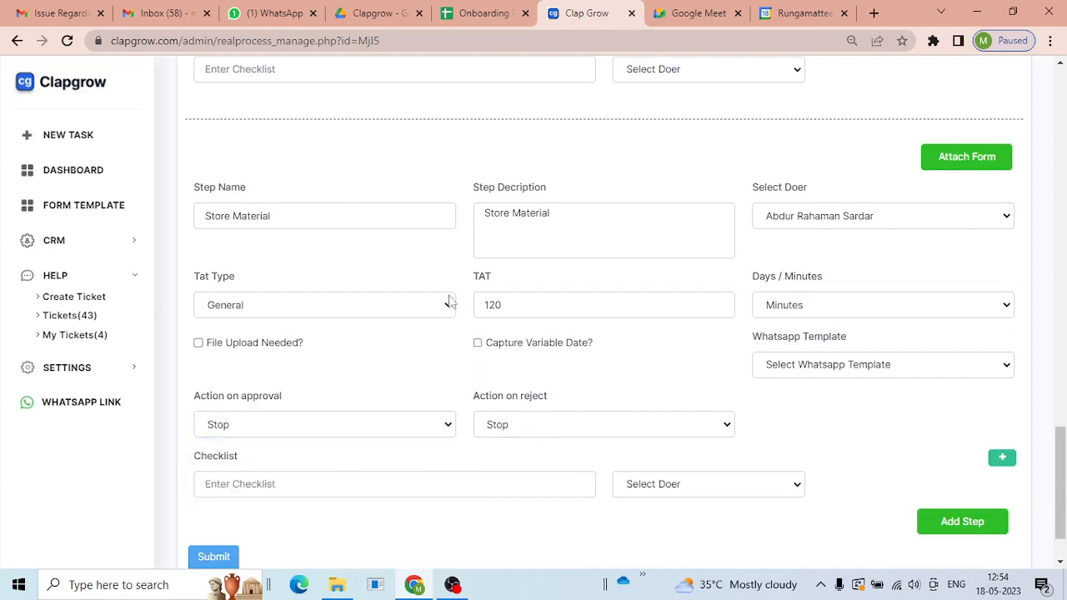
scroll(529, 304, down, 1)
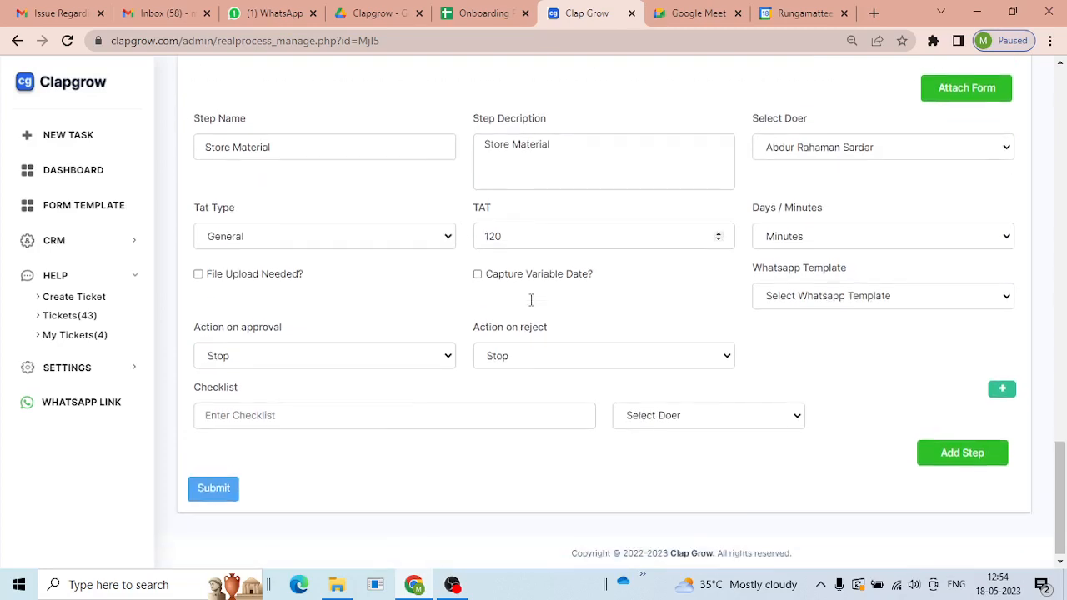
scroll(475, 349, up, 4)
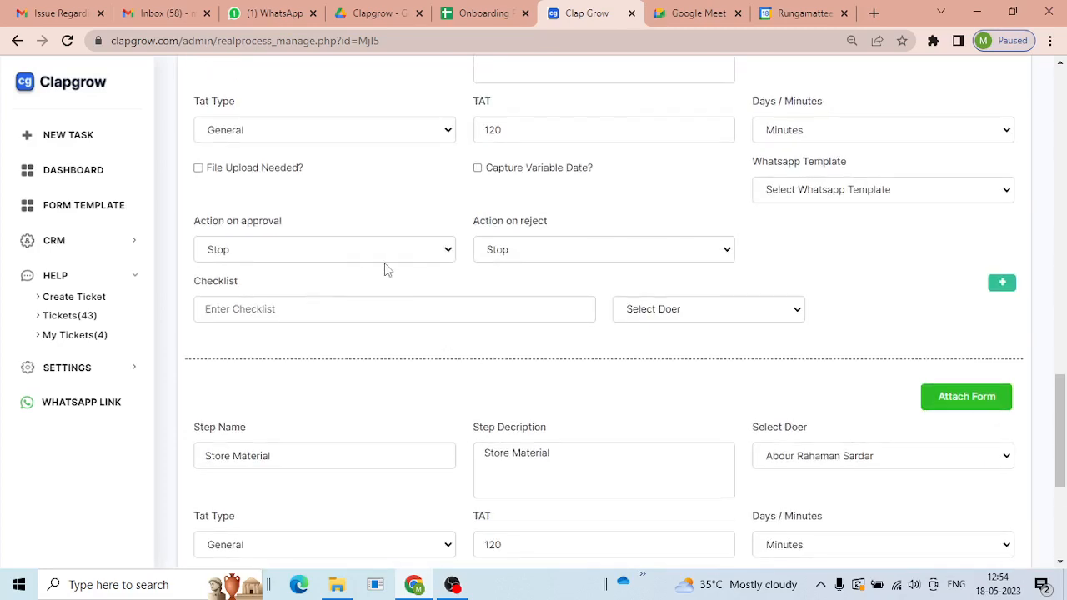
scroll(500, 298, down, 4)
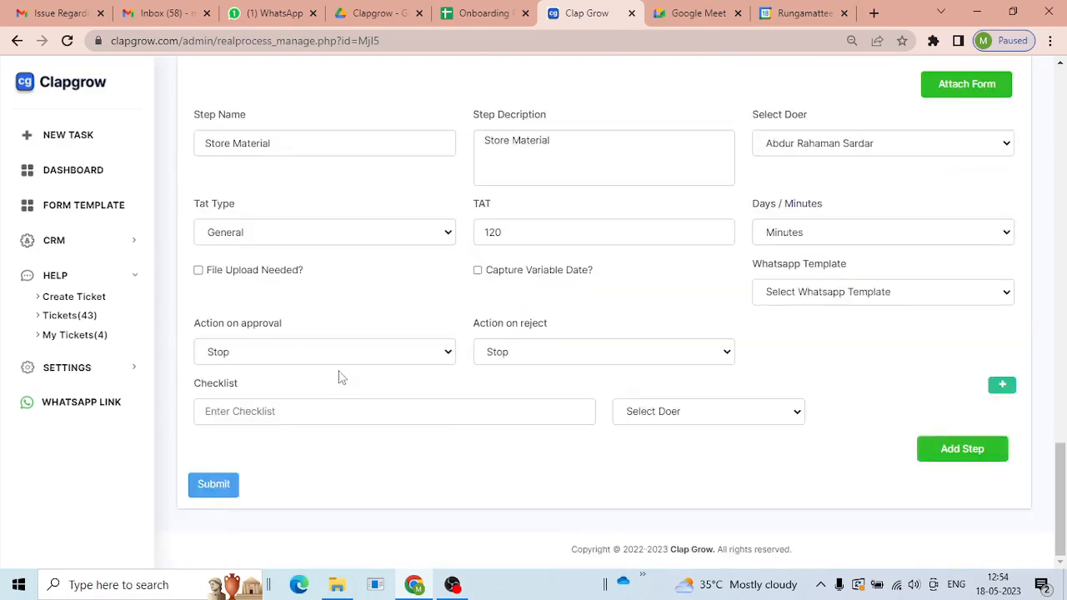
click(348, 359)
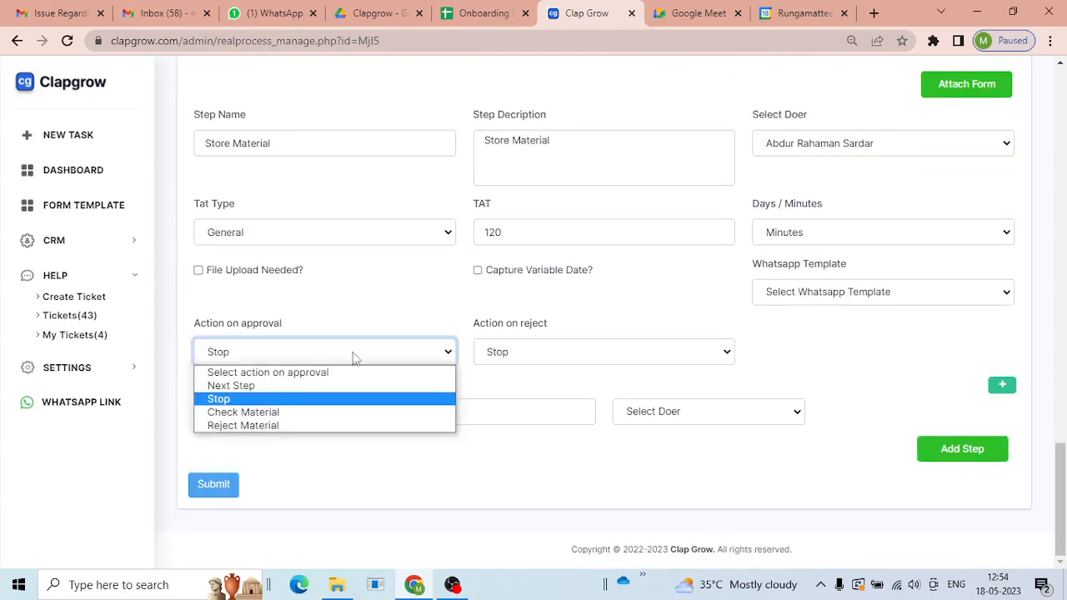
click(464, 317)
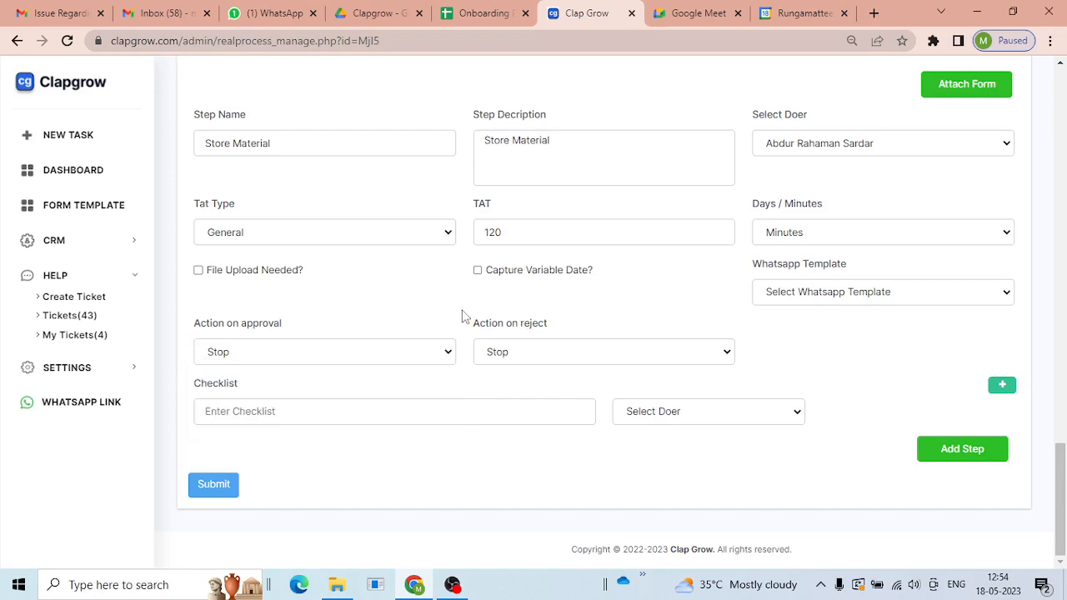
scroll(455, 324, up, 2)
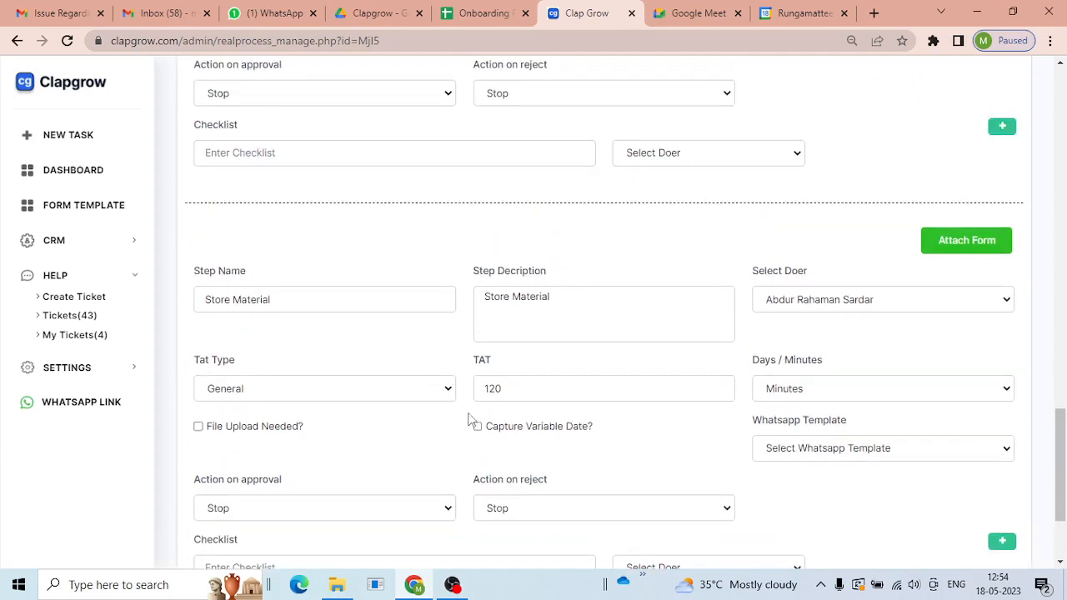
scroll(465, 410, down, 2)
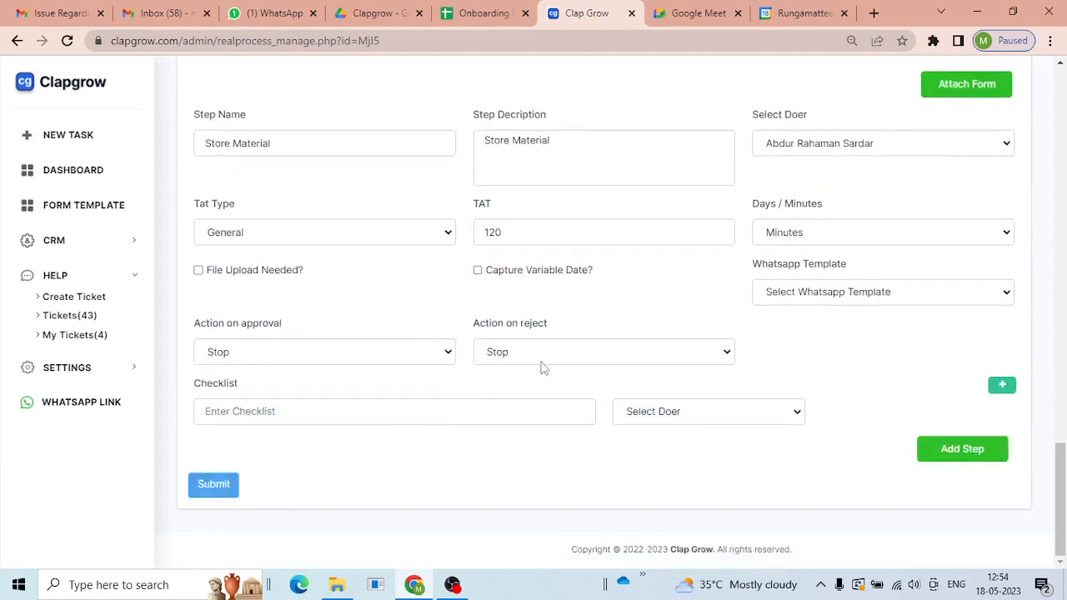
- Submit the updated process and reopen Receive Materia Demo for editing
click(211, 492)
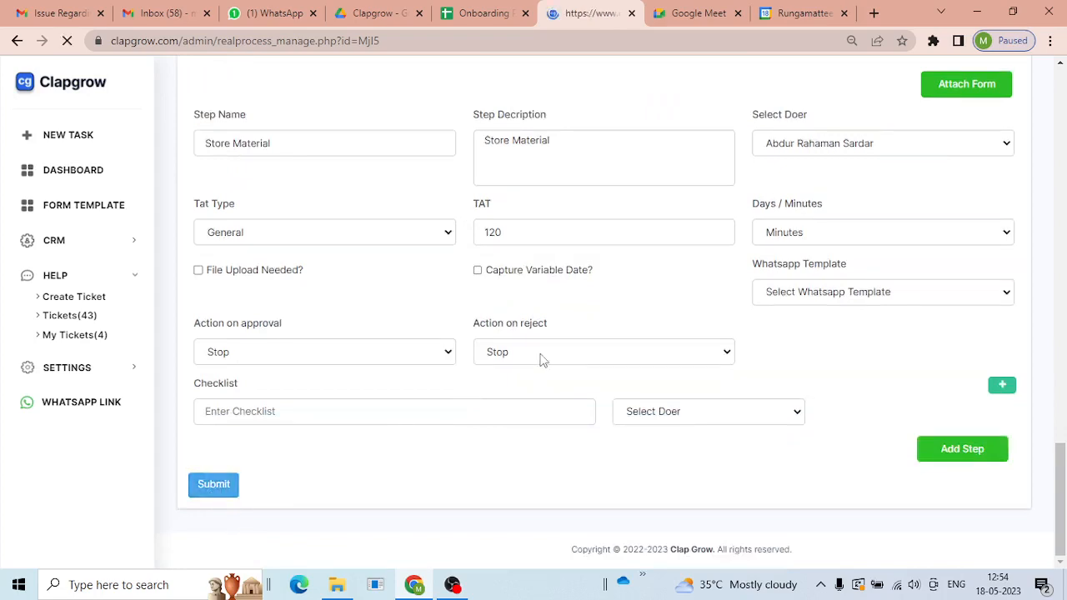
scroll(788, 348, down, 2)
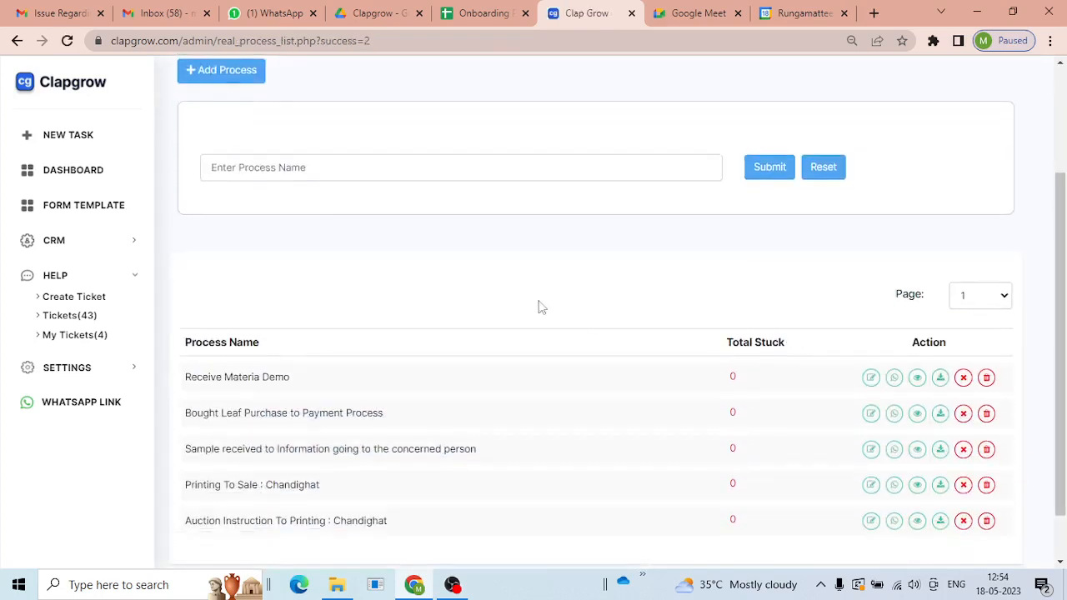
click(870, 379)
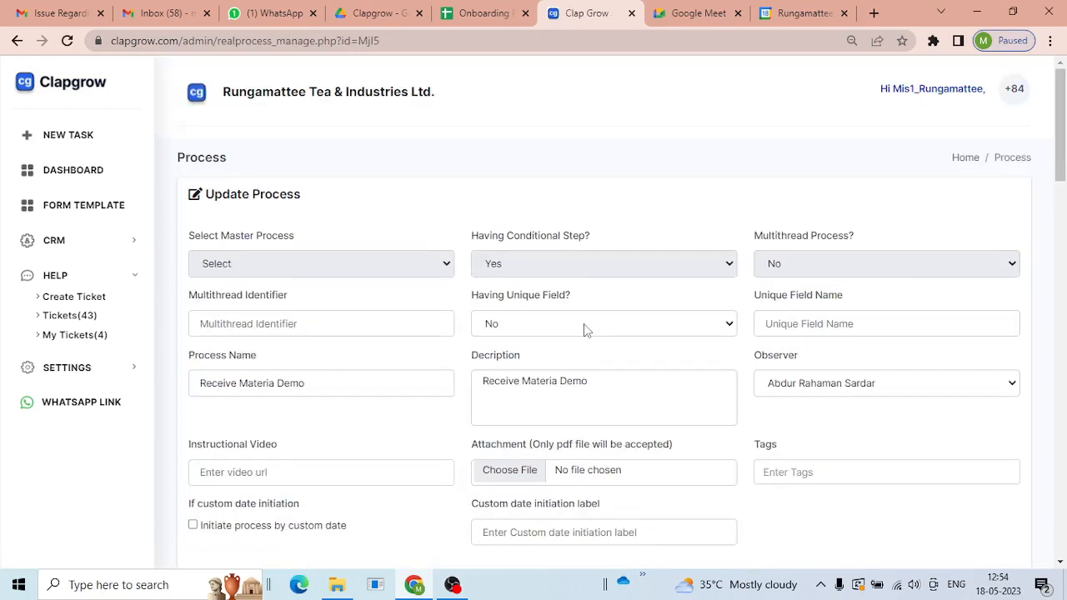
key(ctrl+shift+n)
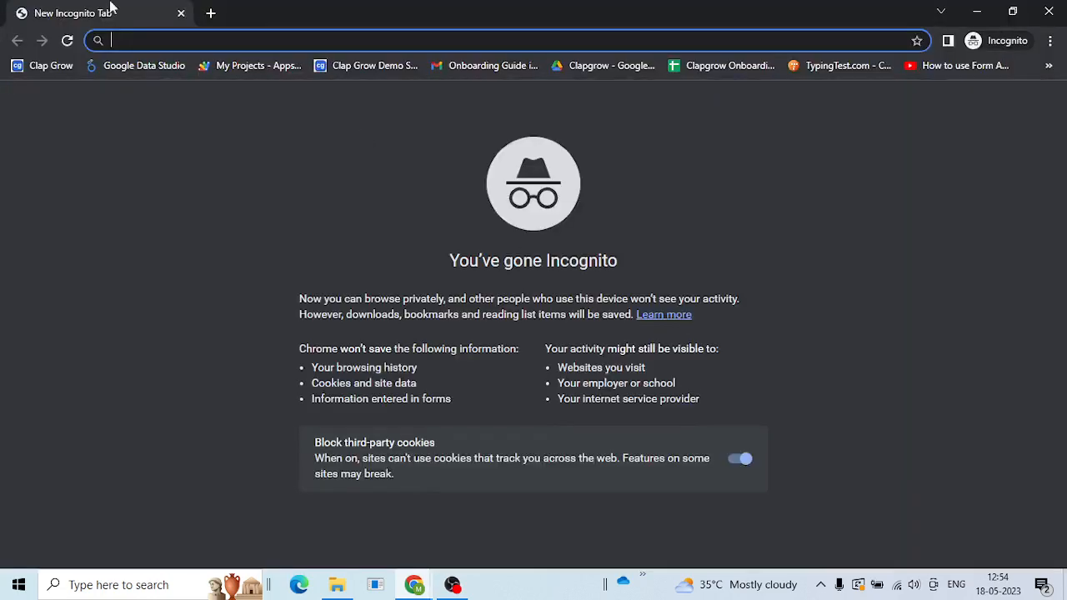
click(21, 70)
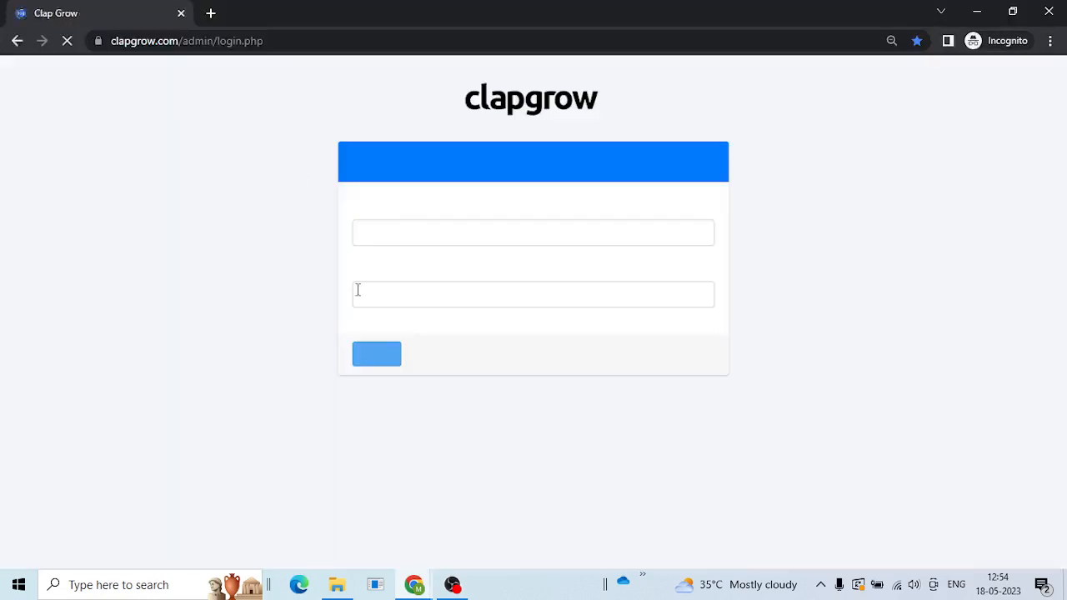
click(432, 230)
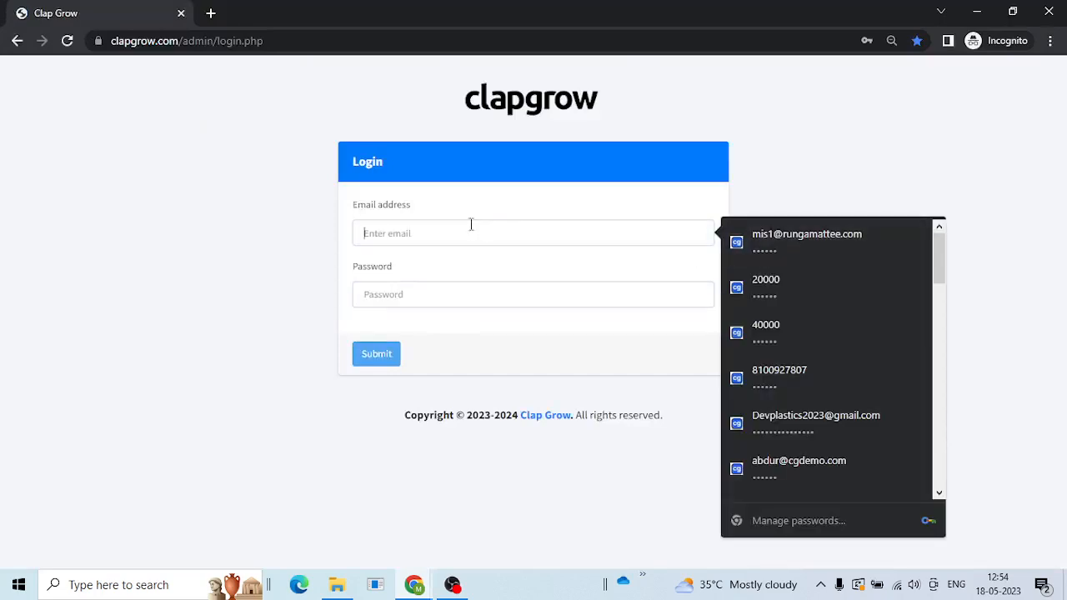
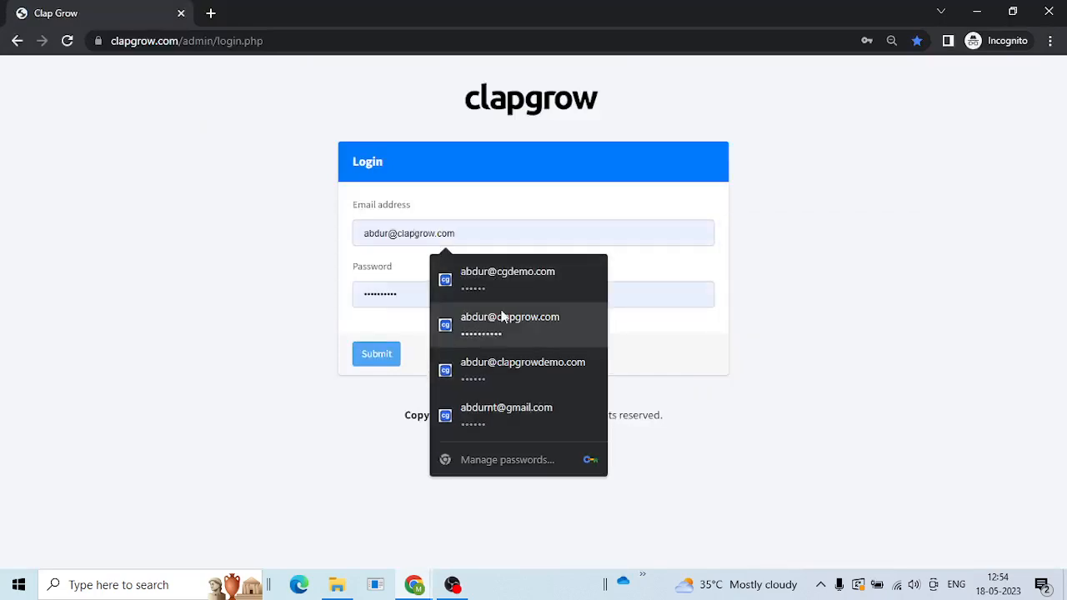
click(476, 321)
click(366, 356)
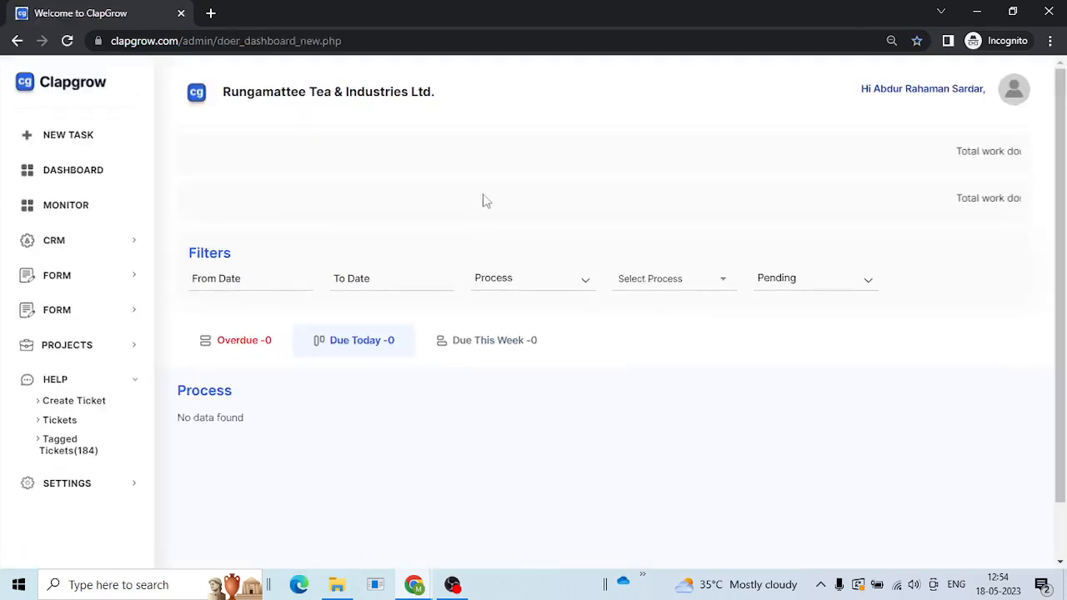
scroll(481, 199, down, 1)
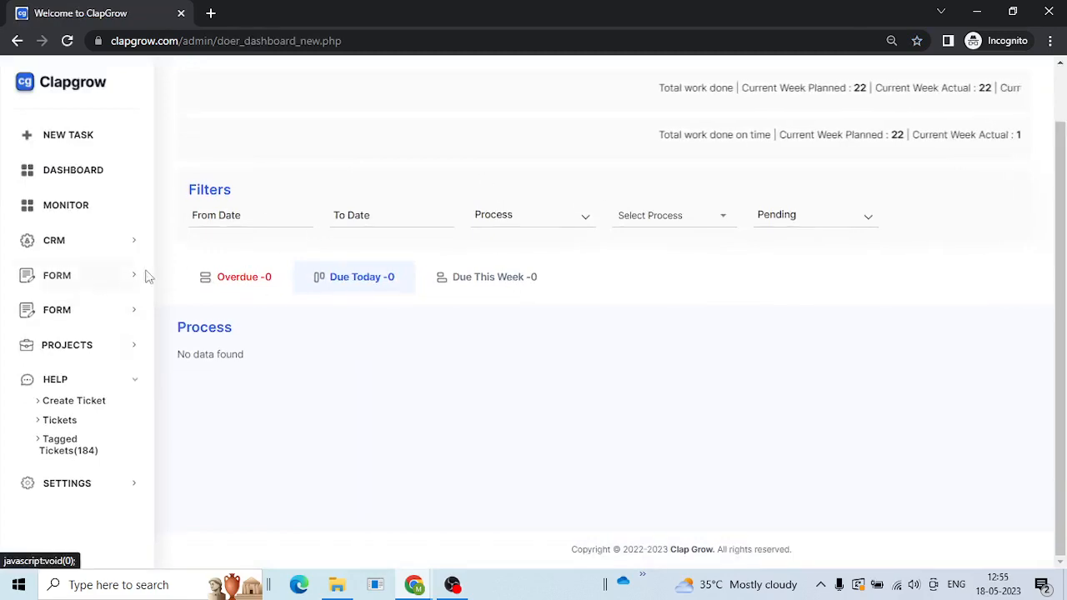
- Submit the Receive Materia Demo form with Material Name Shirts and Amount 100, then view the dashboard
click(79, 276)
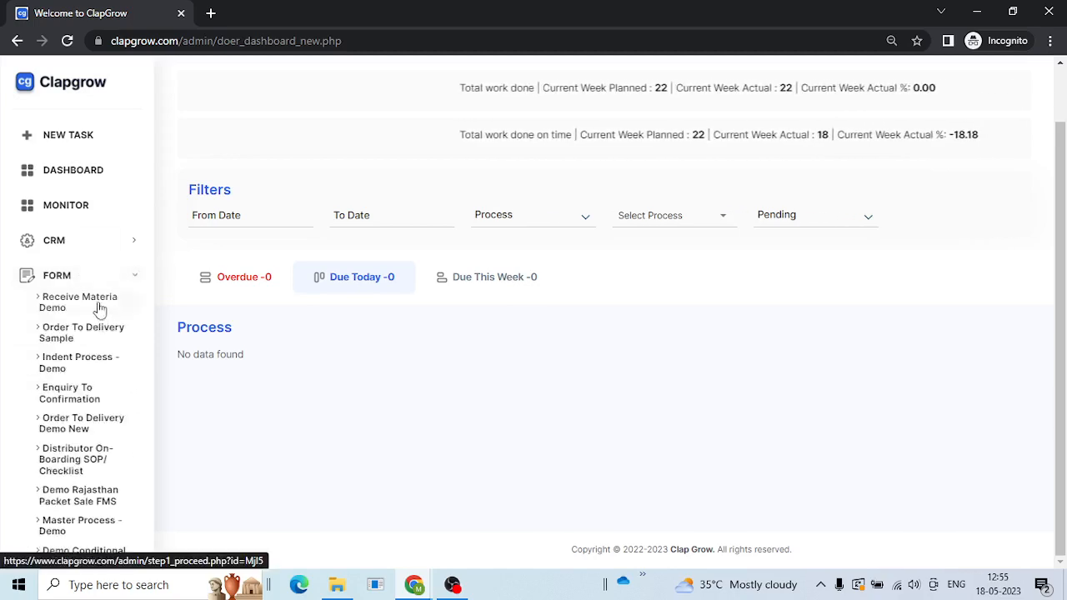
click(97, 308)
scroll(824, 281, down, 3)
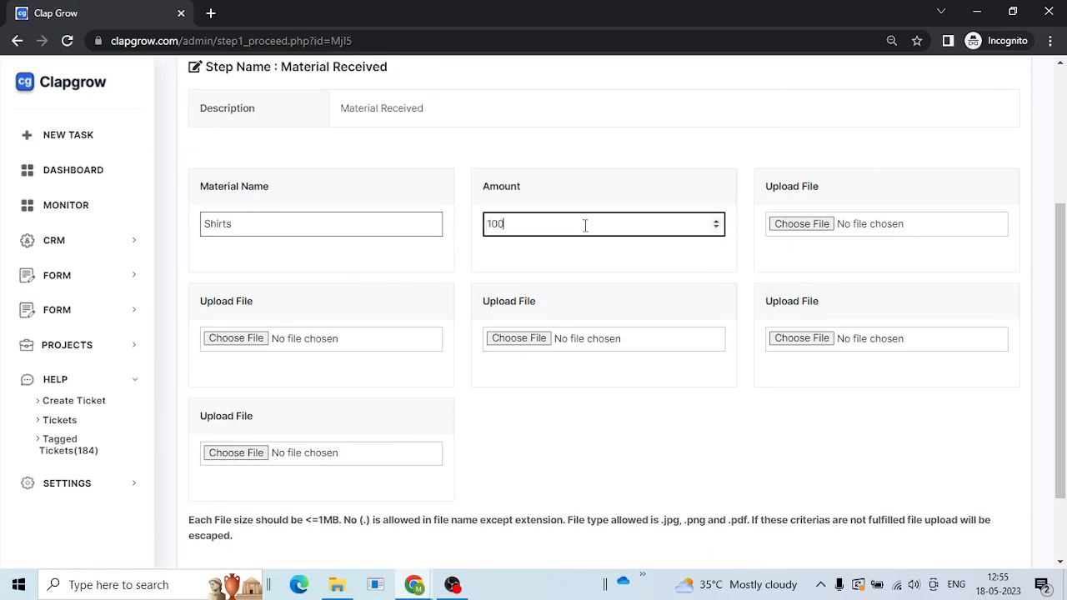
scroll(408, 350, down, 2)
click(216, 481)
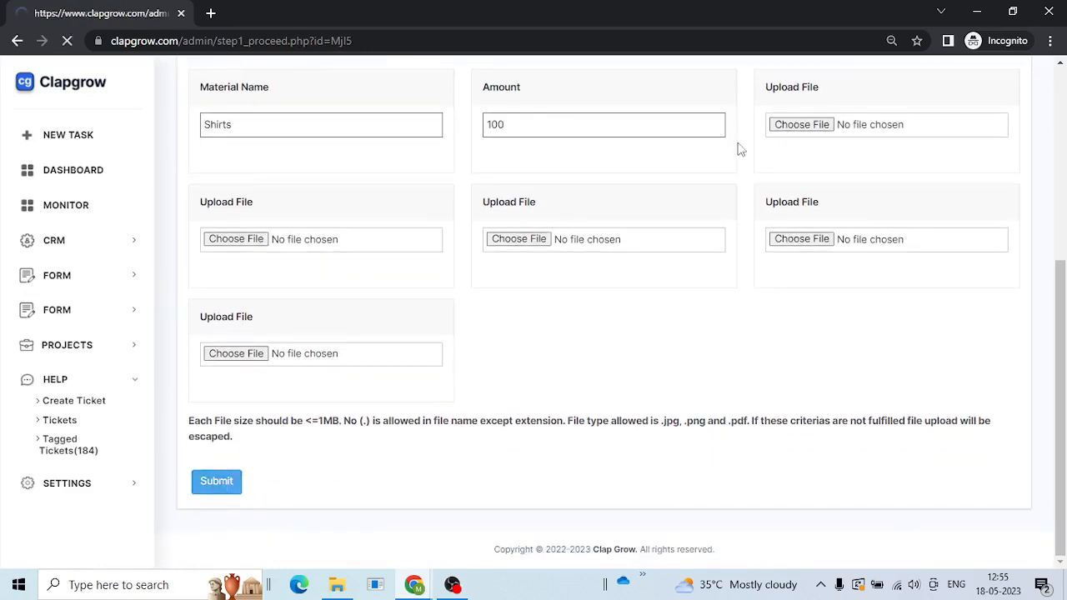
click(63, 187)
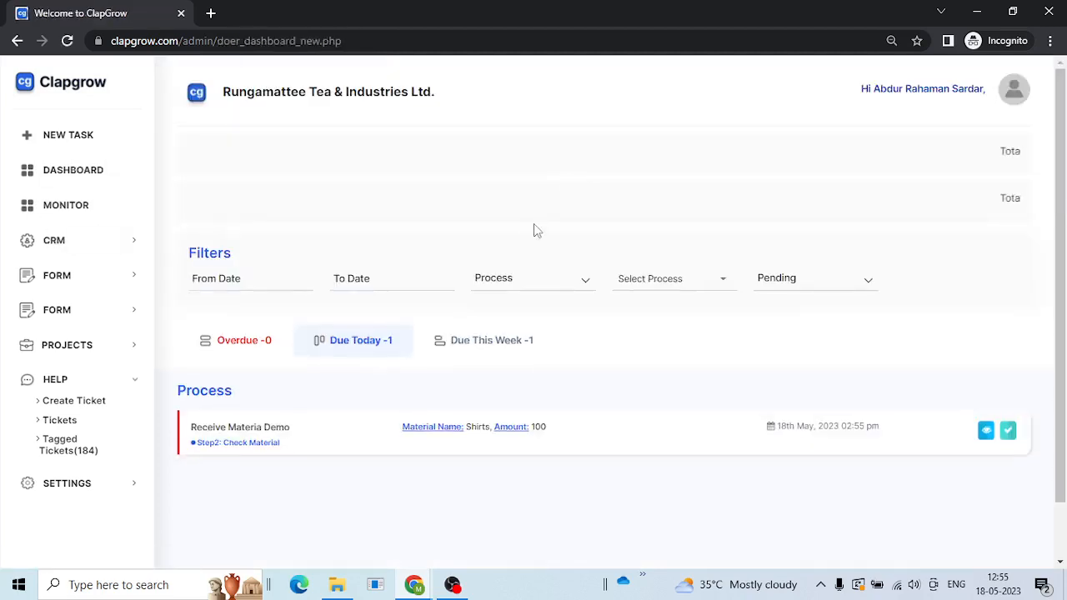
scroll(533, 223, down, 2)
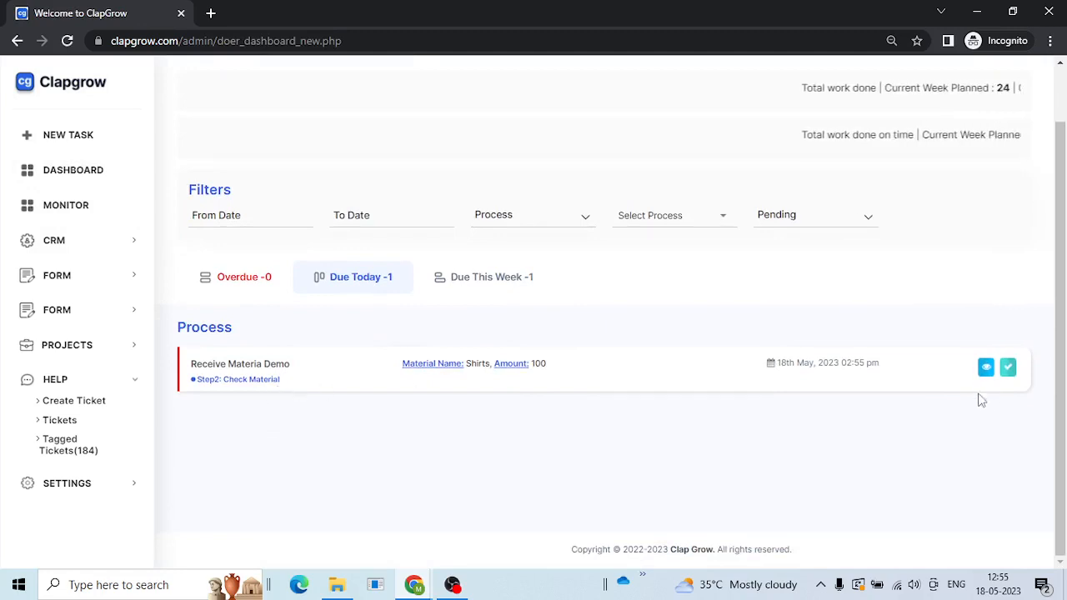
- Submit the Shirts Check Material task with Proceed to Next Step set to Rejected, then refresh Due Today
click(1009, 371)
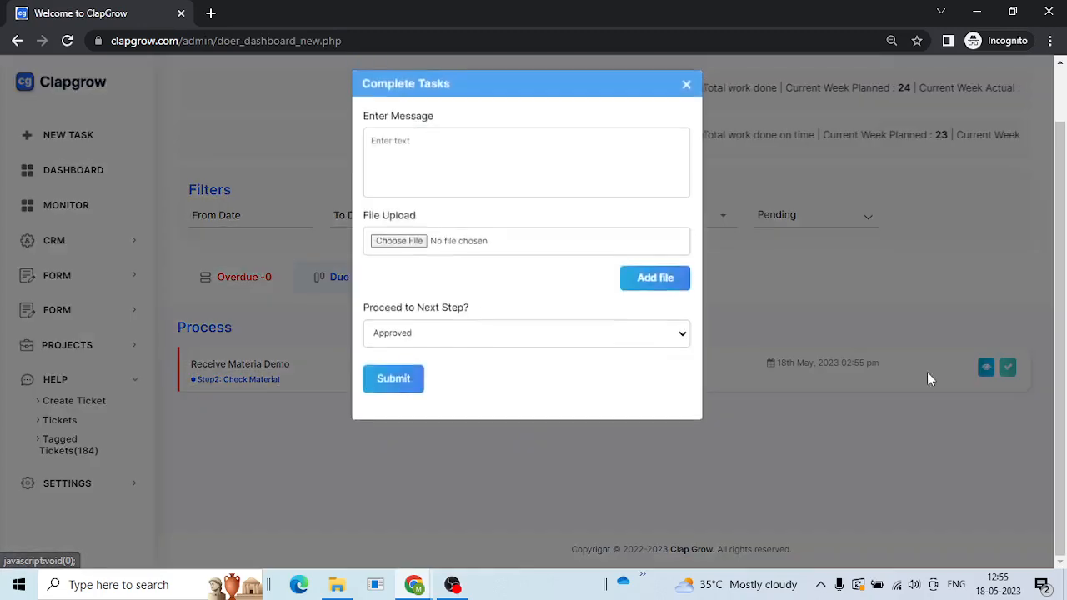
click(491, 342)
click(510, 312)
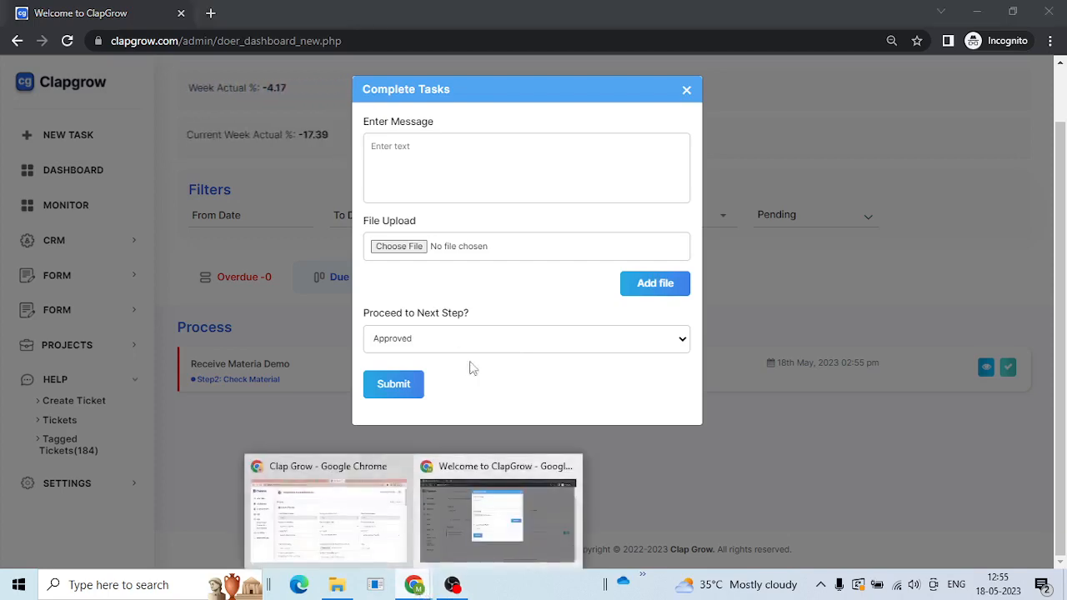
click(563, 336)
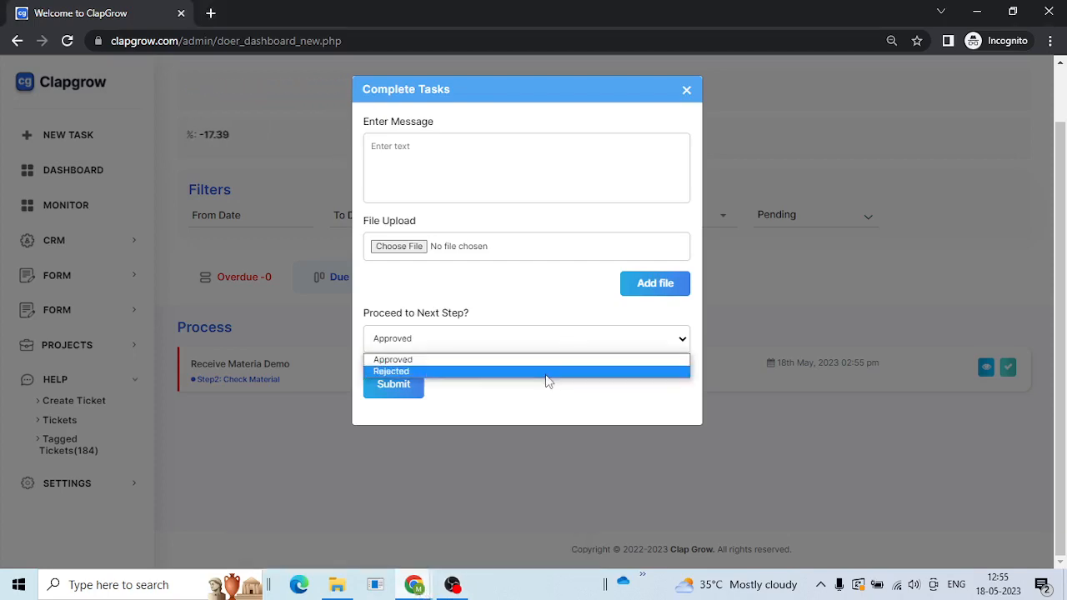
click(548, 372)
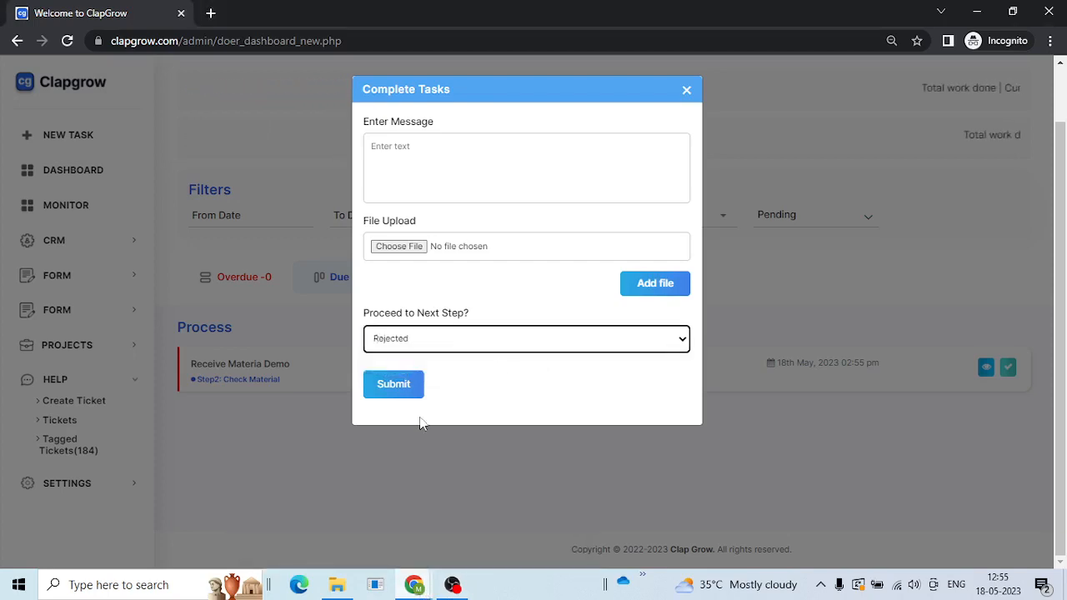
click(393, 384)
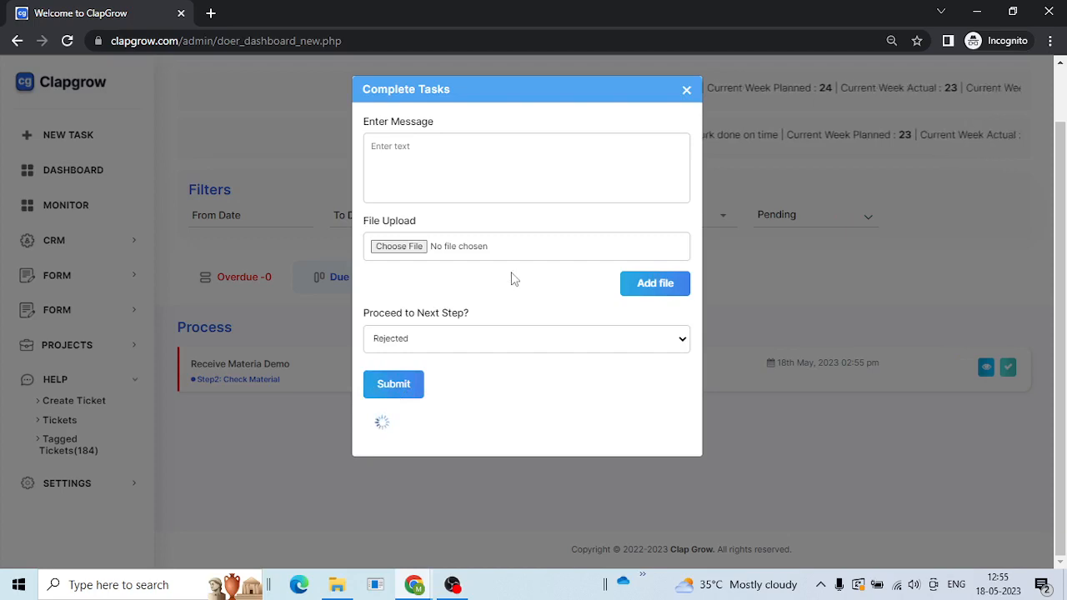
click(669, 129)
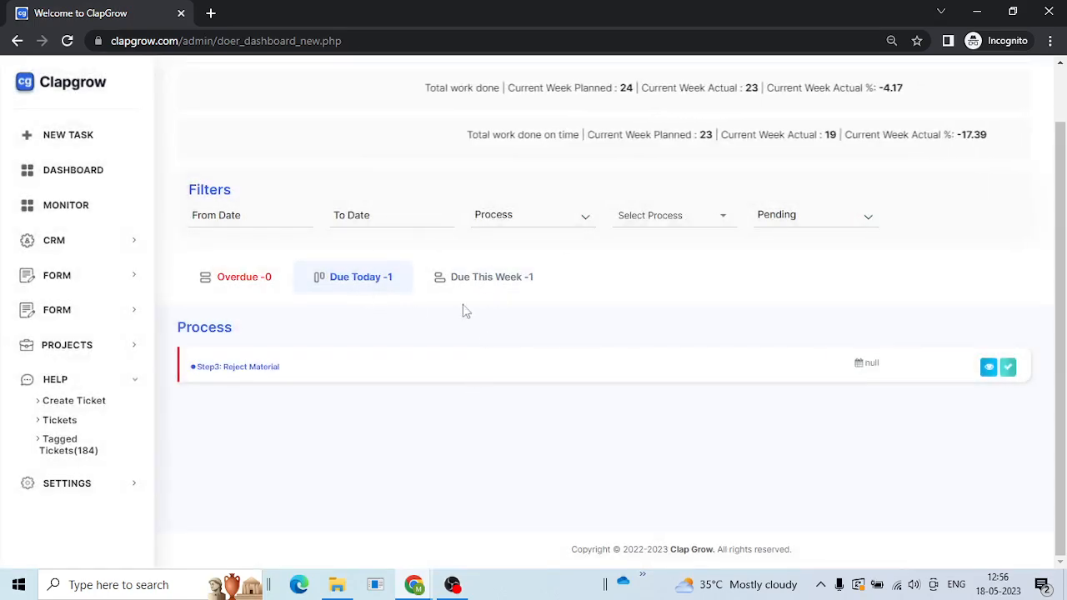
click(430, 290)
click(381, 284)
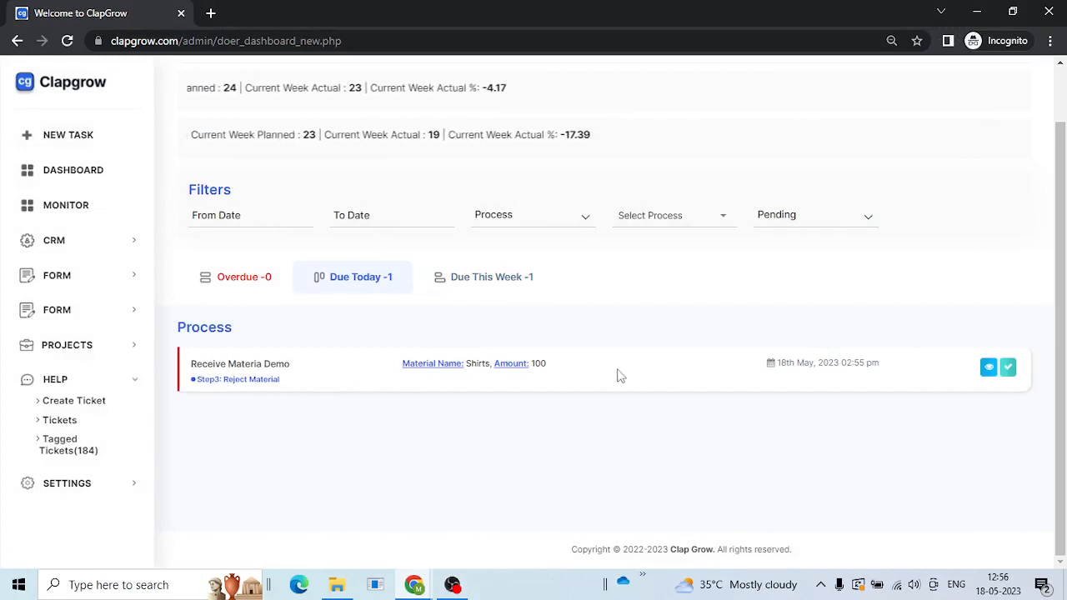
- Submit the Shirts Reject Material task as done and dismiss the success alert
click(1007, 368)
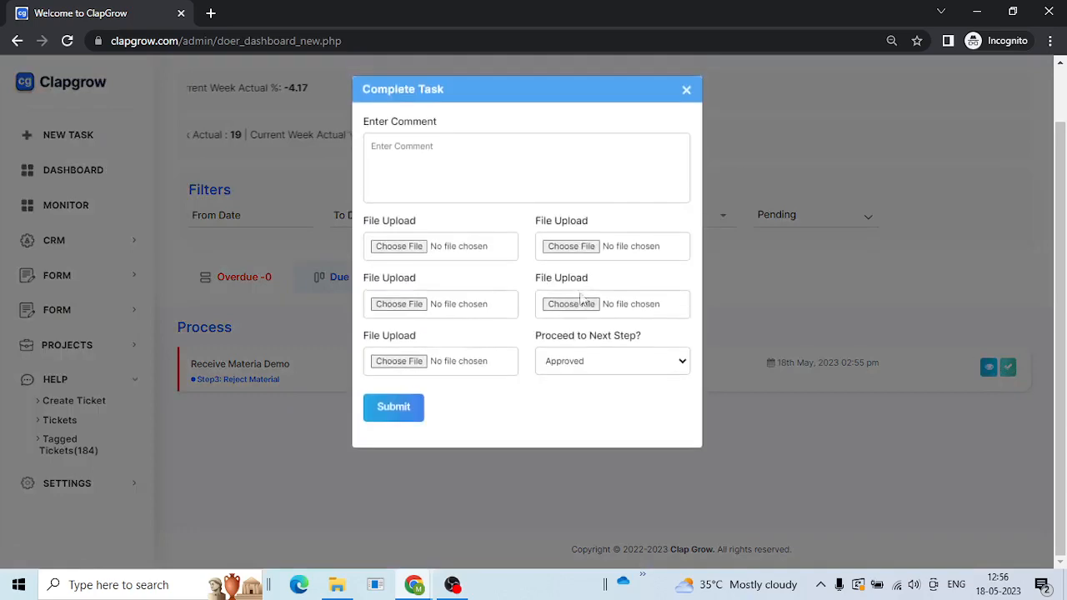
click(406, 411)
click(669, 130)
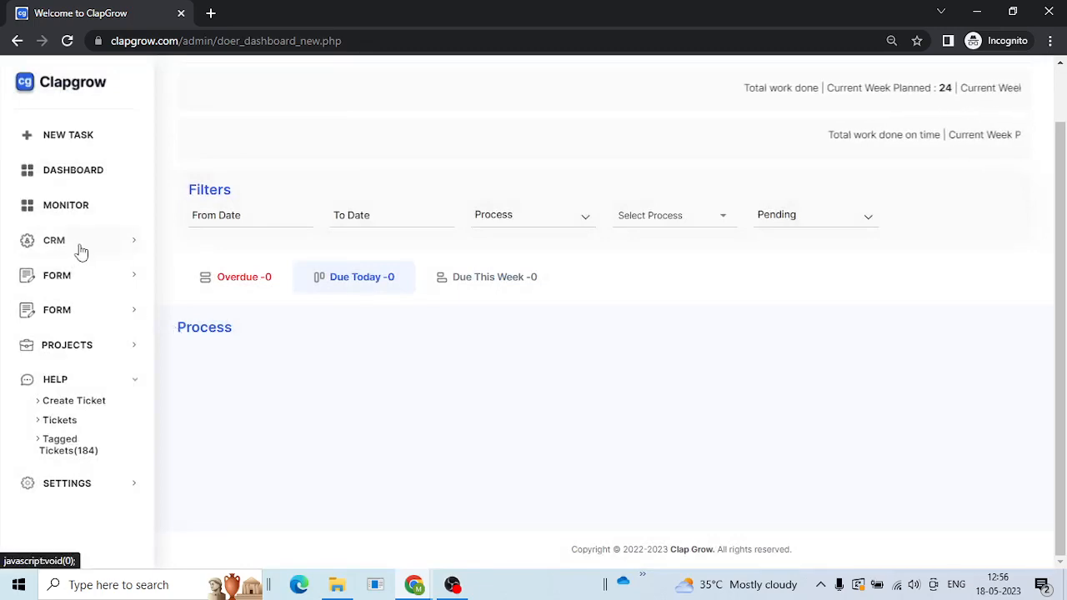
click(73, 278)
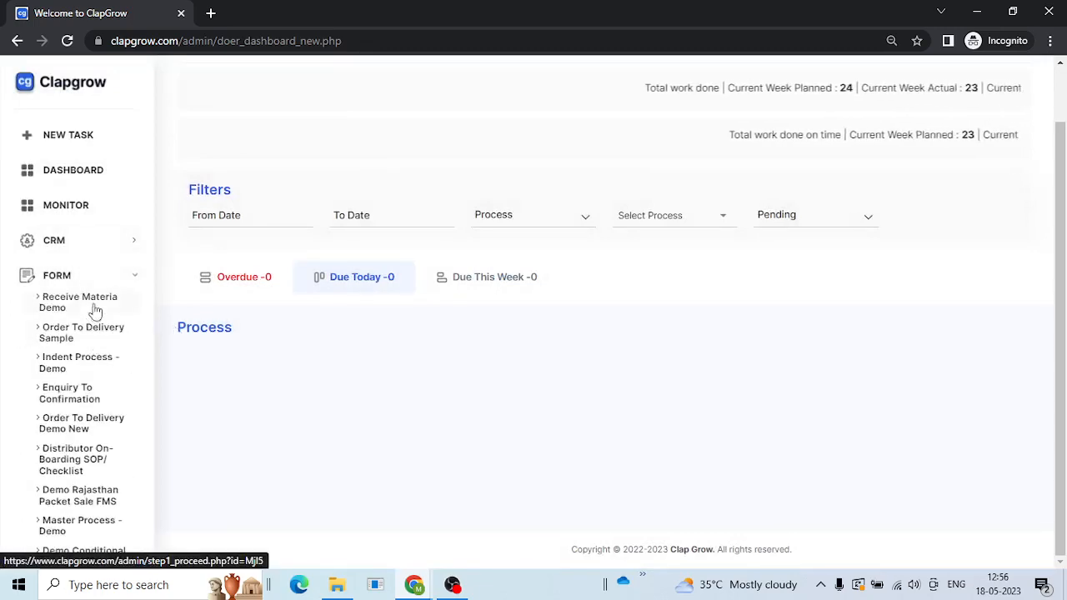
- Start a Receive Materia Demo run for Jeans with Amount 100 and open its Check Material task
click(91, 306)
scroll(557, 275, down, 2)
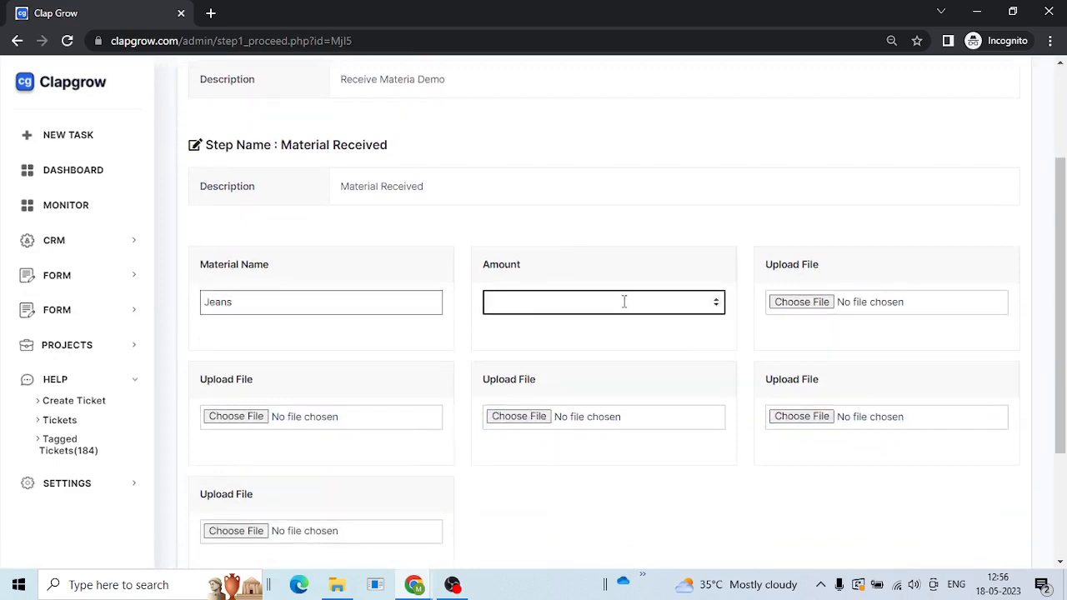
scroll(346, 402, down, 2)
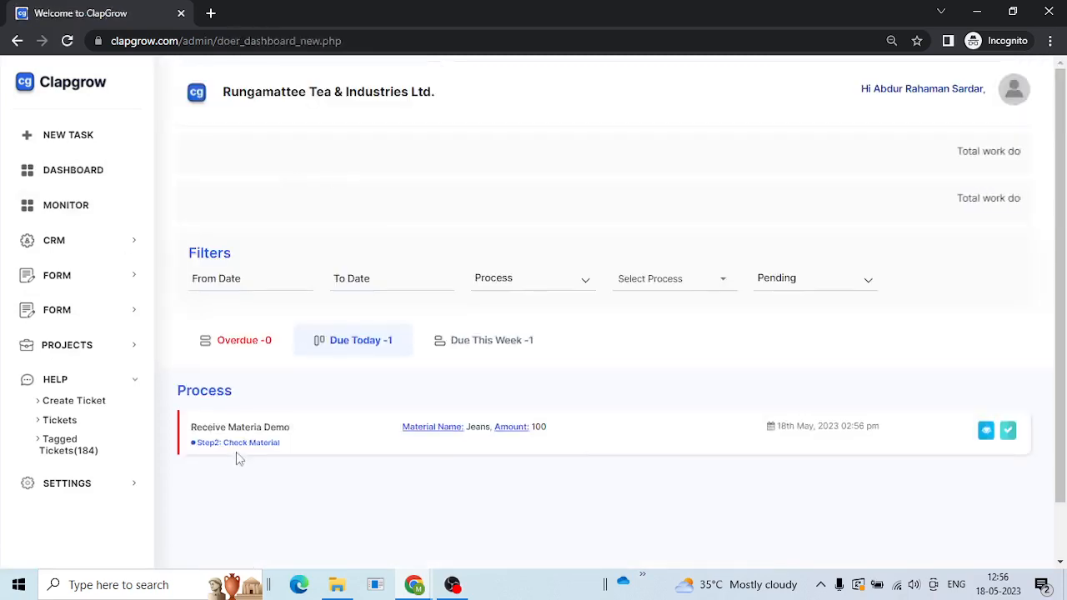
click(1007, 430)
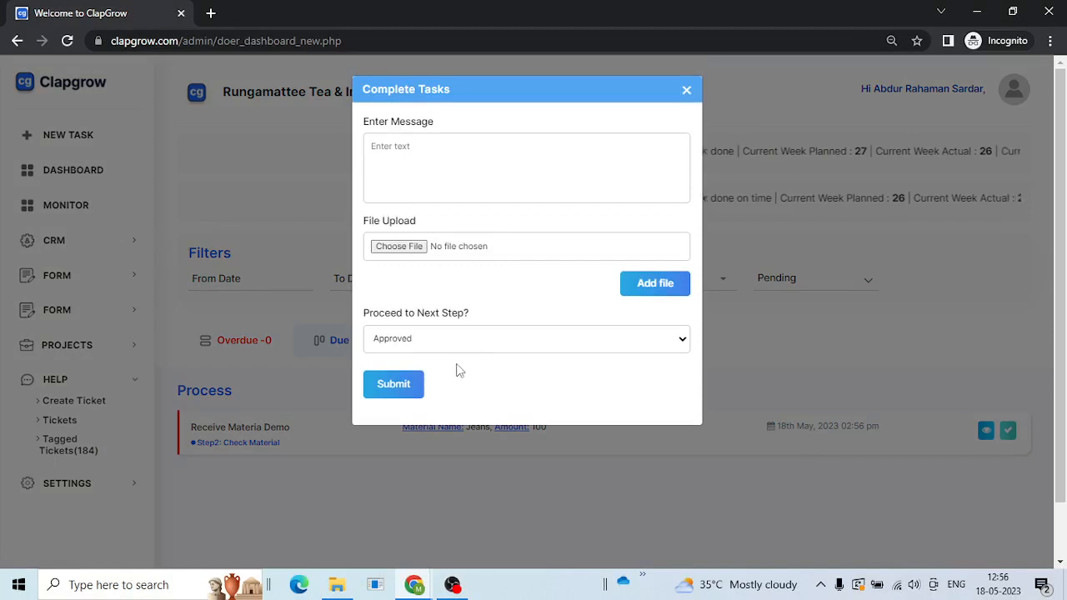
- Submit the Jeans Check Material task with the Approved outcome and dismiss the alert
click(397, 389)
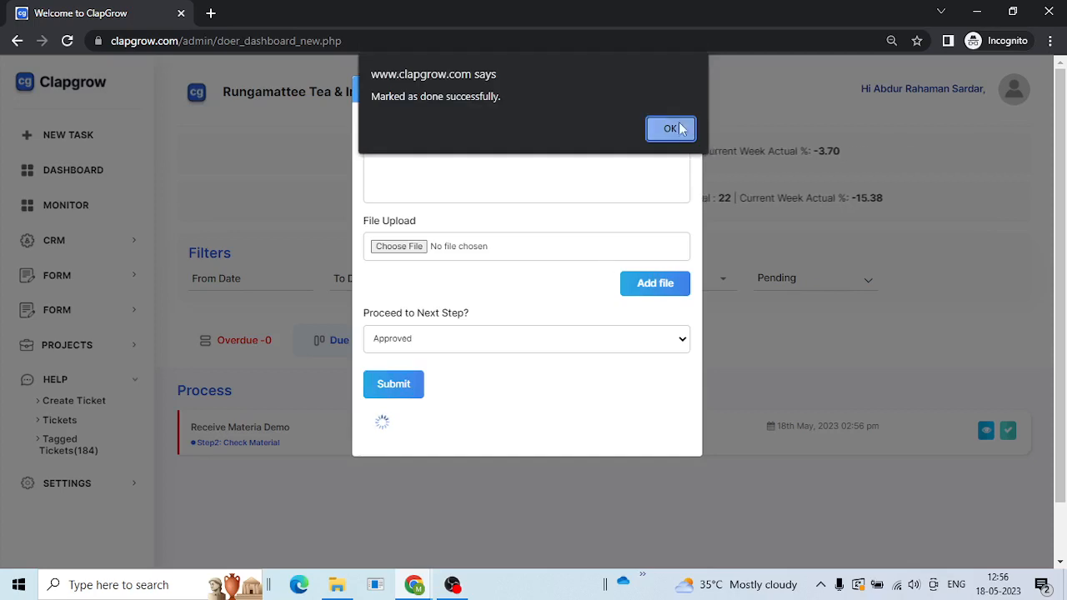
click(673, 128)
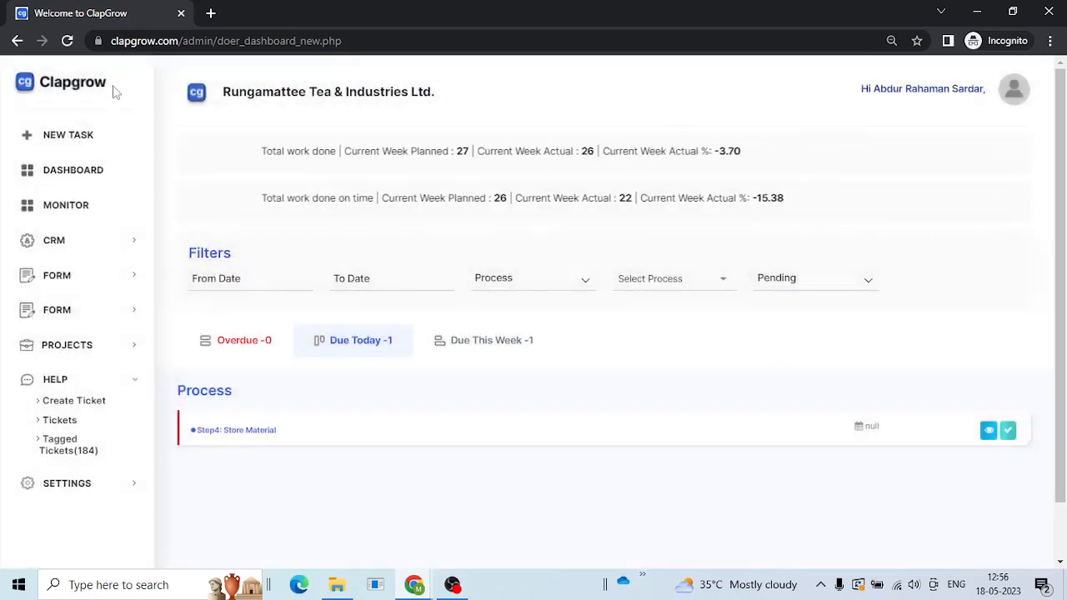
- Refresh Due Today and submit the Jeans Store Material task as done
click(376, 346)
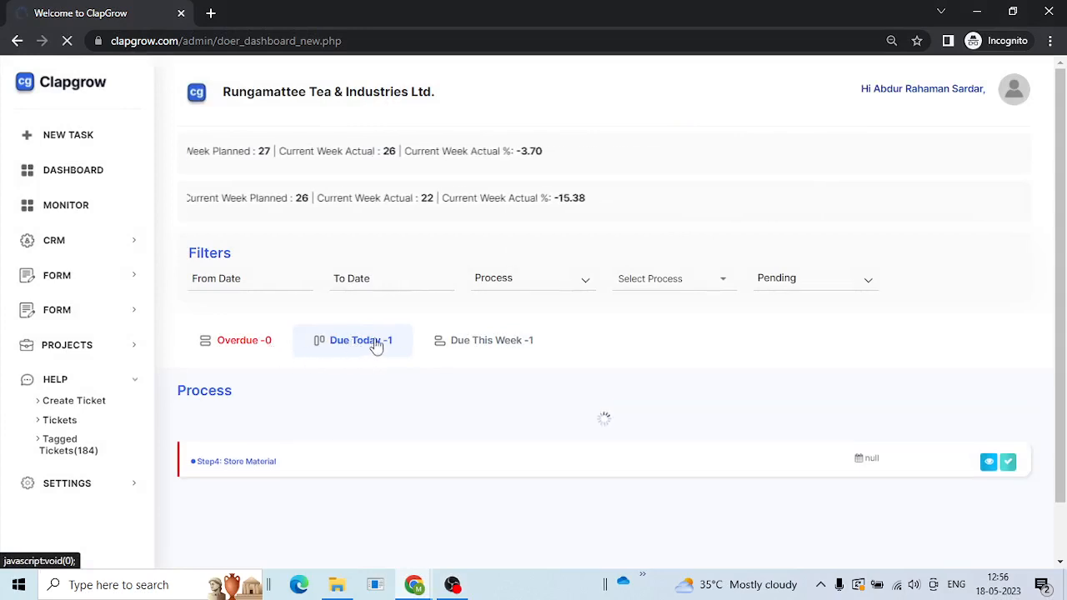
click(358, 341)
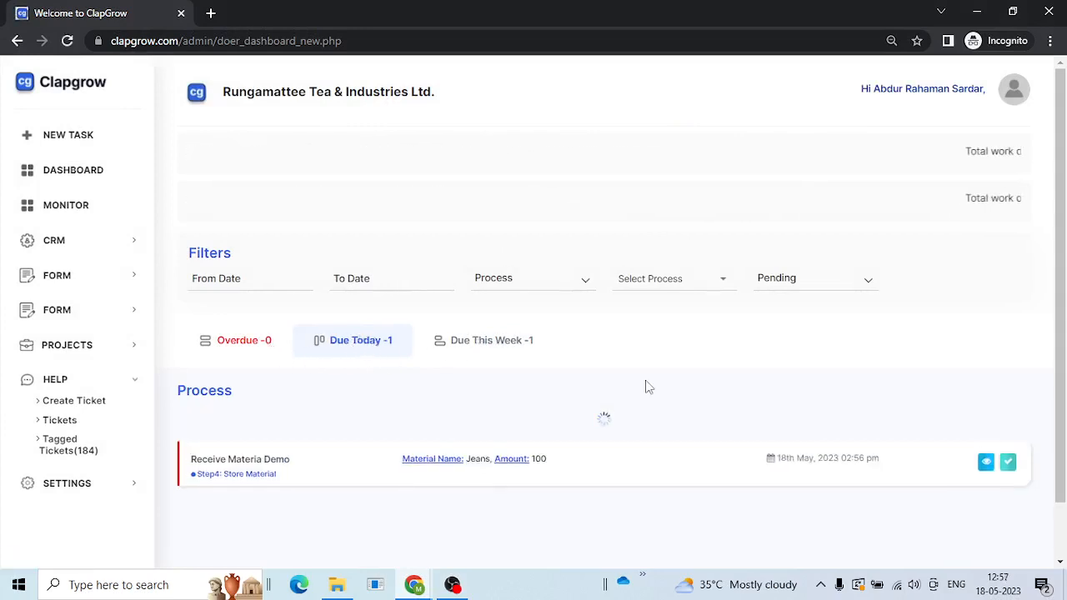
scroll(258, 474, down, 2)
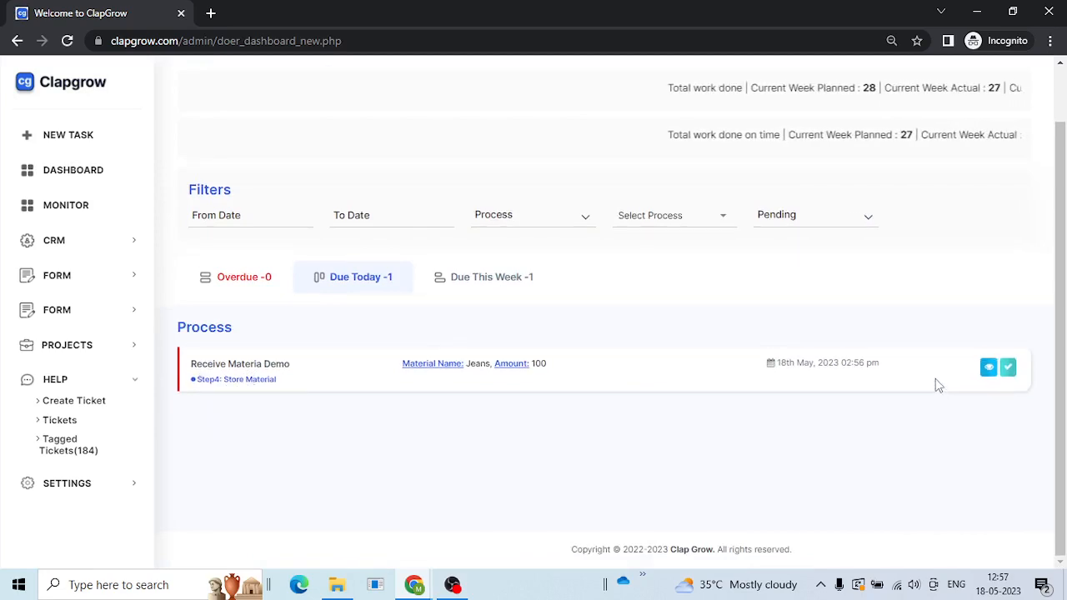
click(1008, 369)
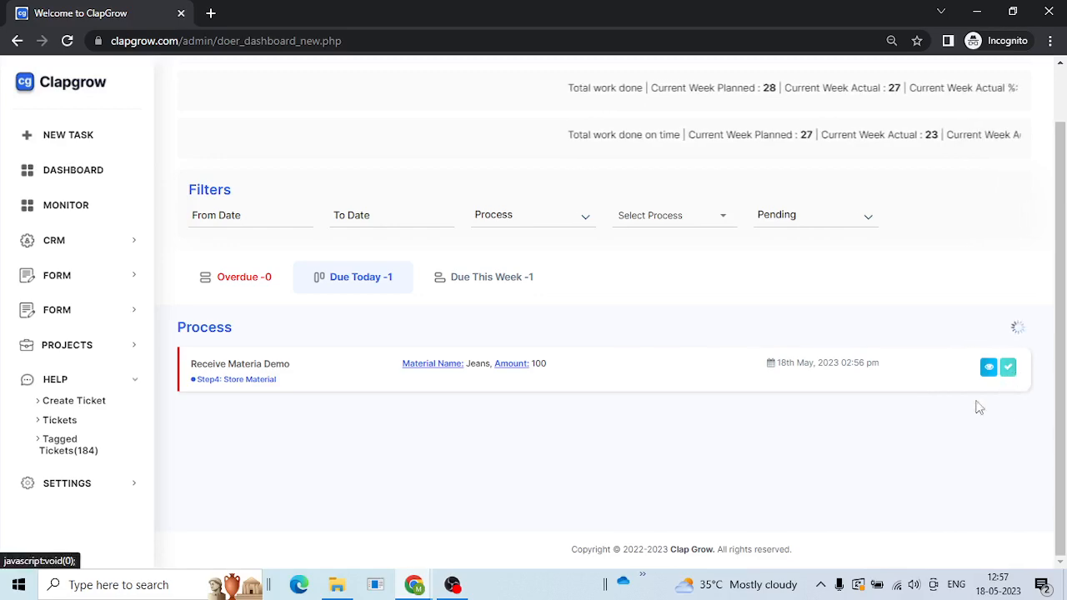
click(394, 407)
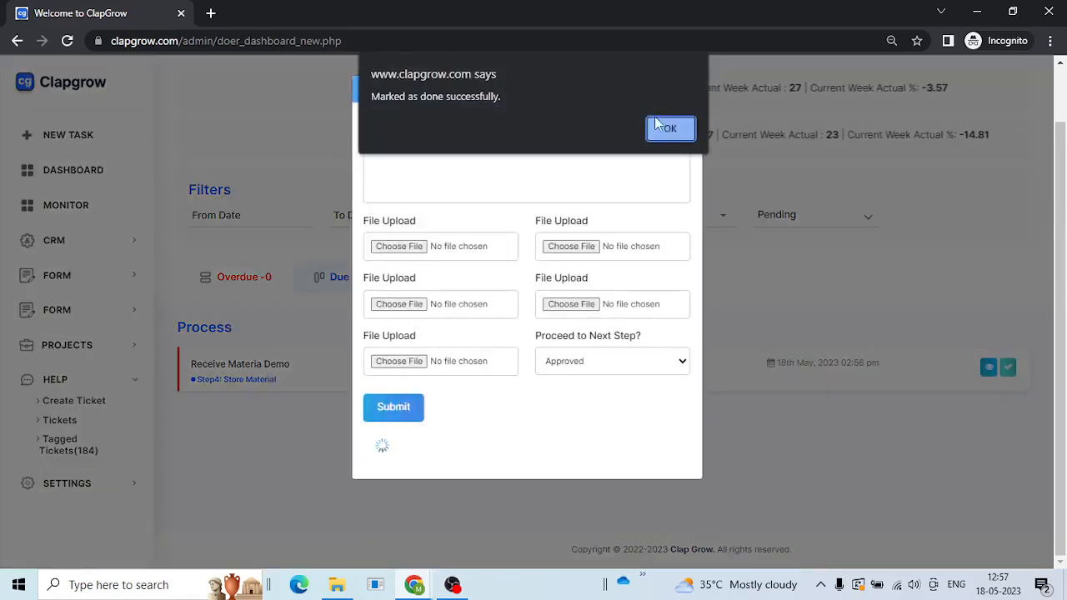
click(657, 130)
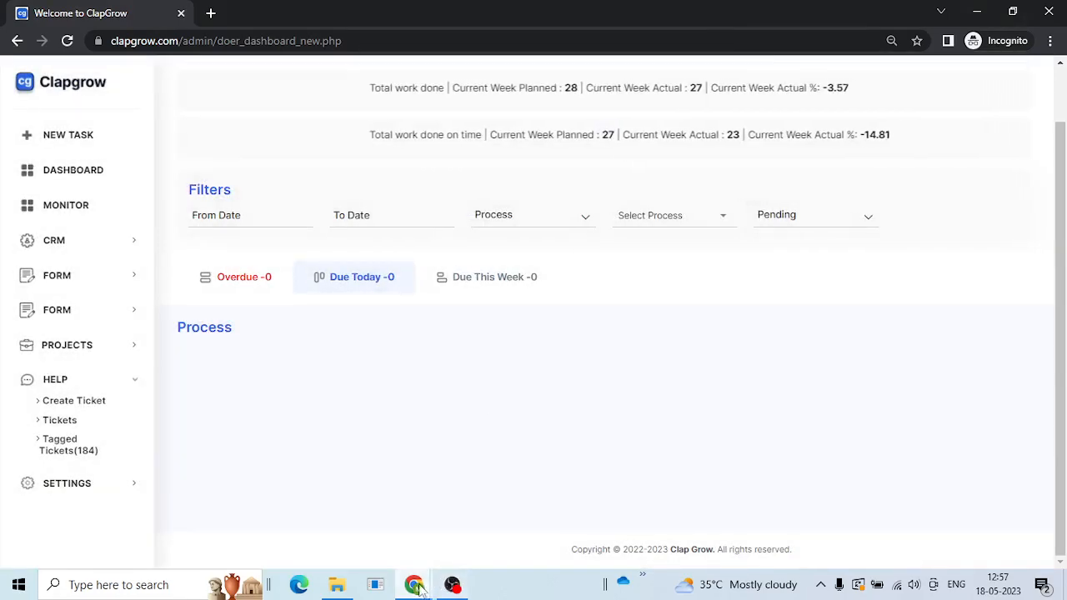